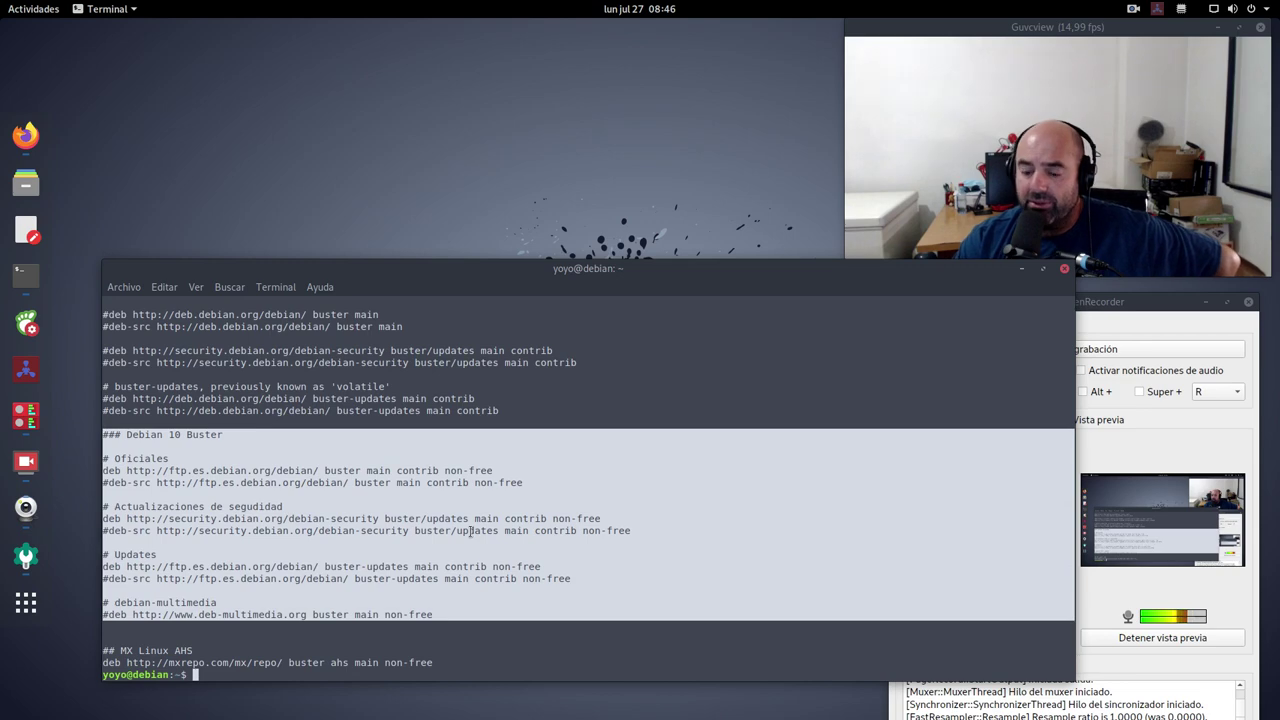
# Step: Minimize the terminal and open the blog article "Mis repositorios de software en Debian 10 Buster (y algo más)" in Firefox
pyautogui.click(958, 350)
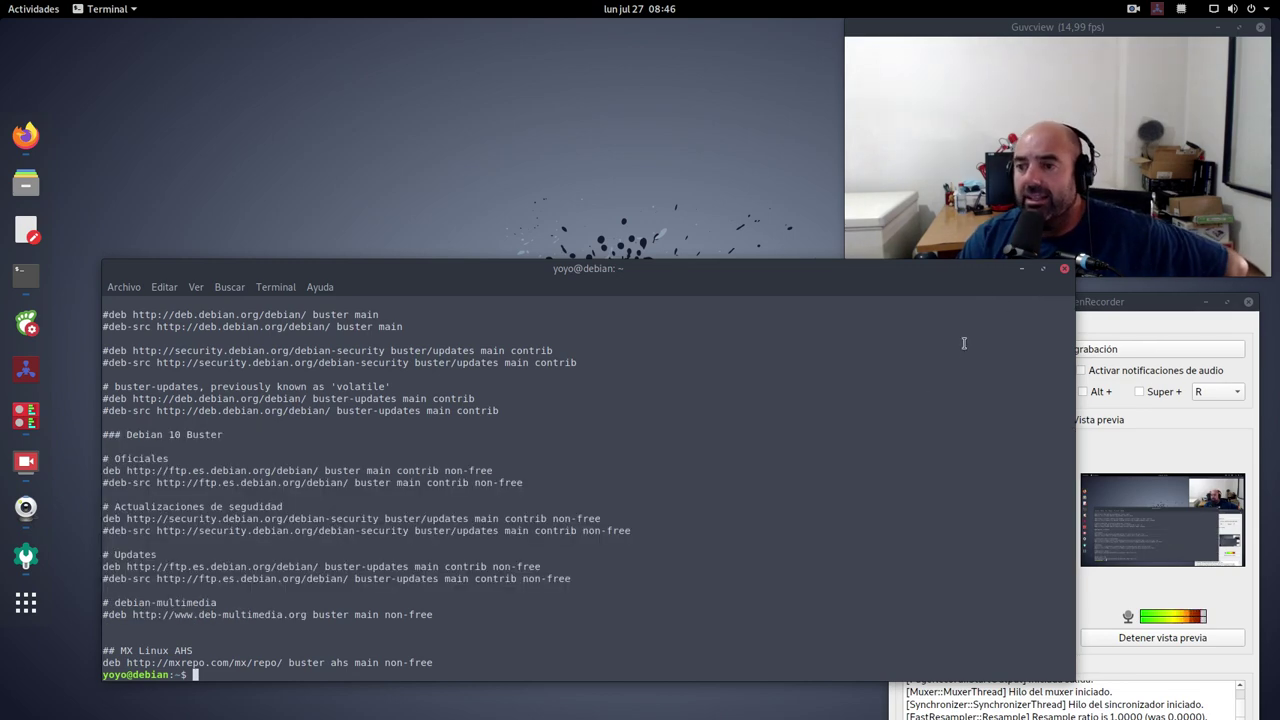
pyautogui.click(1020, 271)
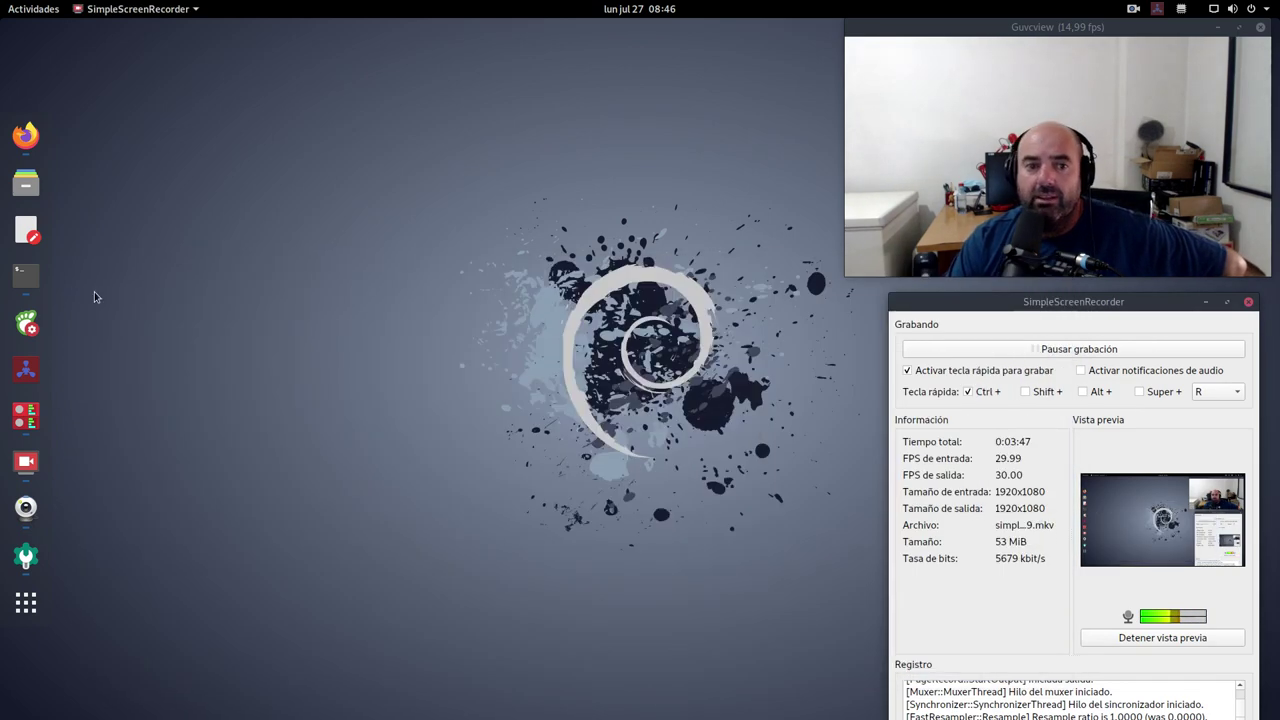
pyautogui.click(26, 135)
pyautogui.scroll(6, 487, 390)
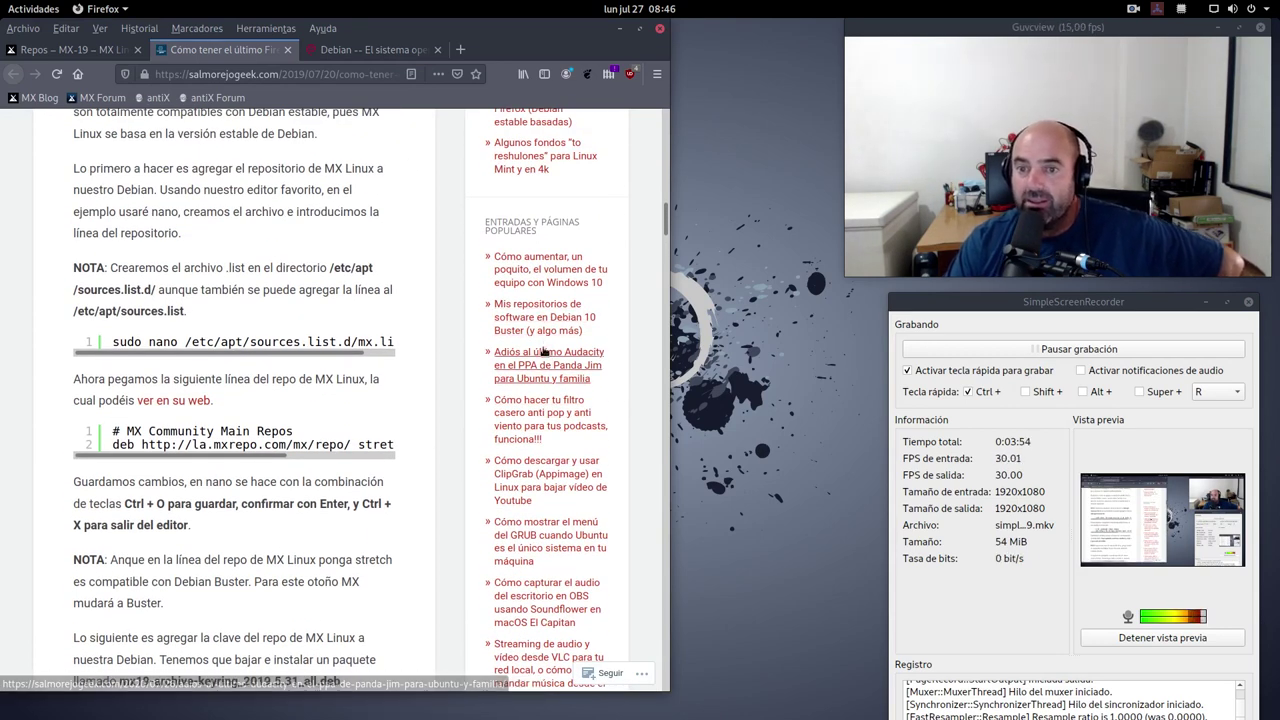
pyautogui.click(545, 330)
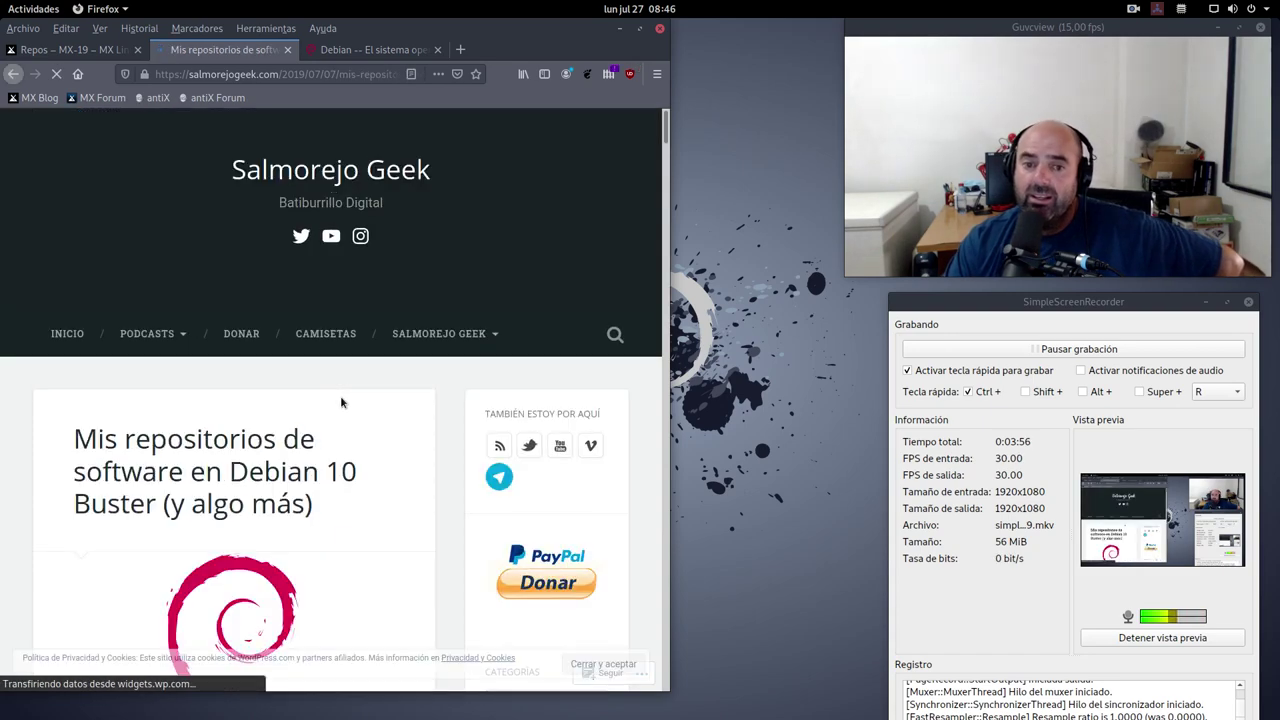
# Step: Review the article's sources.list example and deb-multimedia key instructions, and go back to the previous article
pyautogui.scroll(-20, 328, 473)
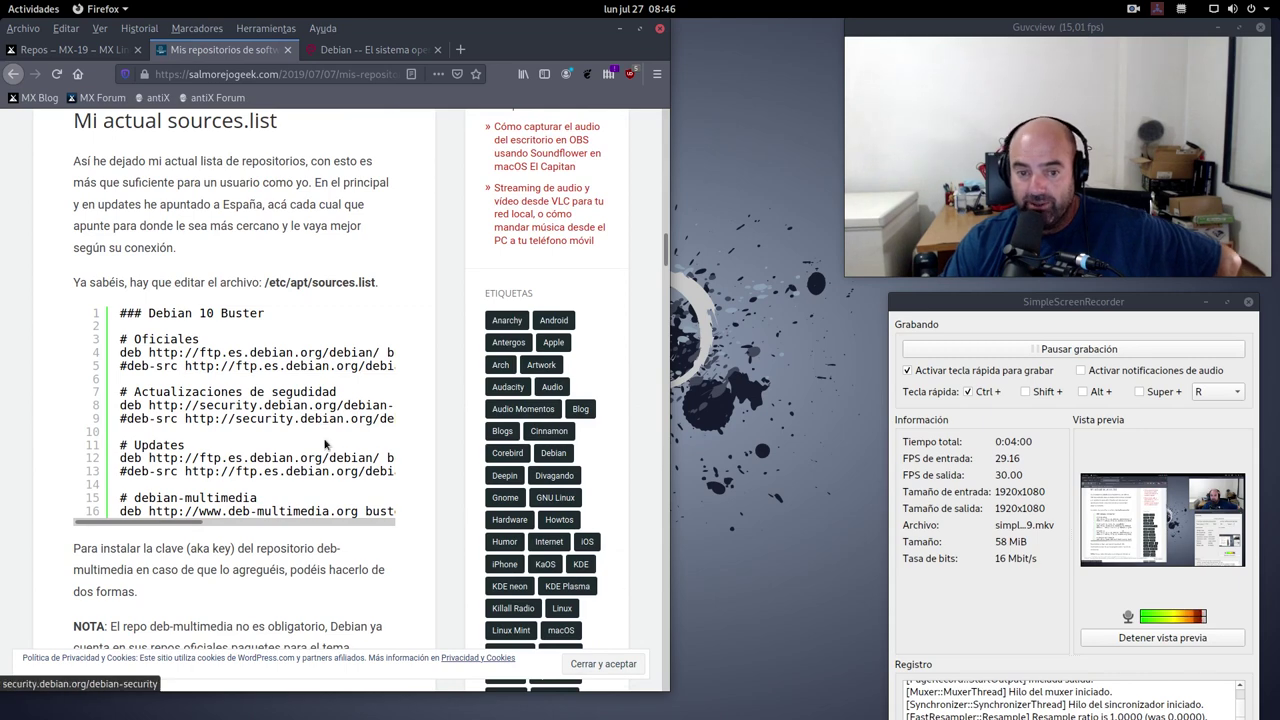
pyautogui.scroll(-4, 322, 435)
pyautogui.scroll(-3, 322, 435)
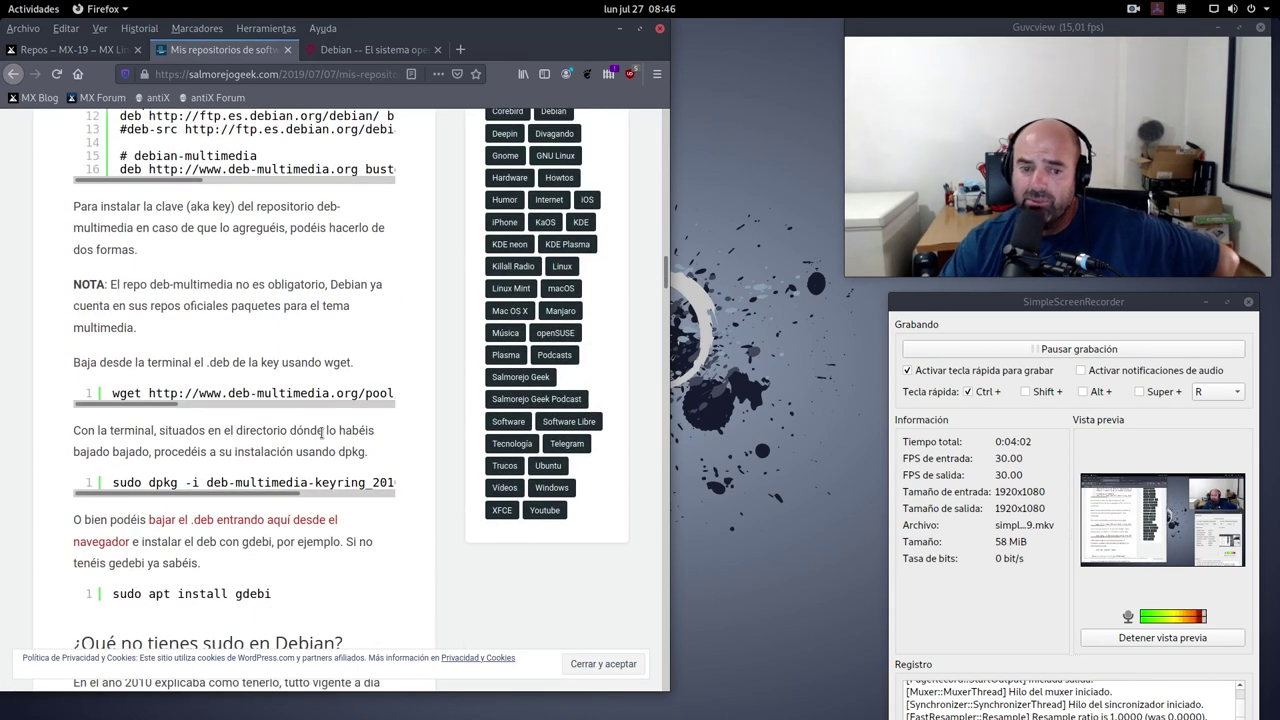
pyautogui.scroll(3, 229, 479)
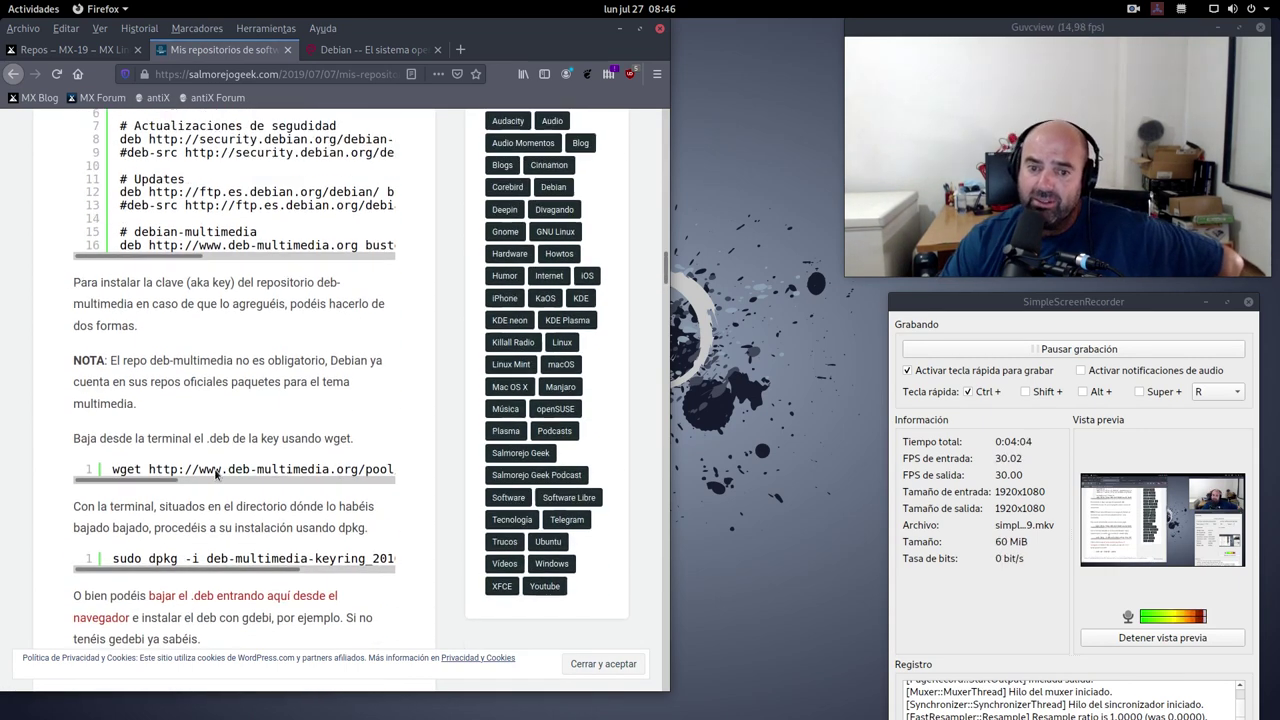
pyautogui.scroll(5, 225, 459)
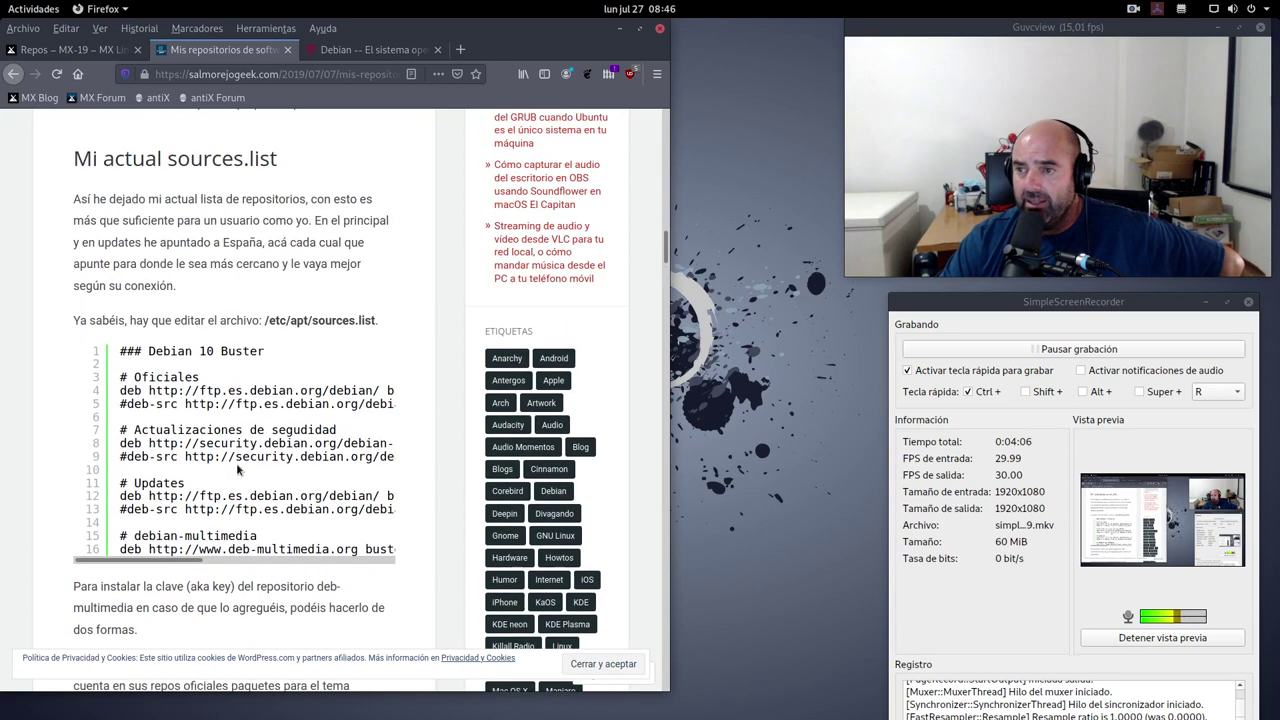
pyautogui.scroll(6, 71, 145)
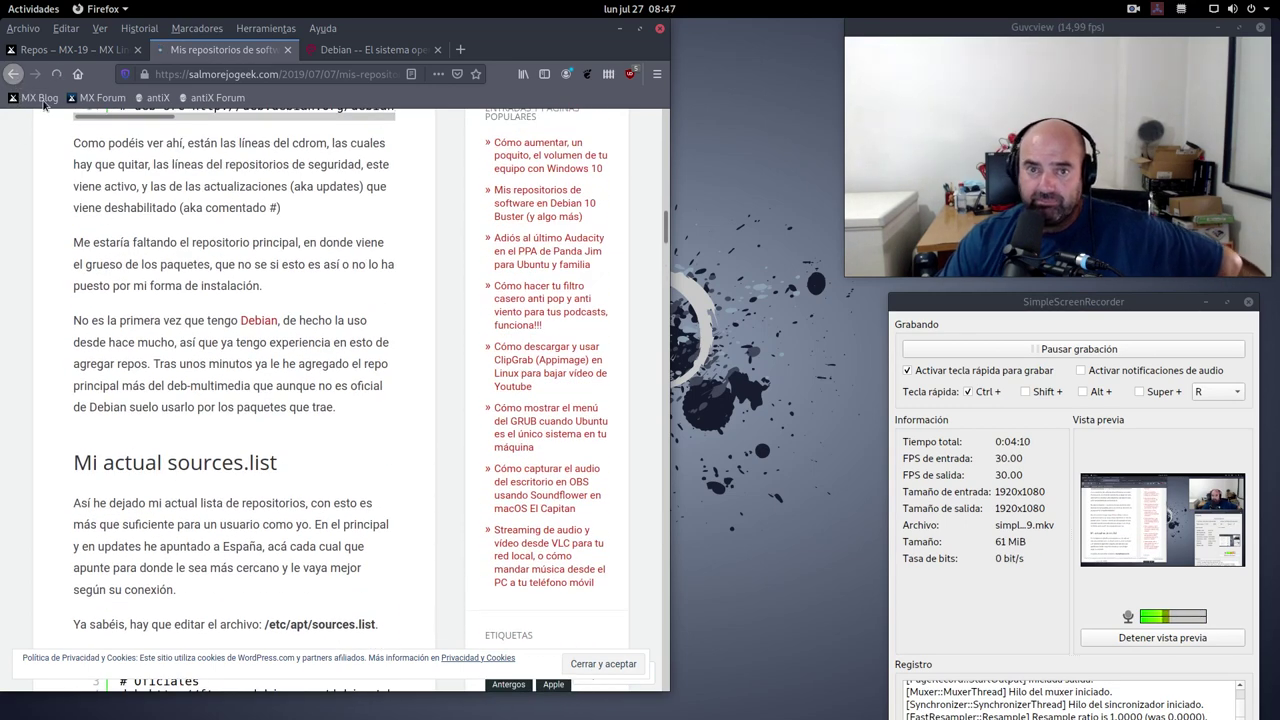
pyautogui.click(13, 73)
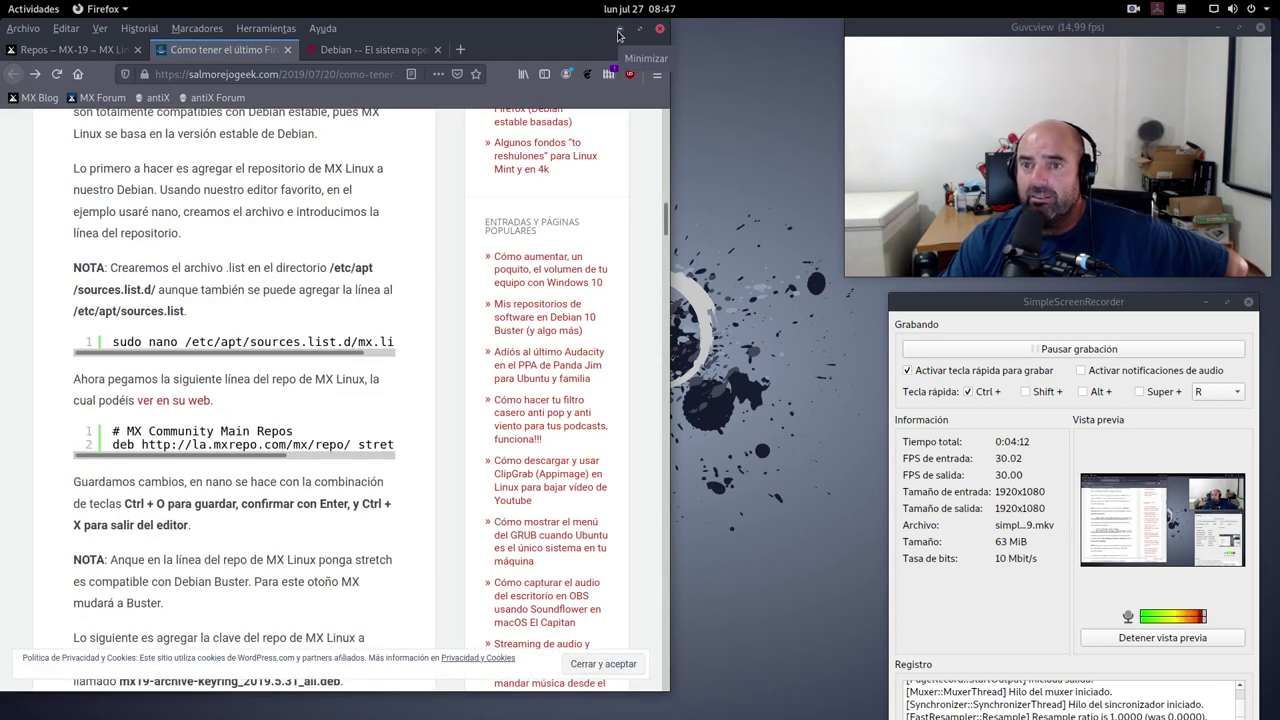
# Step: Show the MX-19 repositories page and check the installed browser version in the Acerca de Firefox window, closing it when done
pyautogui.click(72, 49)
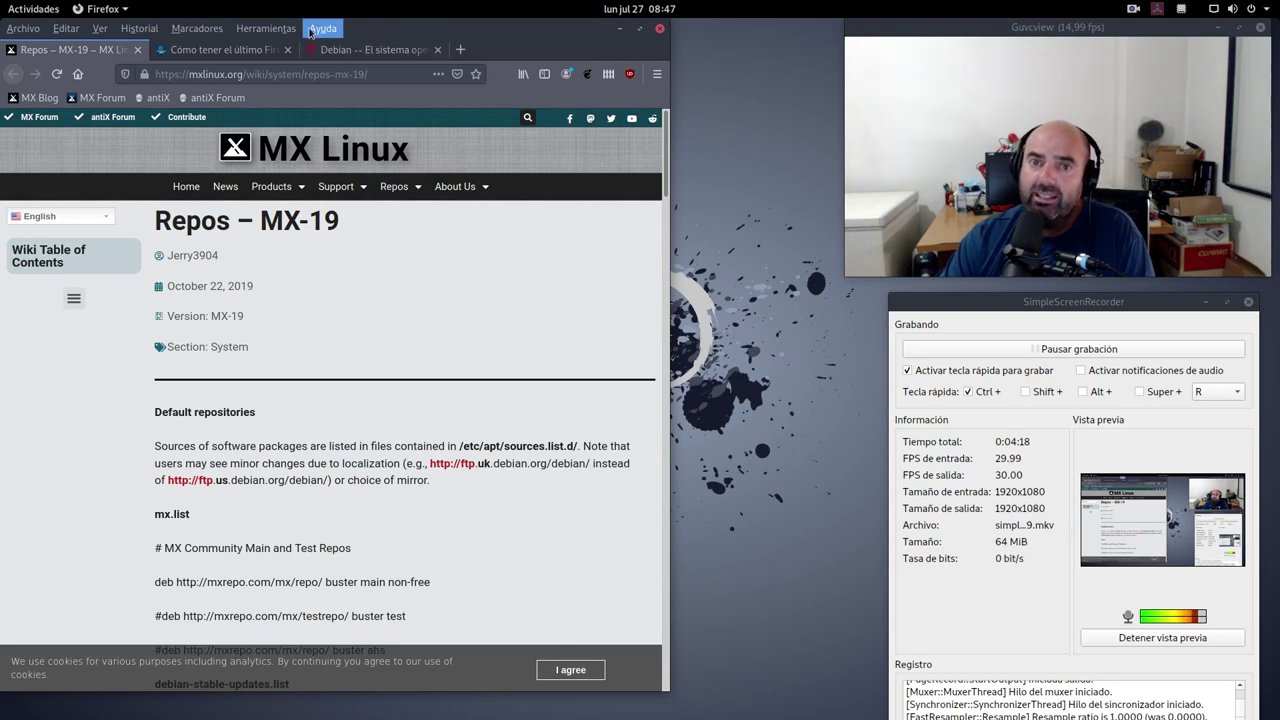
pyautogui.click(338, 30)
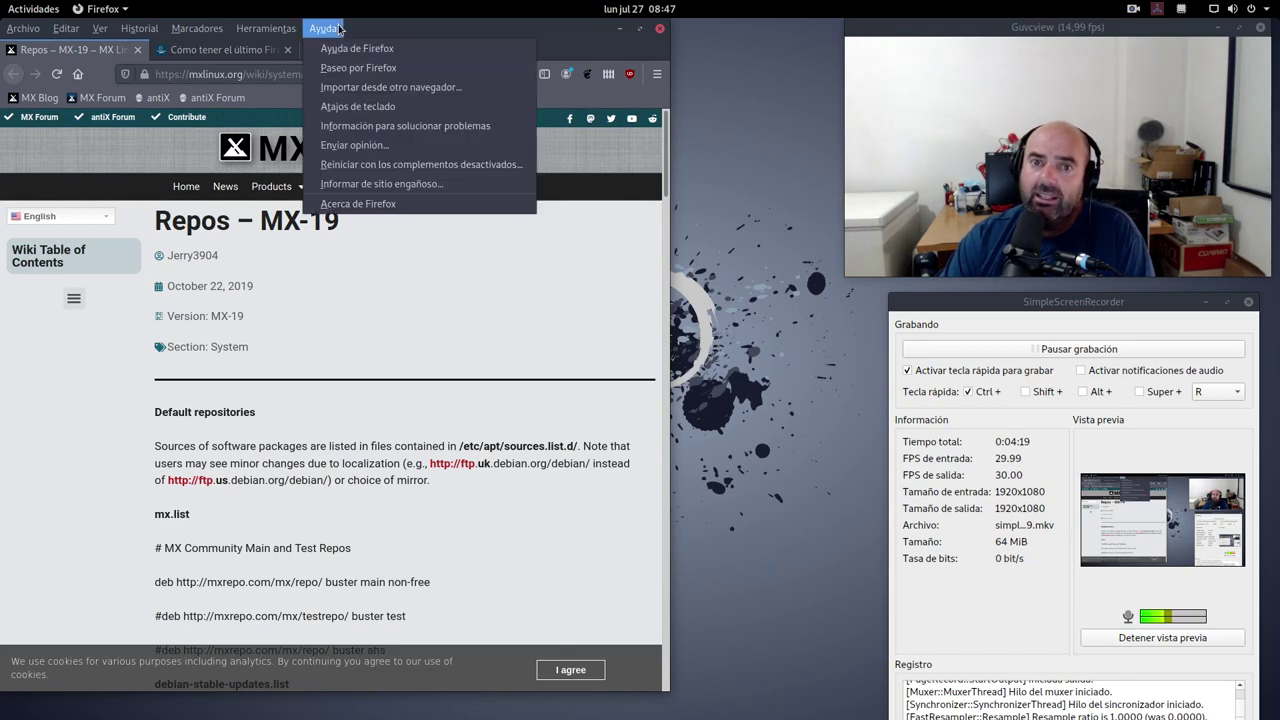
pyautogui.click(362, 203)
pyautogui.moveTo(370, 238); pyautogui.dragTo(556, 364)
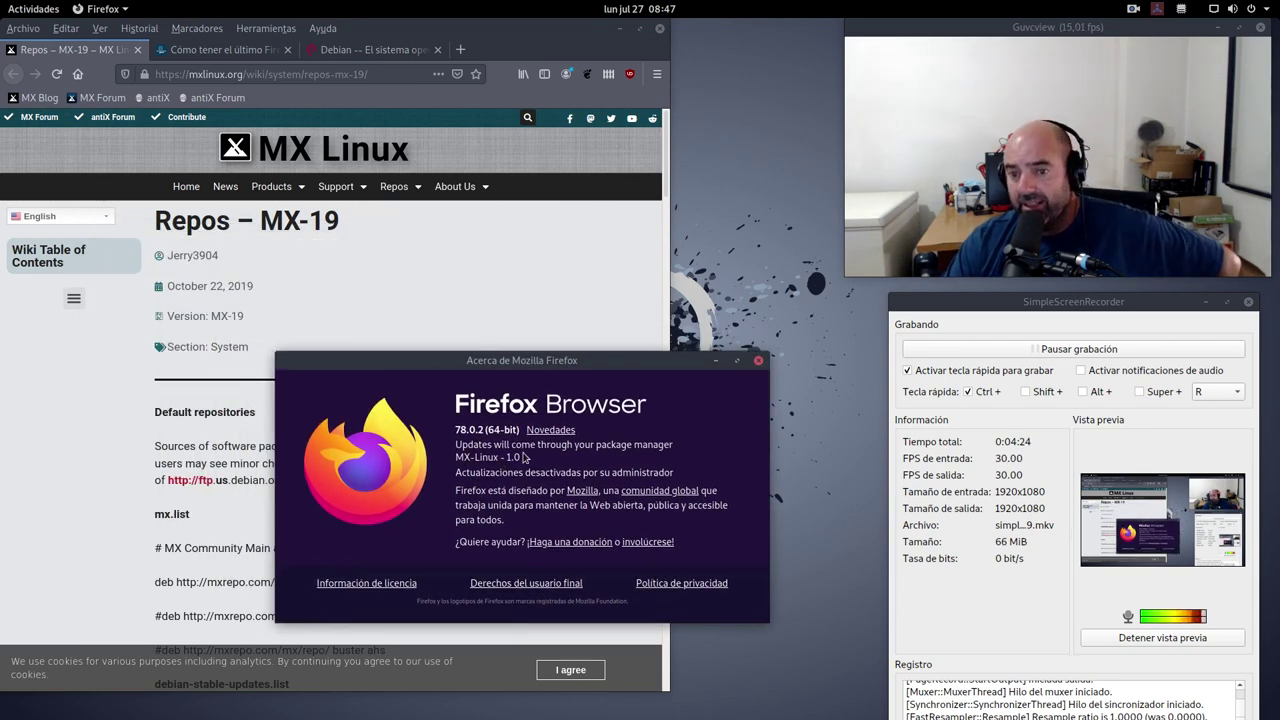
pyautogui.click(759, 362)
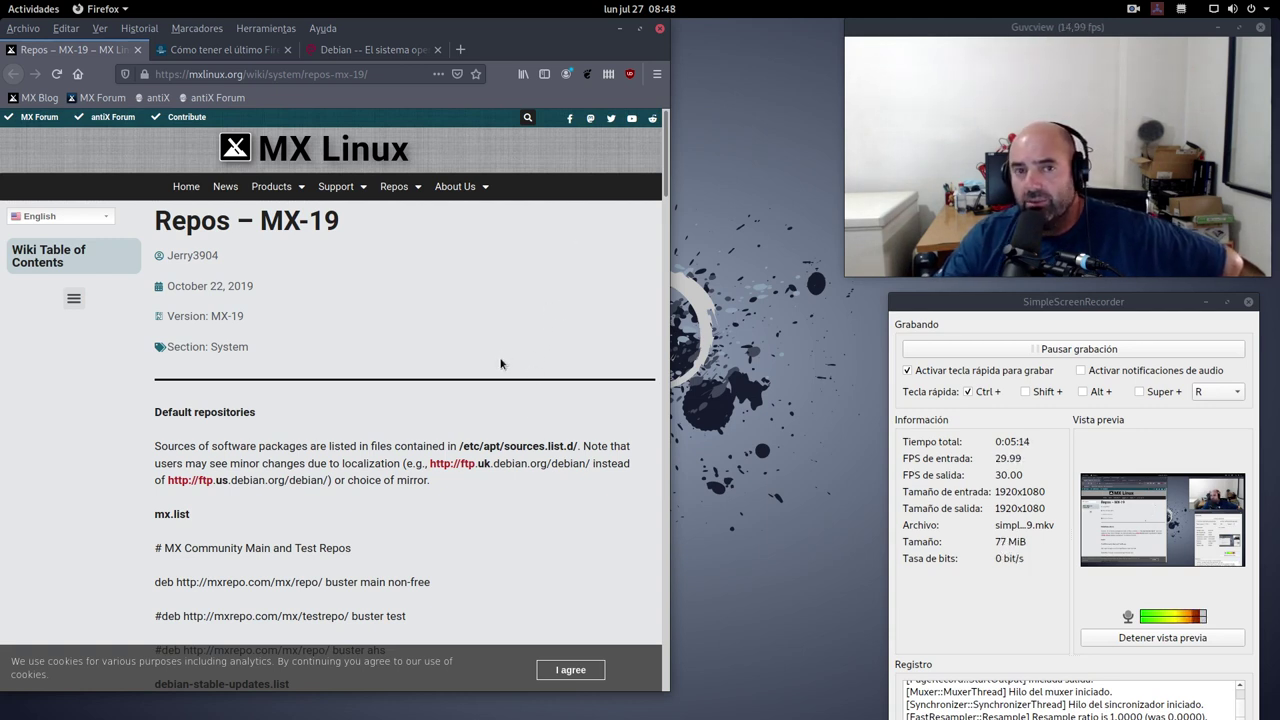
# Step: Minimize Firefox, bring up Cadence and inspect the JACK driver settings, accepting them without changes
pyautogui.click(620, 29)
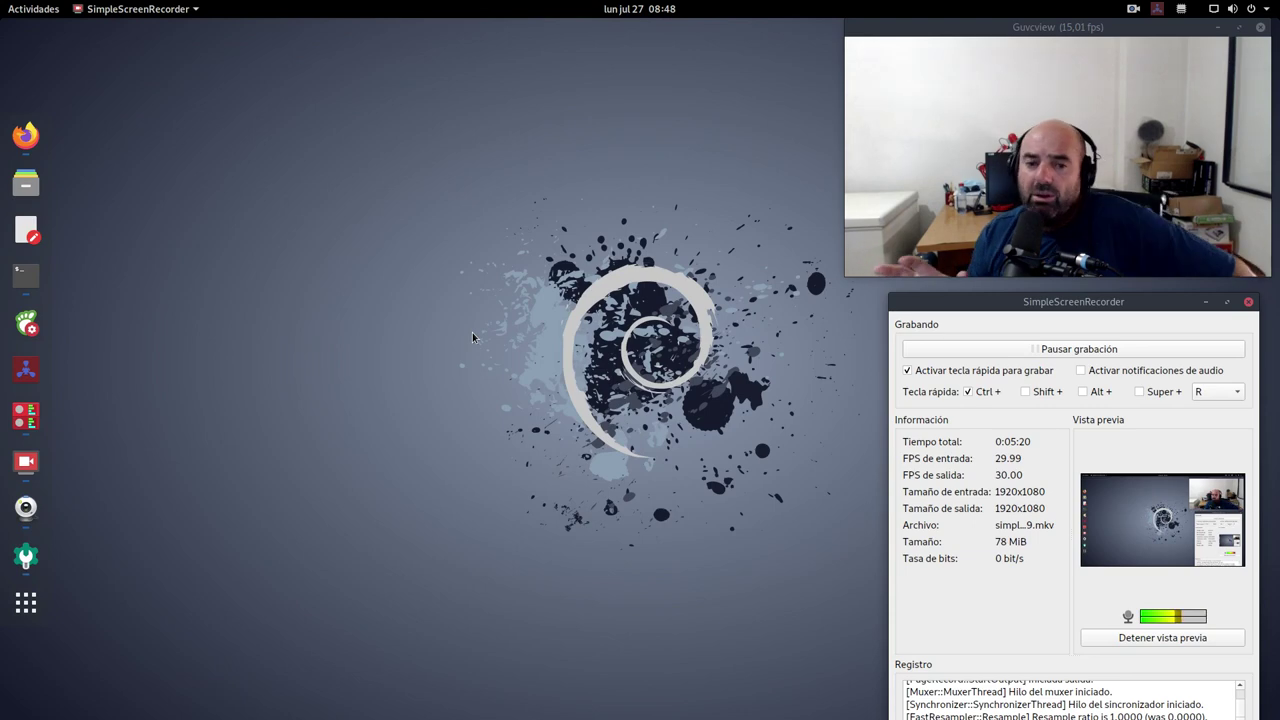
pyautogui.click(26, 369)
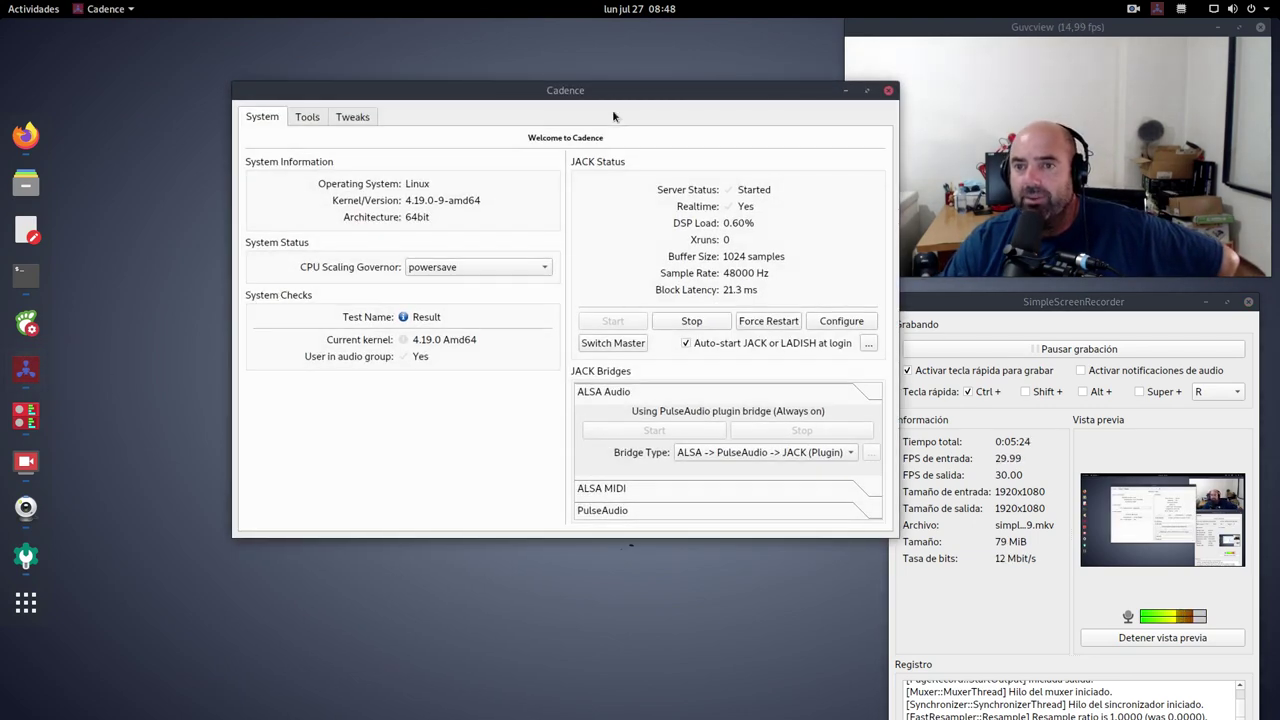
pyautogui.moveTo(580, 113); pyautogui.dragTo(450, 99)
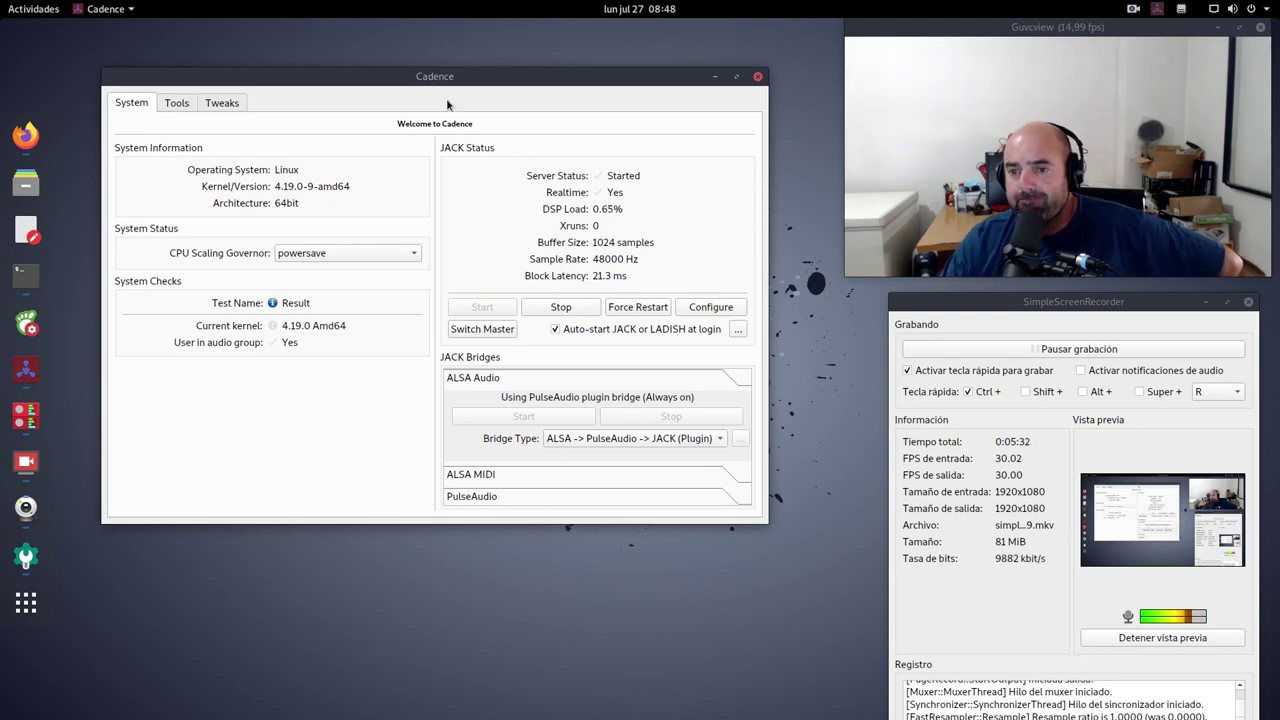
pyautogui.click(713, 309)
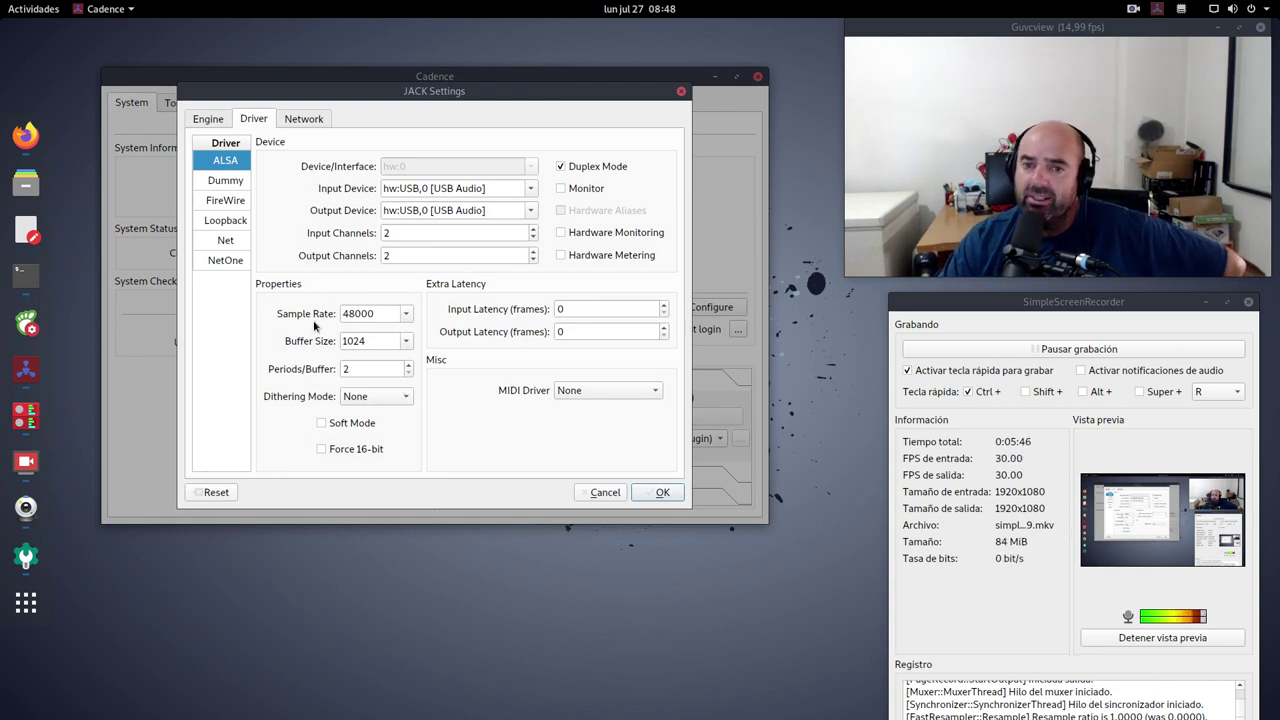
pyautogui.click(661, 492)
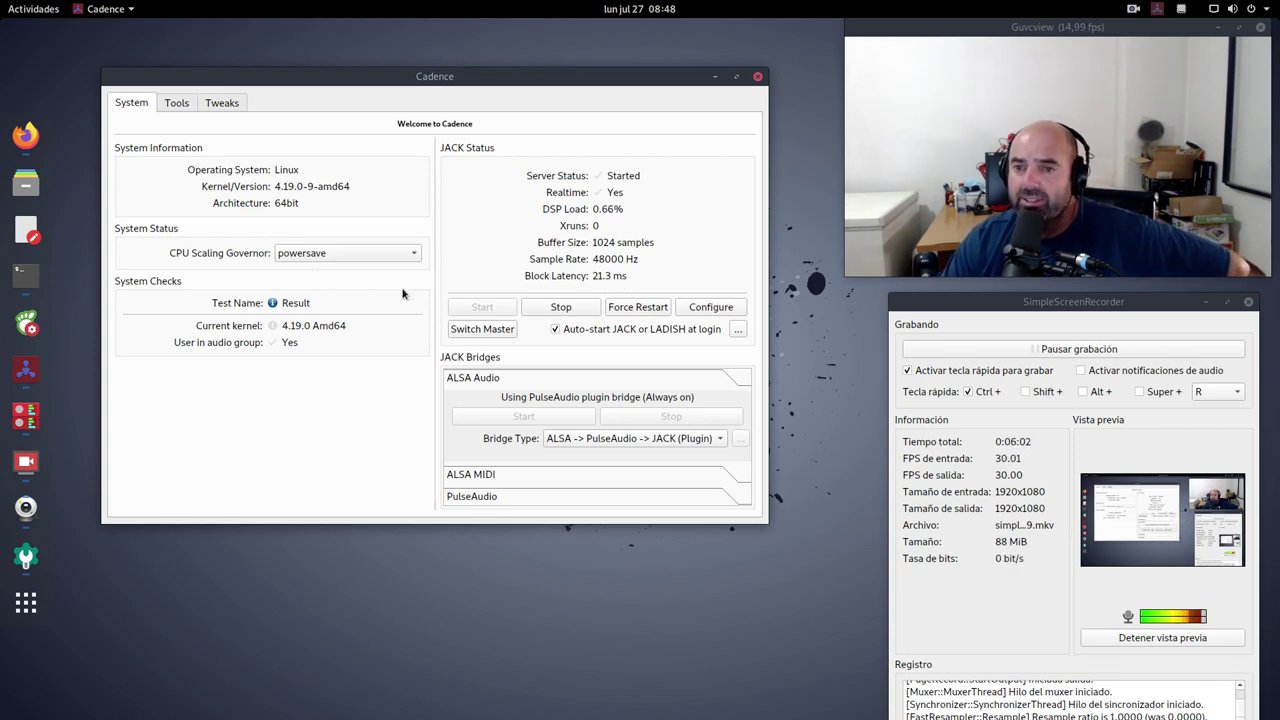
# Step: Search the installed applications for "au" and launch Audacity
pyautogui.moveTo(2, 8)
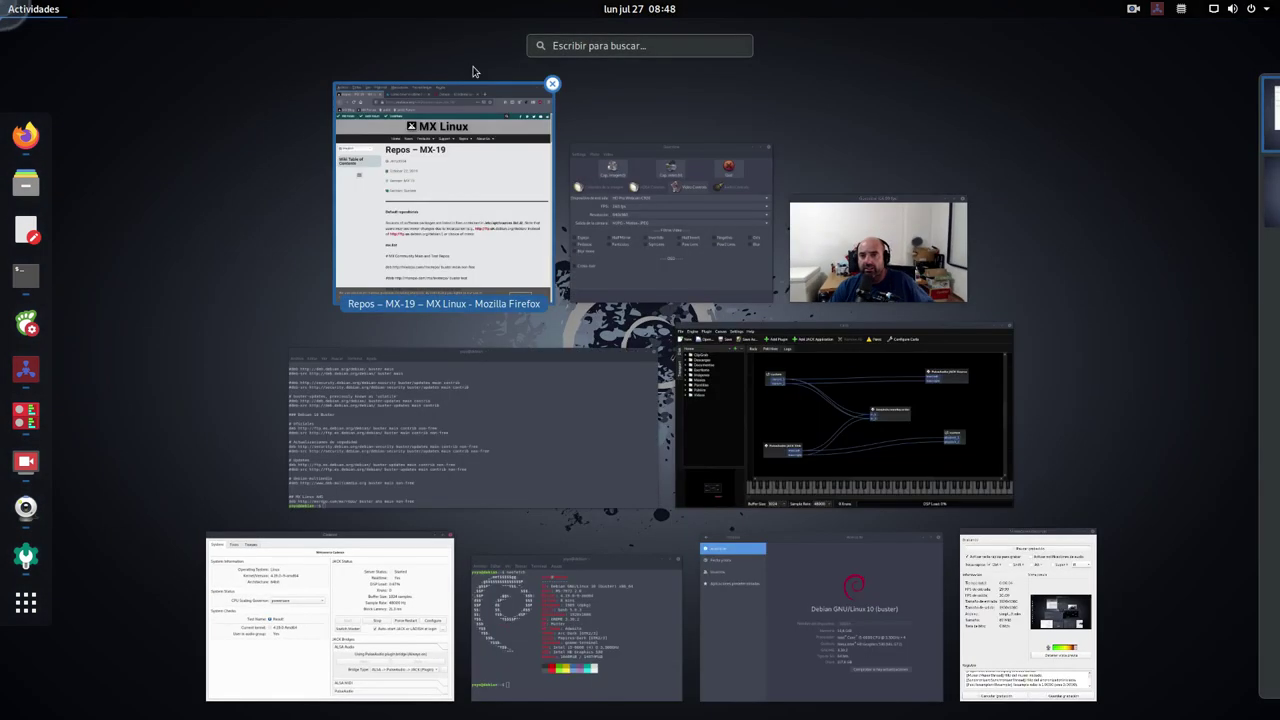
pyautogui.write('au')
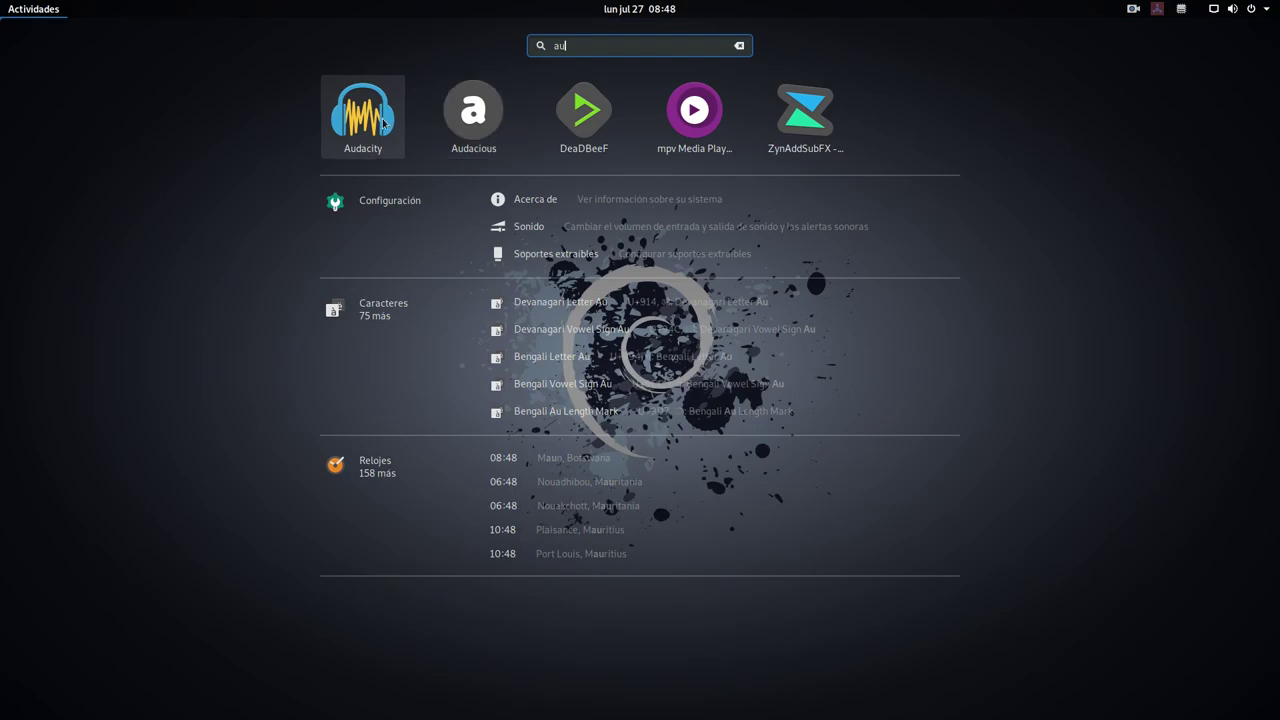
pyautogui.press('Escape')
pyautogui.press('Escape')
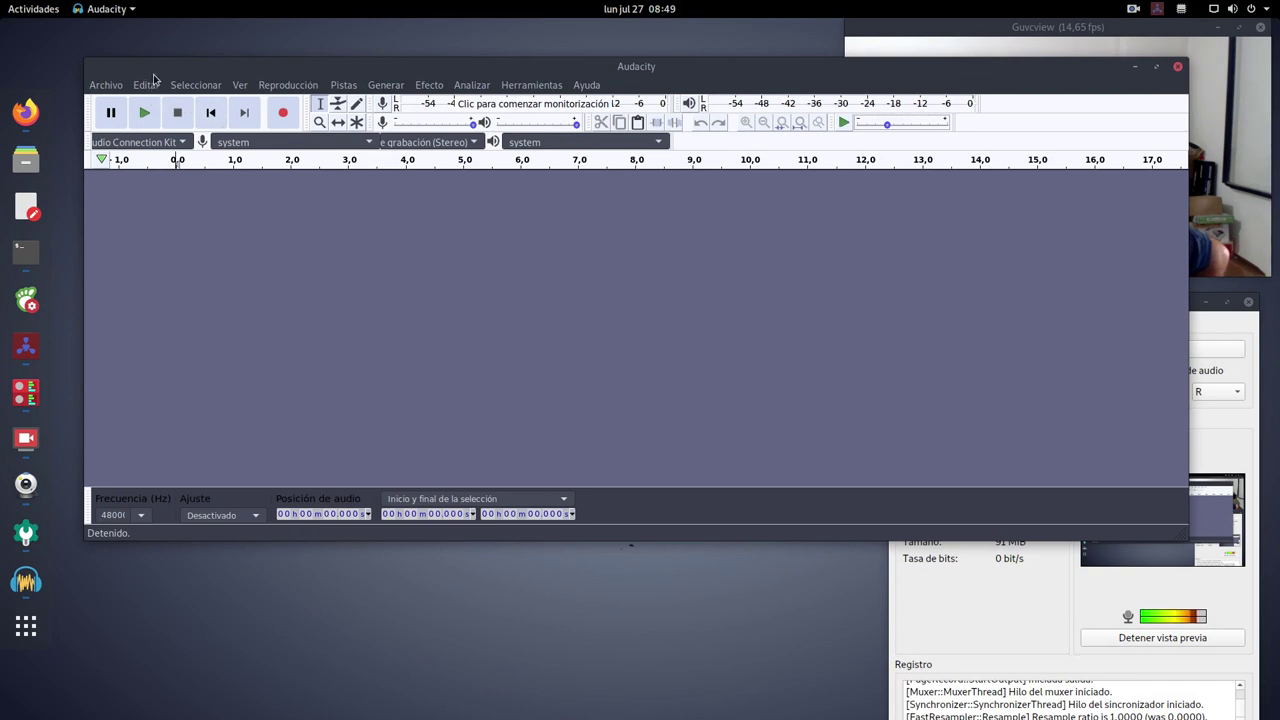
# Step: Open Audacity's preferences and look through the Dispositivos, Reproducción, Grabación and Dispositivos MIDI pages
pyautogui.click(150, 85)
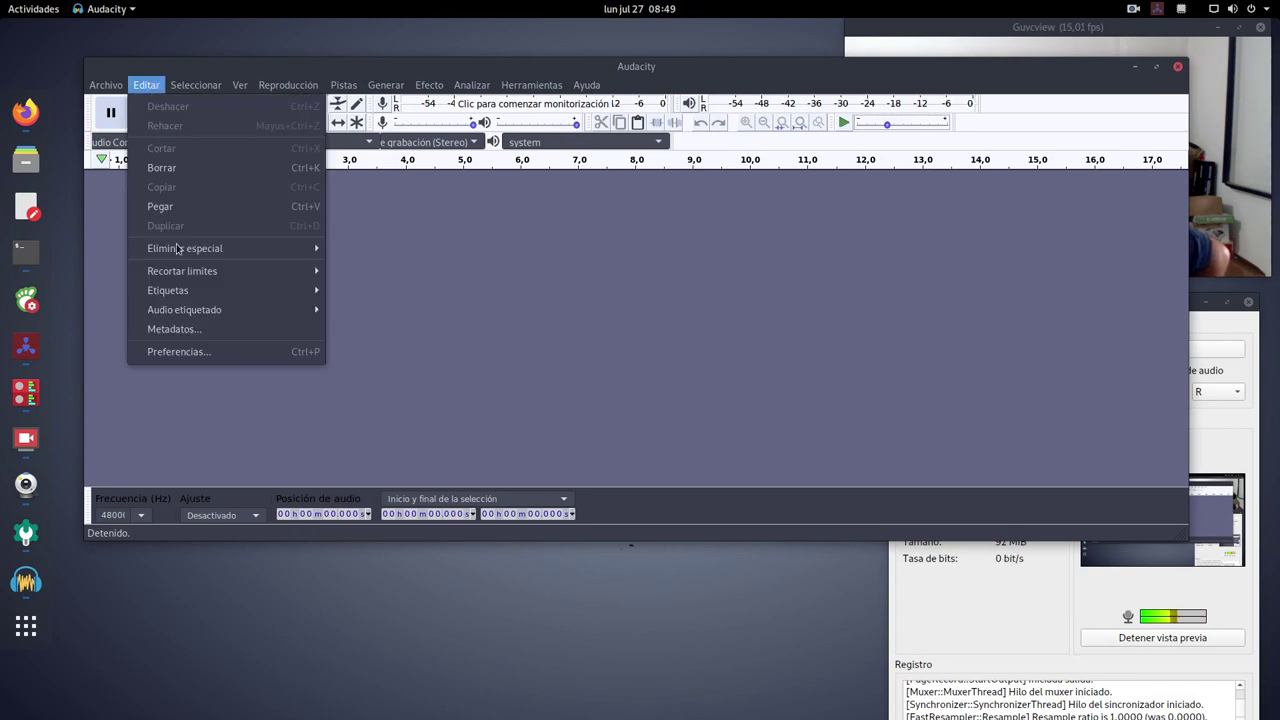
pyautogui.click(180, 351)
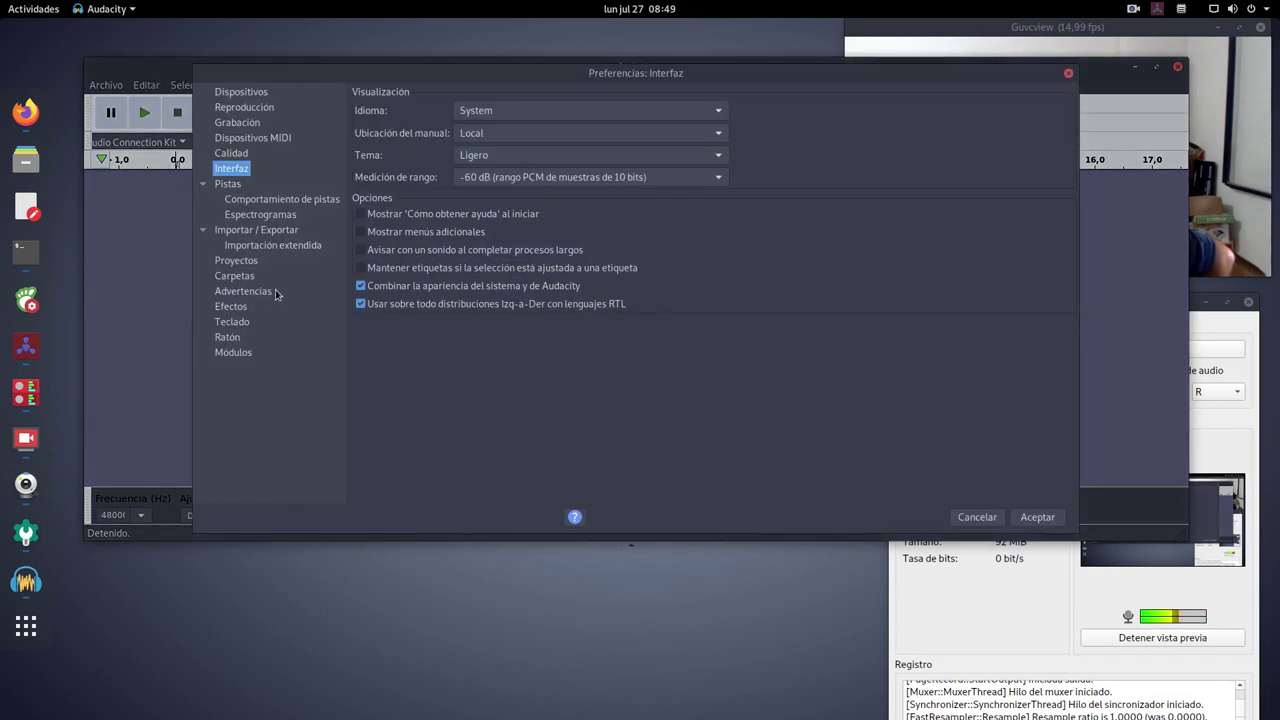
pyautogui.click(245, 108)
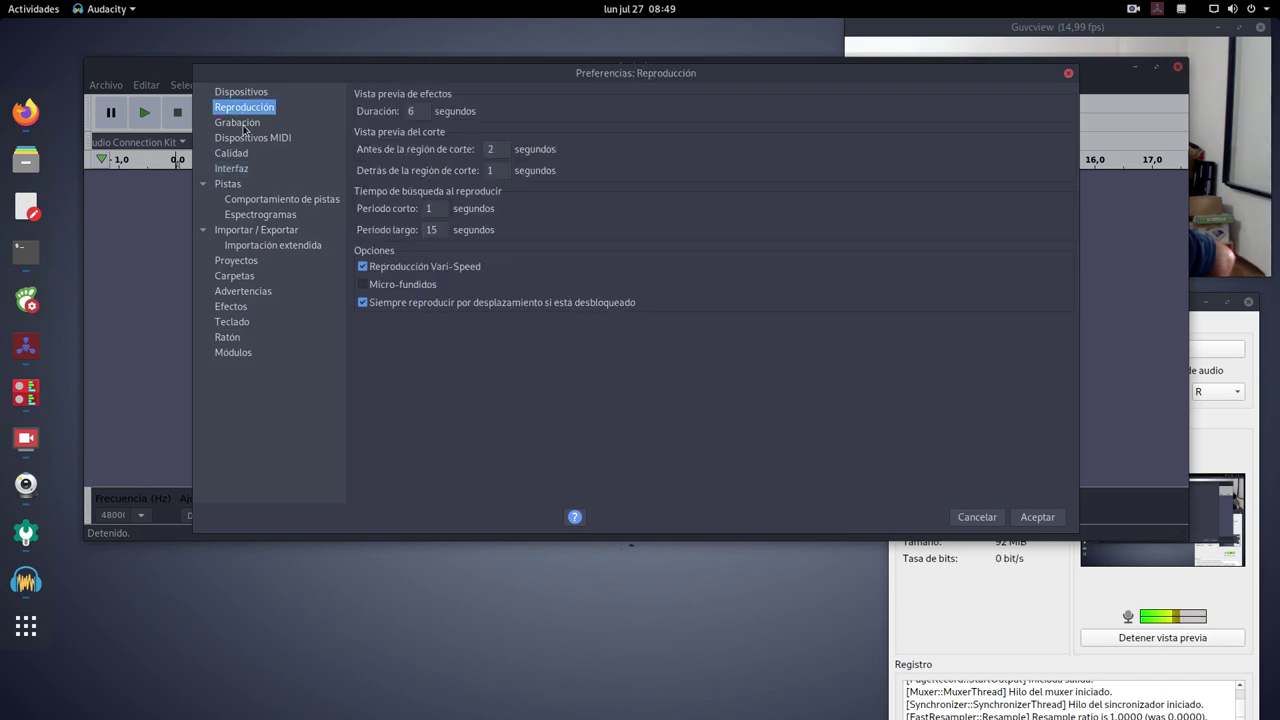
pyautogui.click(240, 123)
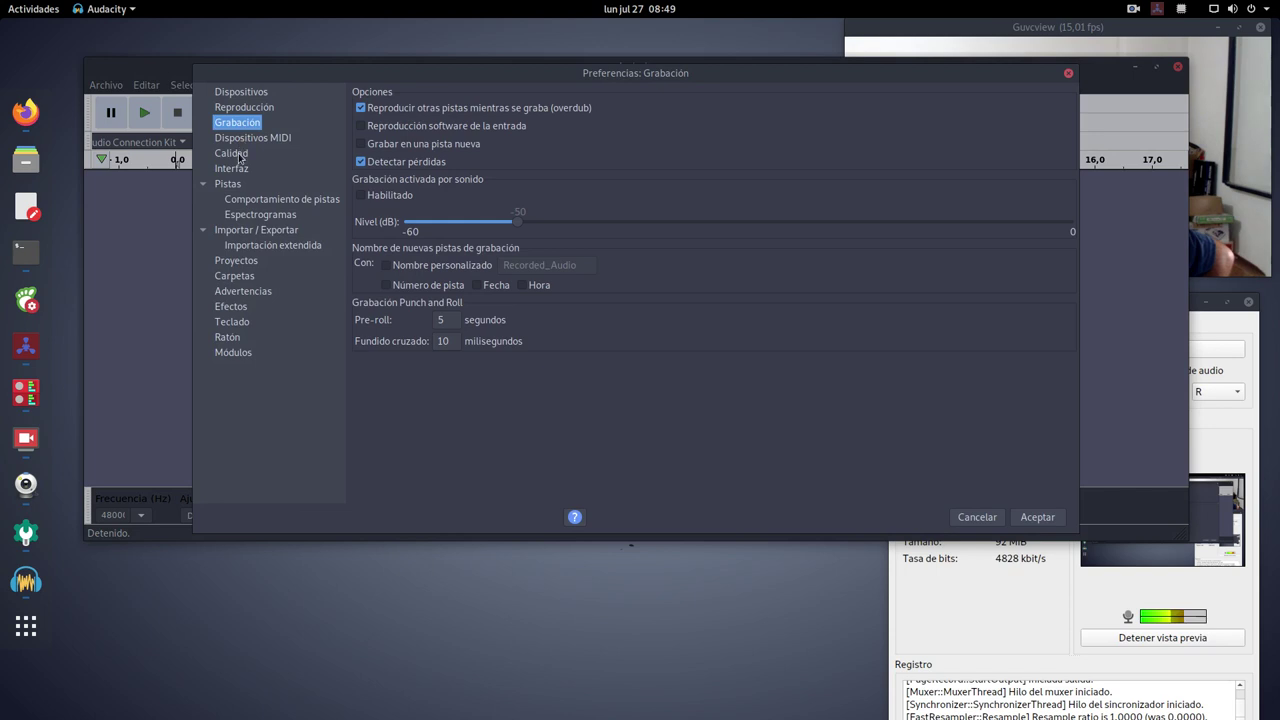
pyautogui.click(242, 142)
pyautogui.click(241, 93)
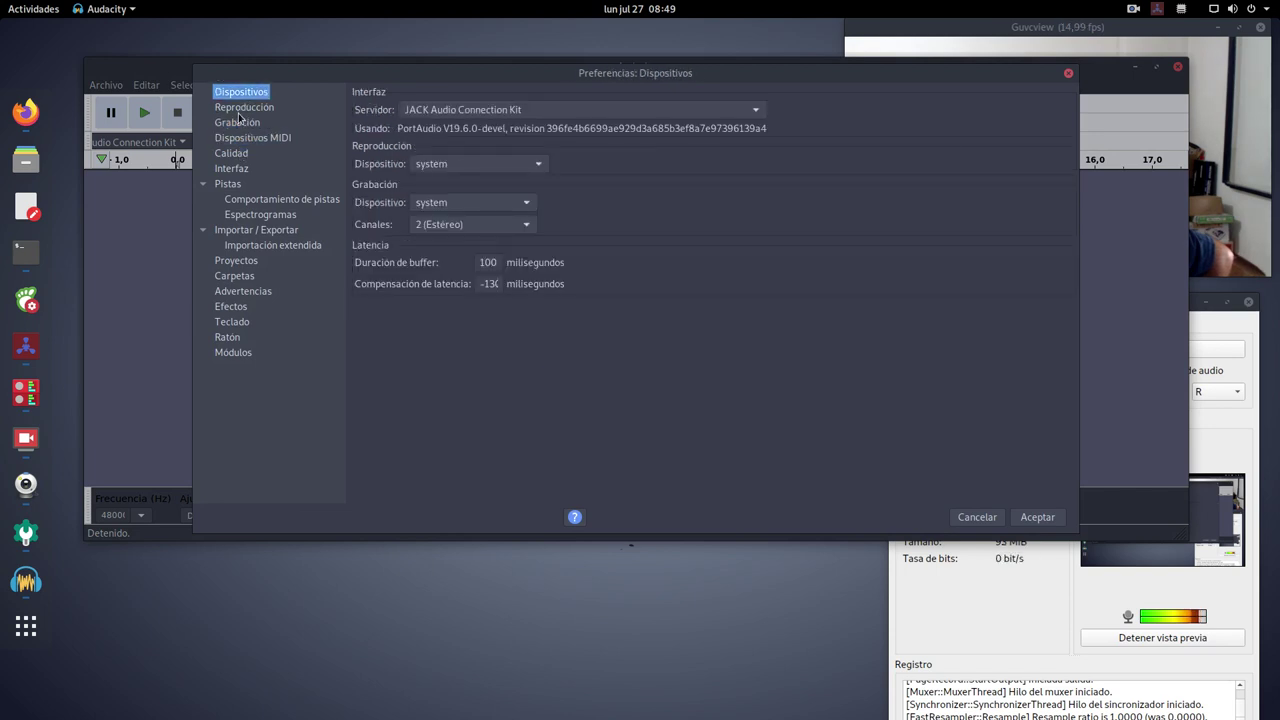
pyautogui.click(243, 107)
pyautogui.click(239, 122)
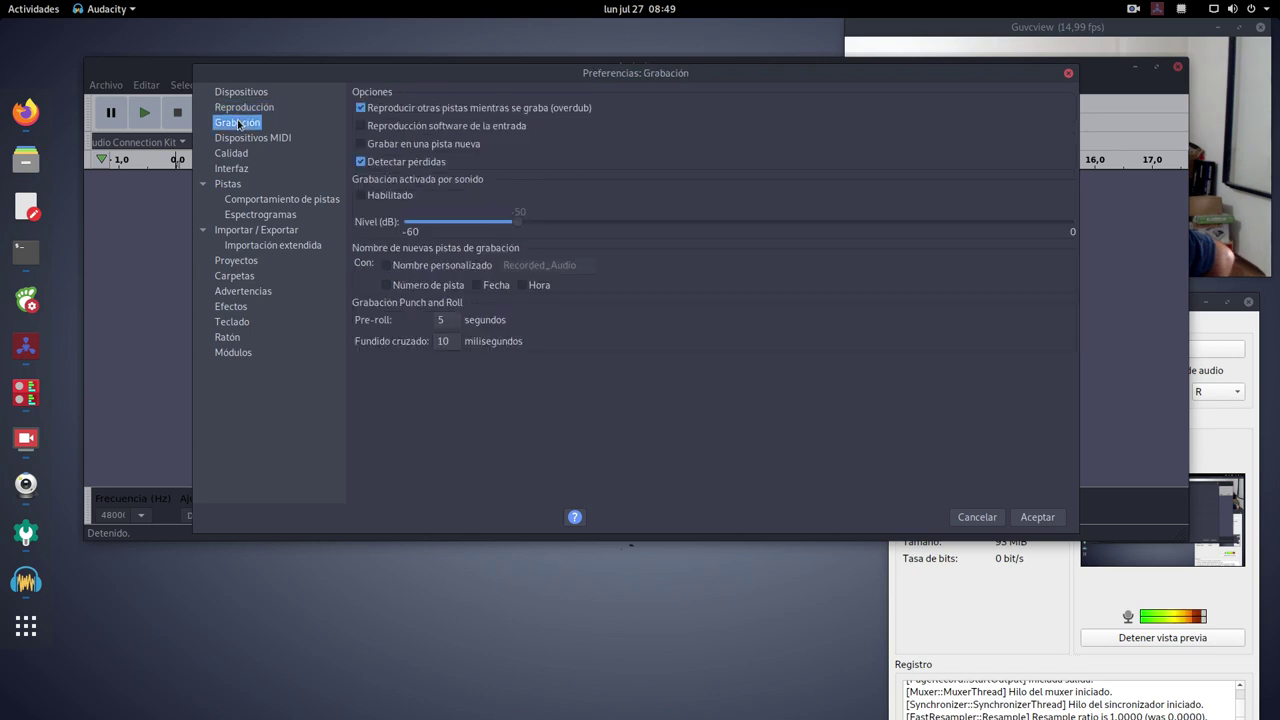
pyautogui.click(240, 138)
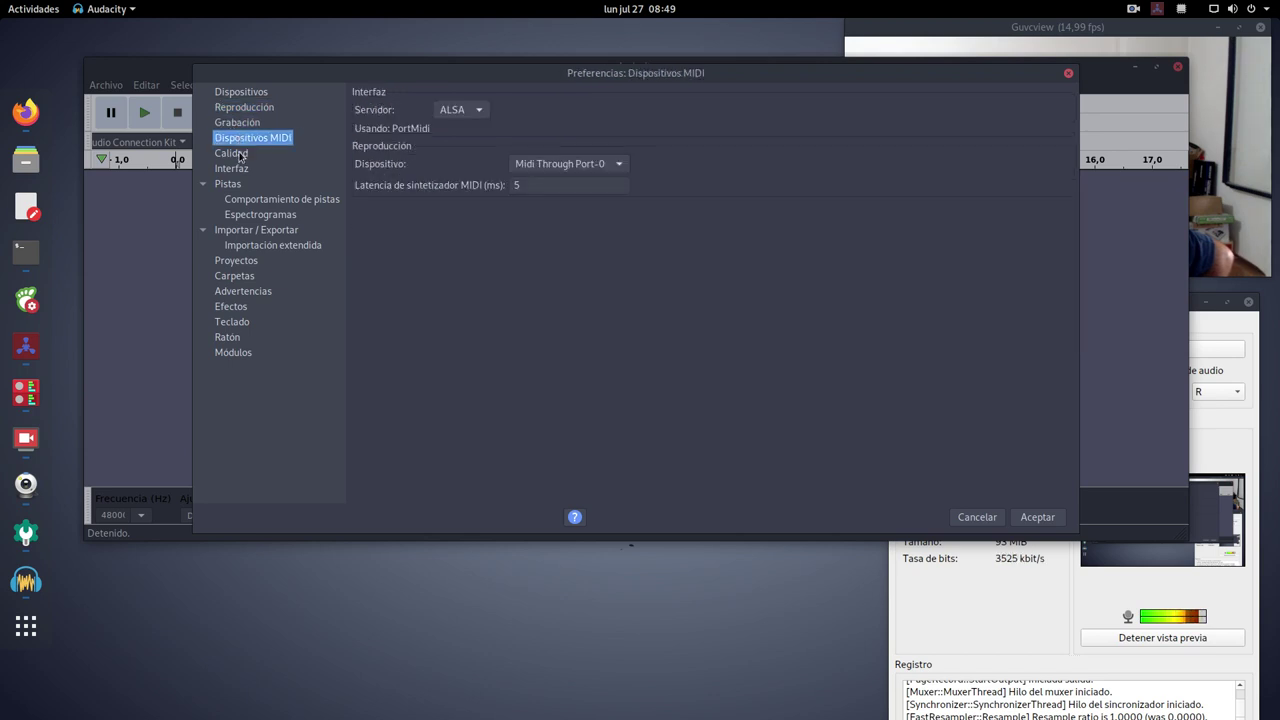
# Step: Examine the default sample rate and sample format choices in the Calidad preferences, keeping 48000 Hz and 24 bits
pyautogui.click(240, 155)
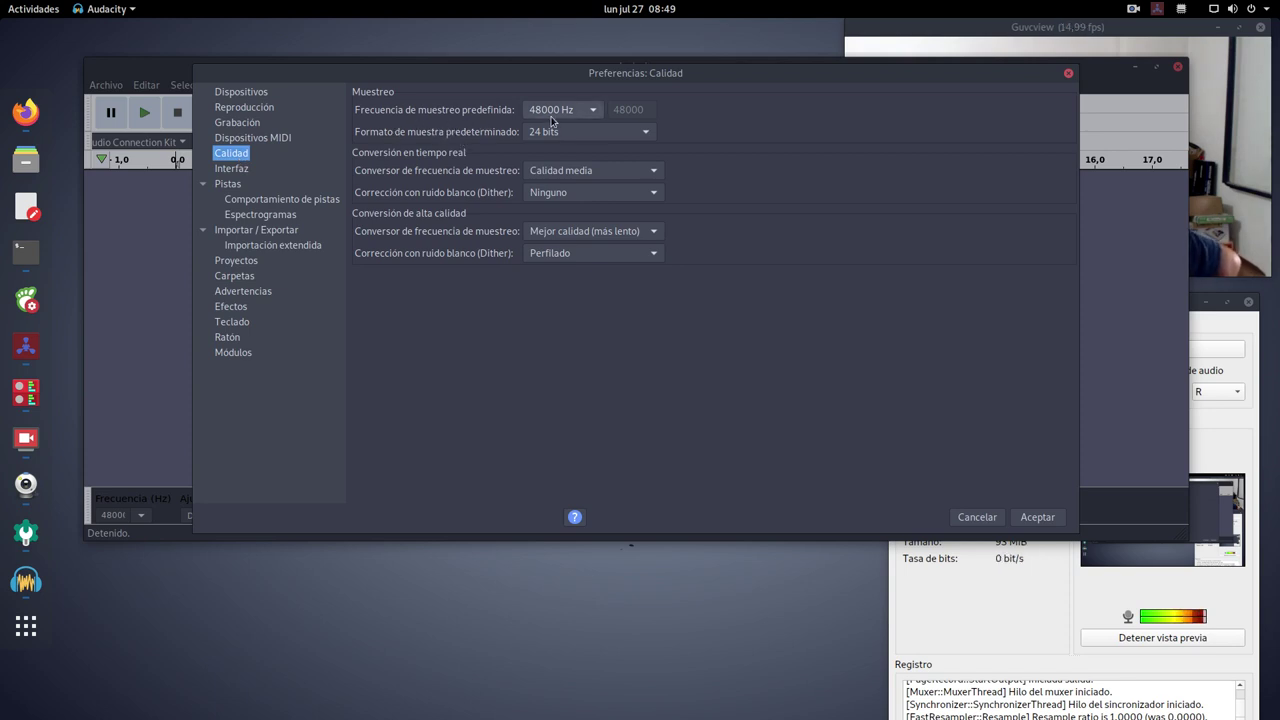
pyautogui.click(592, 113)
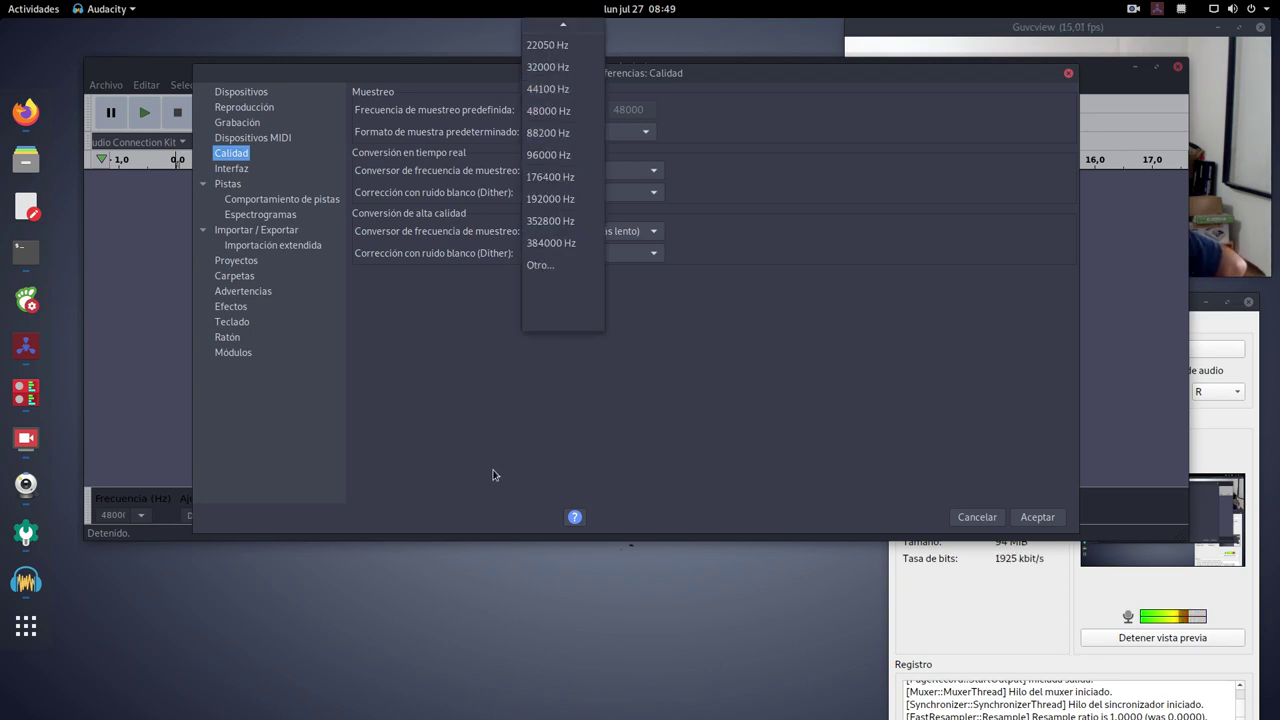
pyautogui.click(546, 112)
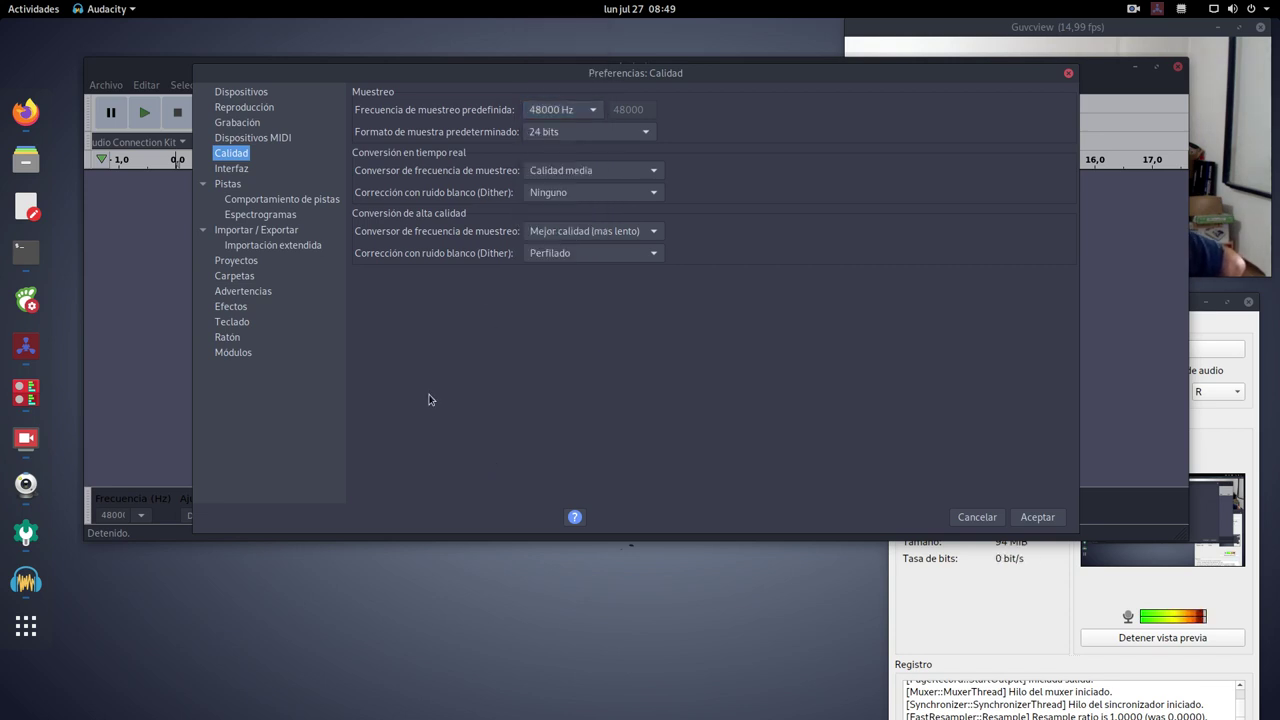
pyautogui.click(600, 136)
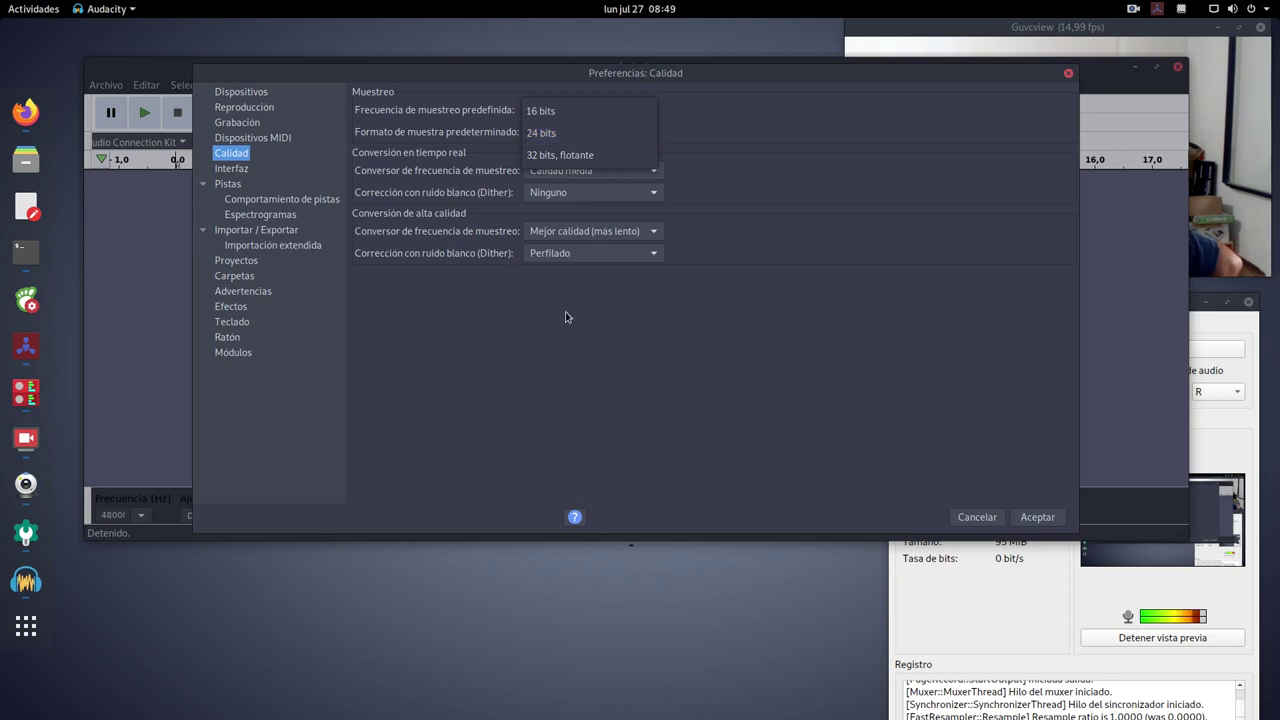
pyautogui.click(532, 365)
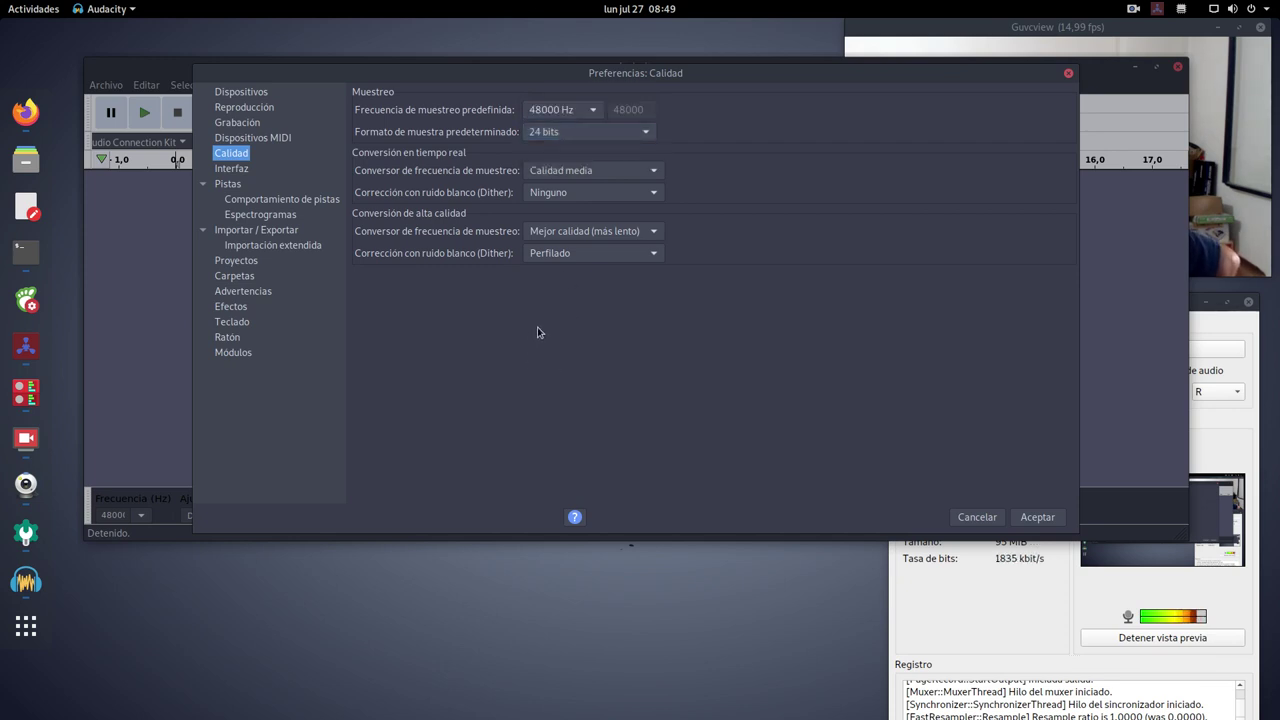
# Step: Accept Audacity's preferences from the Dispositivos page and clear the desktop by closing Audacity and minimizing Cadence
pyautogui.click(235, 92)
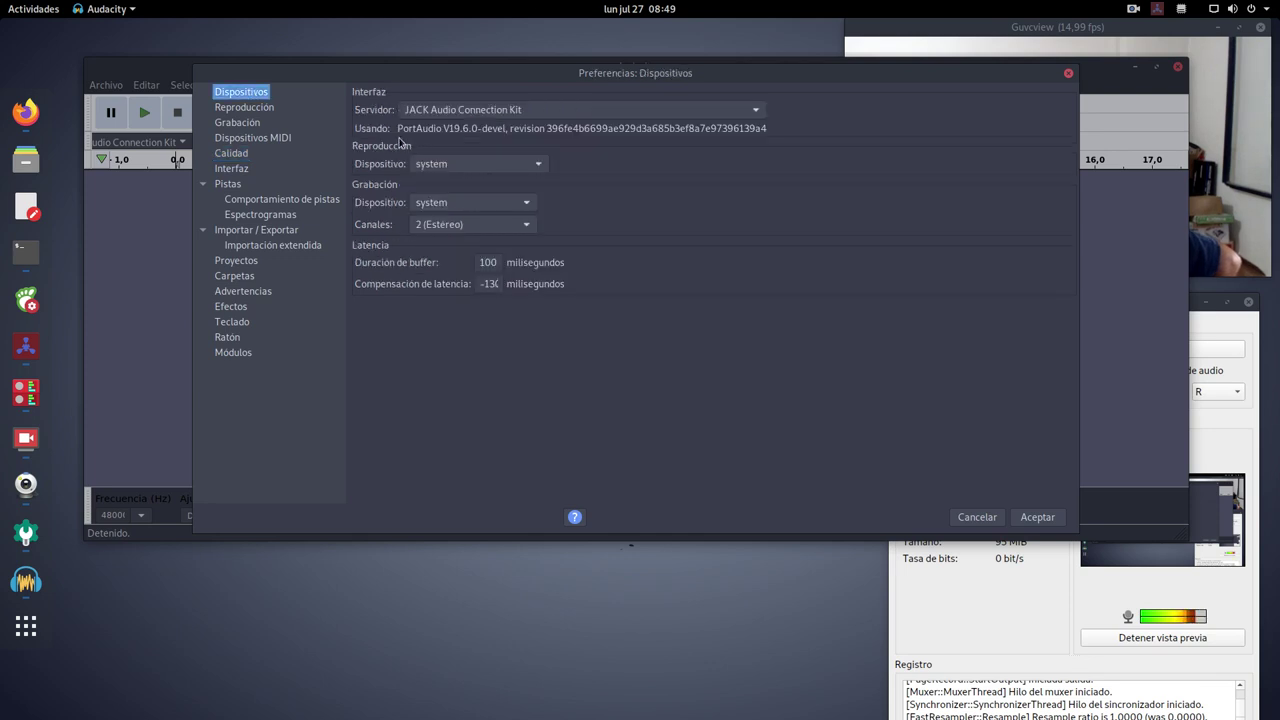
pyautogui.click(1037, 517)
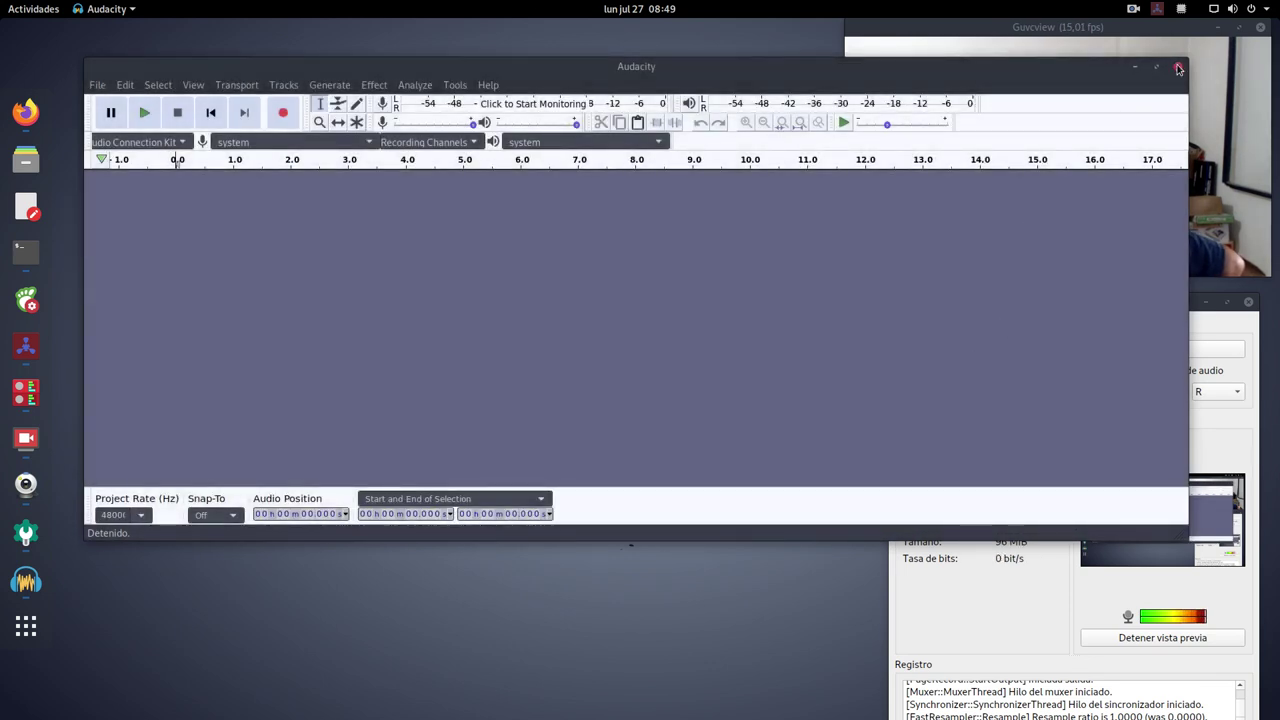
pyautogui.click(1176, 66)
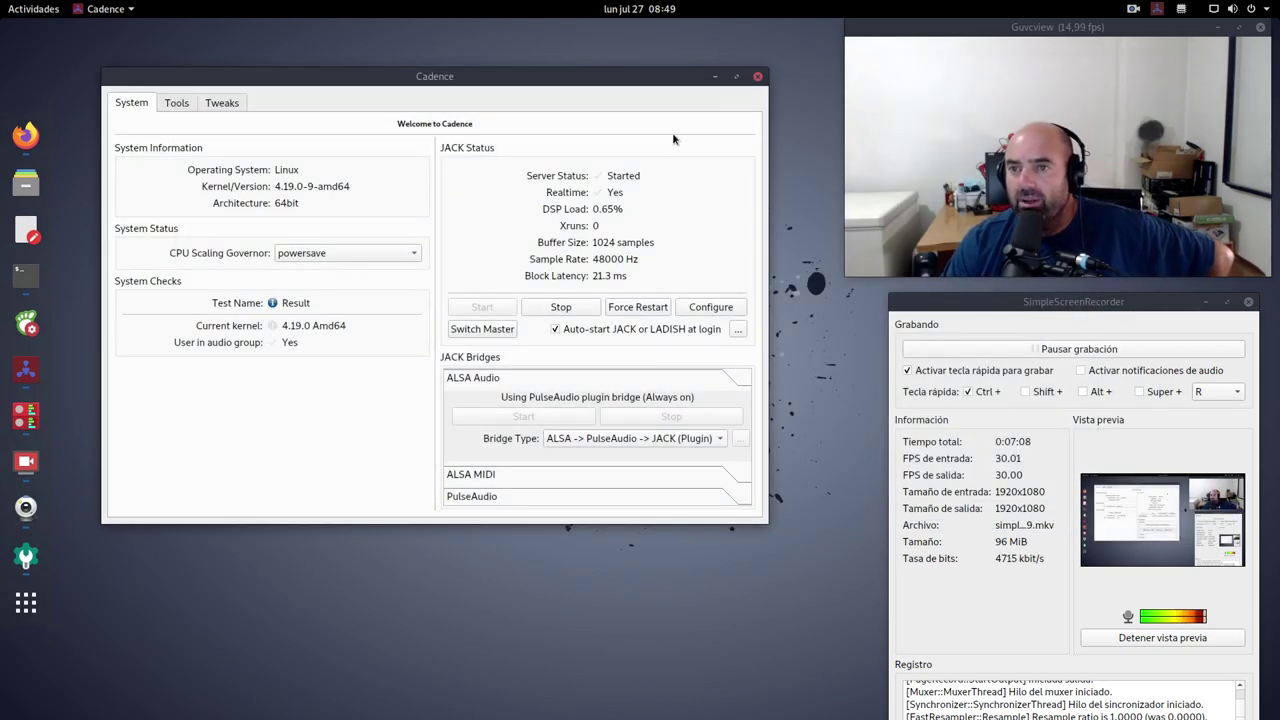
pyautogui.click(716, 78)
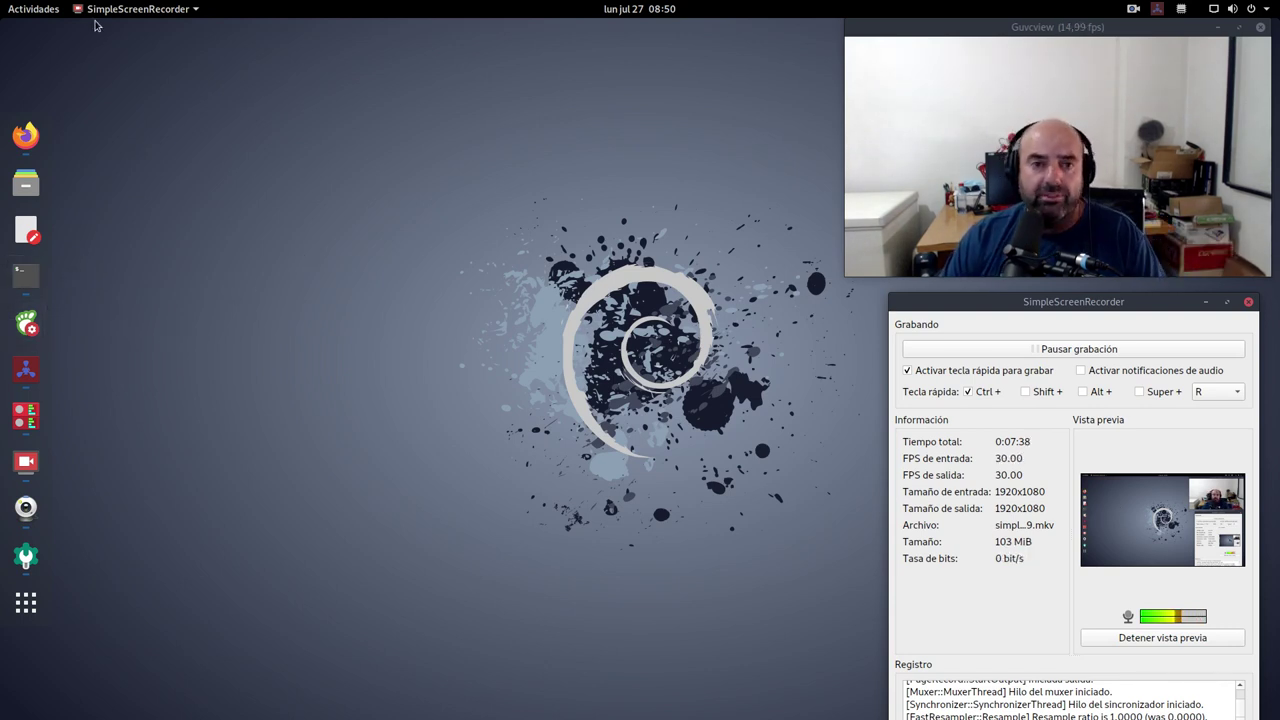
# Step: Search the installed applications for "au" and launch Audacious, shifting its player window slightly on the desktop
pyautogui.press('super')
pyautogui.click(587, 55)
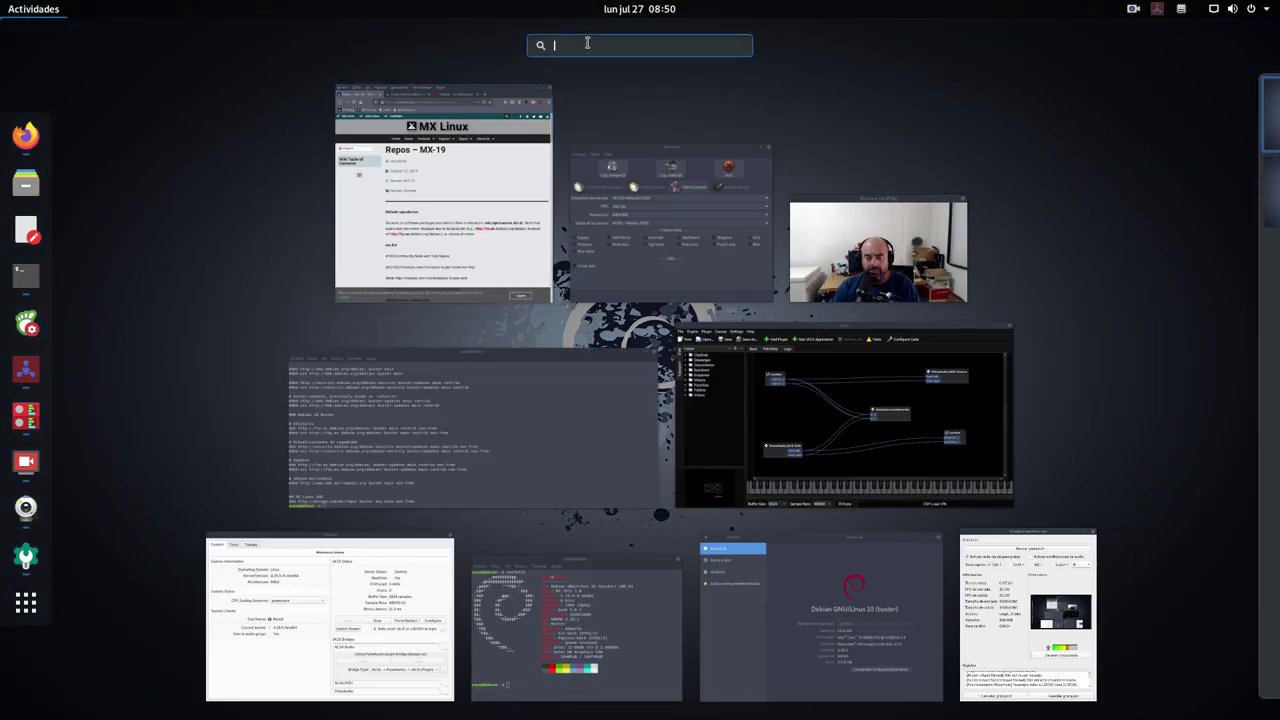
pyautogui.write('au')
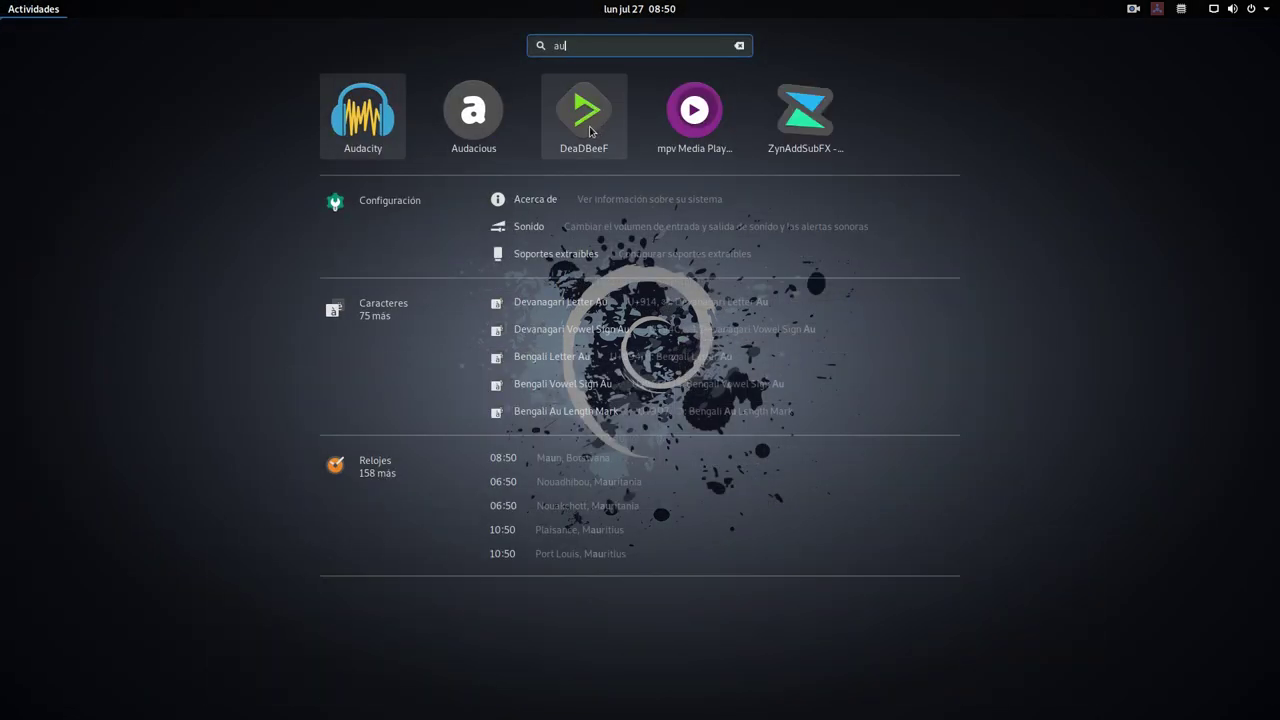
pyautogui.click(465, 115)
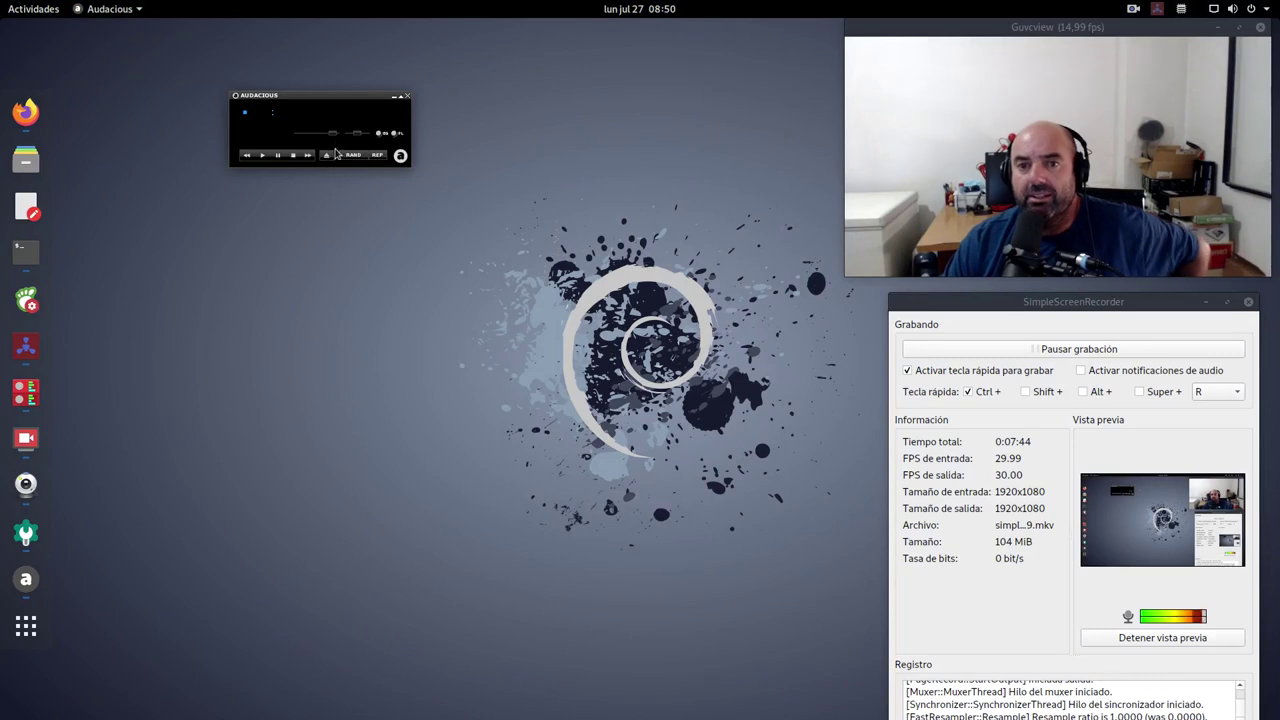
pyautogui.moveTo(338, 104)
pyautogui.mouseDown()
pyautogui.moveTo(370, 100)
pyautogui.moveTo(346, 94)
pyautogui.mouseUp()
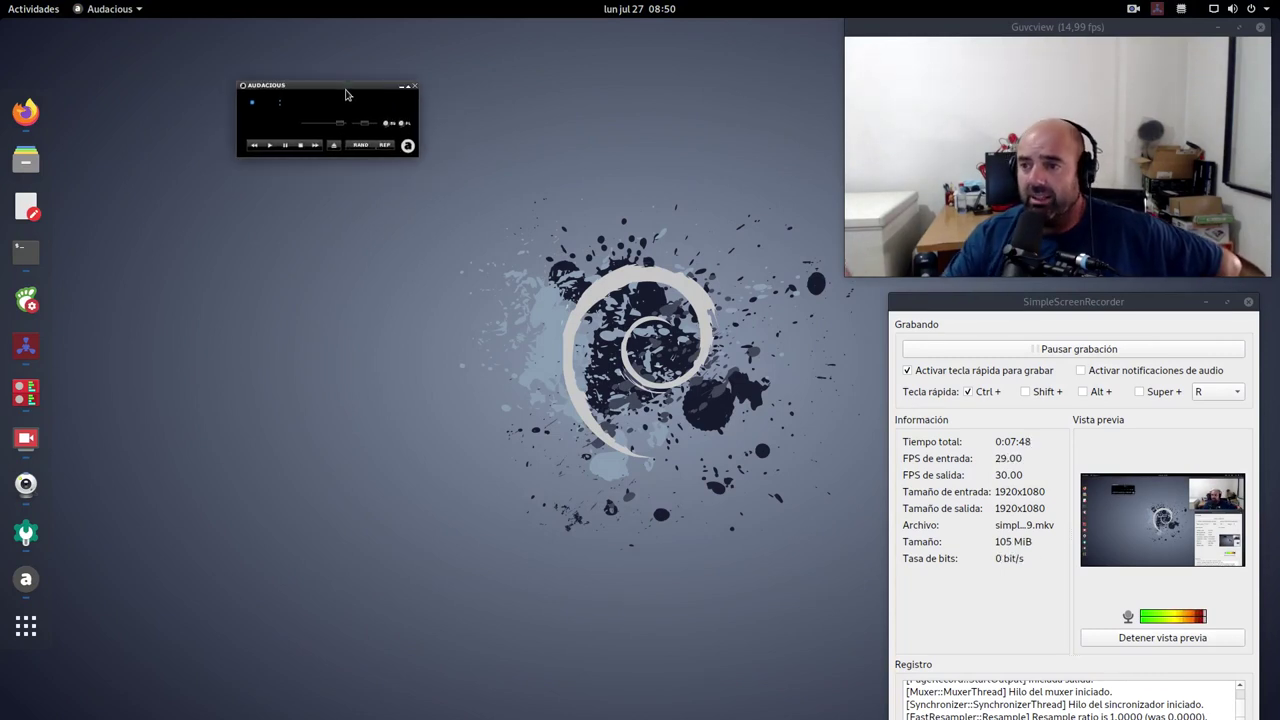
# Step: Switch to Carla's patchbay and move the SimpleScreenRecorder node closer to the system playback node, minimizing Carla when done
pyautogui.click(26, 392)
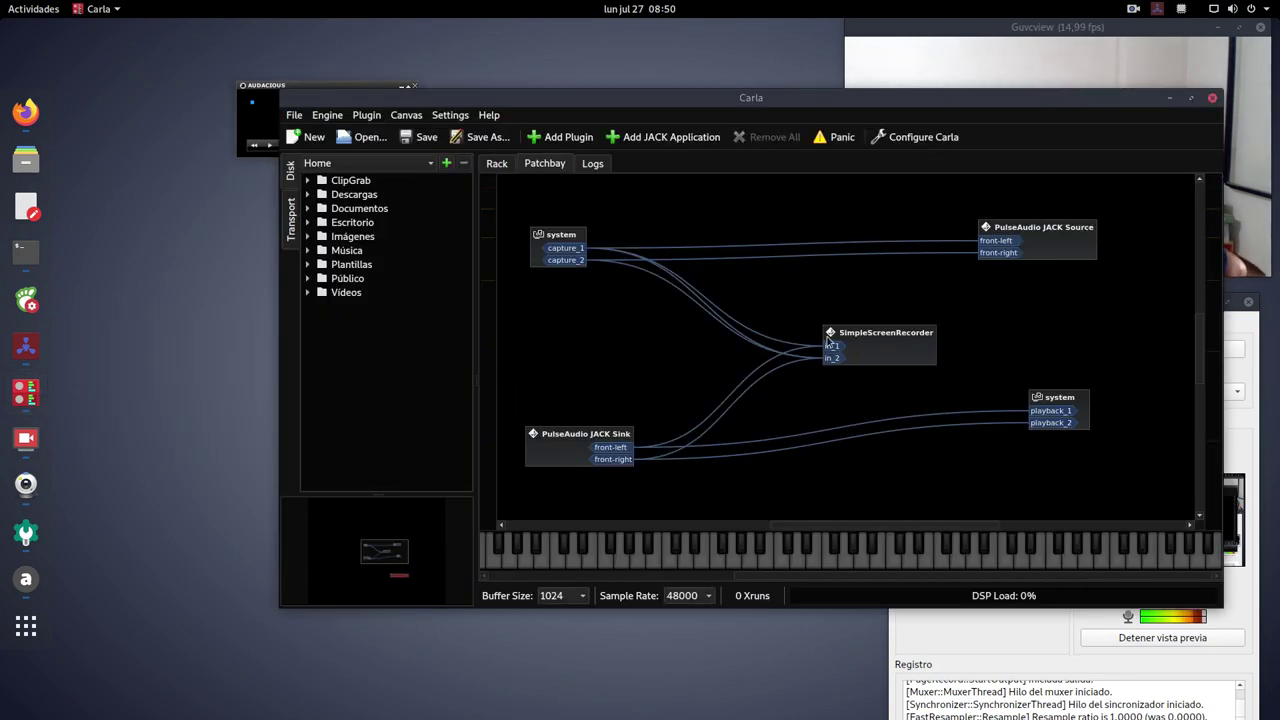
pyautogui.moveTo(830, 352); pyautogui.dragTo(938, 343)
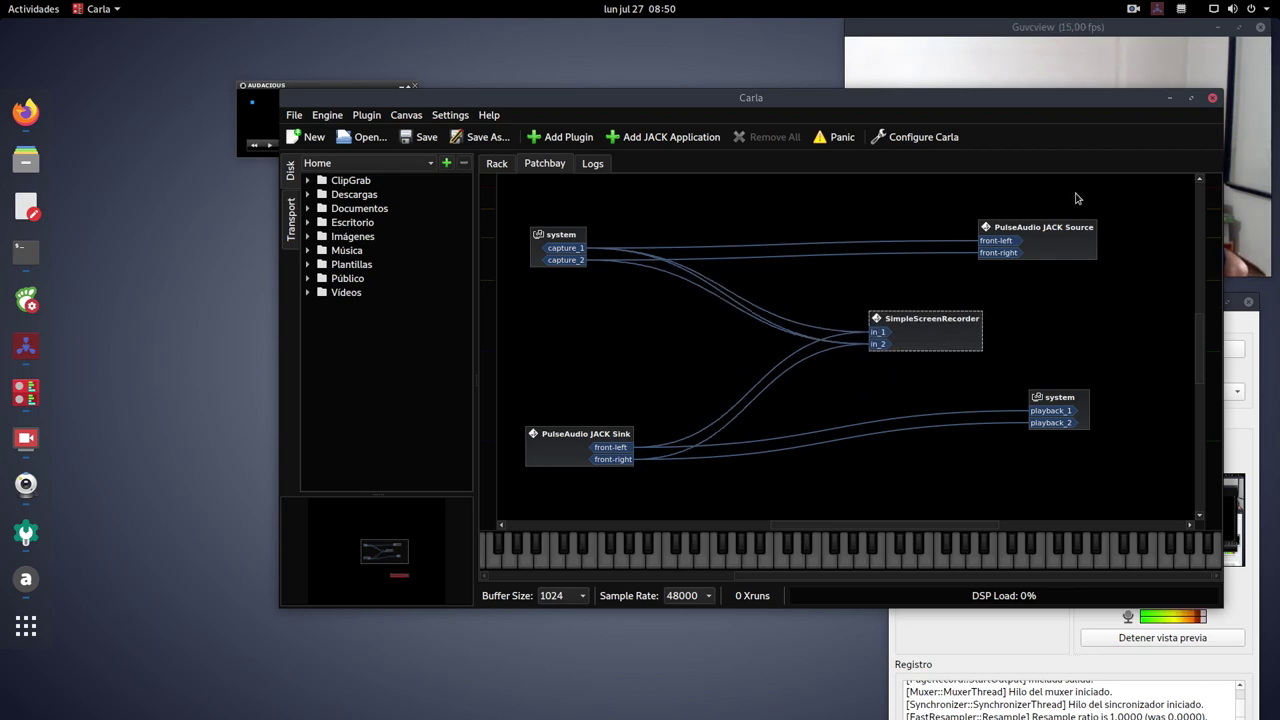
pyautogui.click(1169, 99)
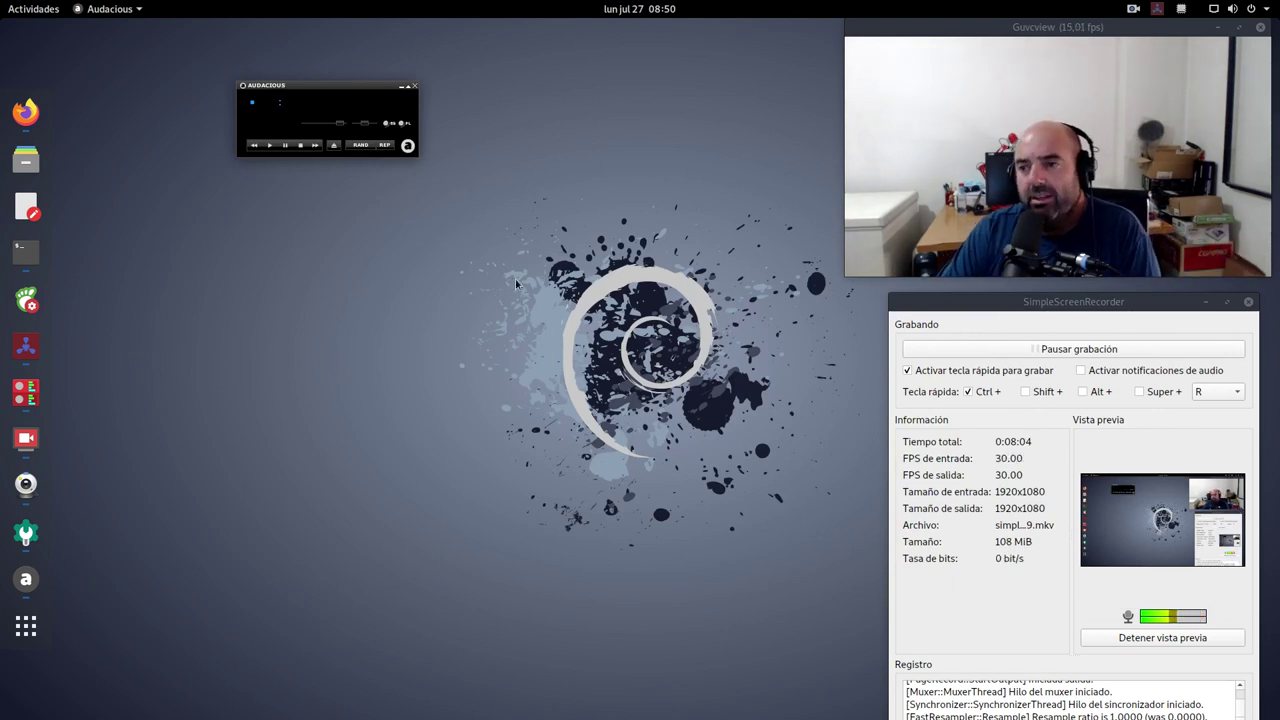
# Step: Open the Audacious settings and change the interface to Interfaz GTK, repositioning the settings window over the player
pyautogui.moveTo(344, 94); pyautogui.dragTo(288, 92)
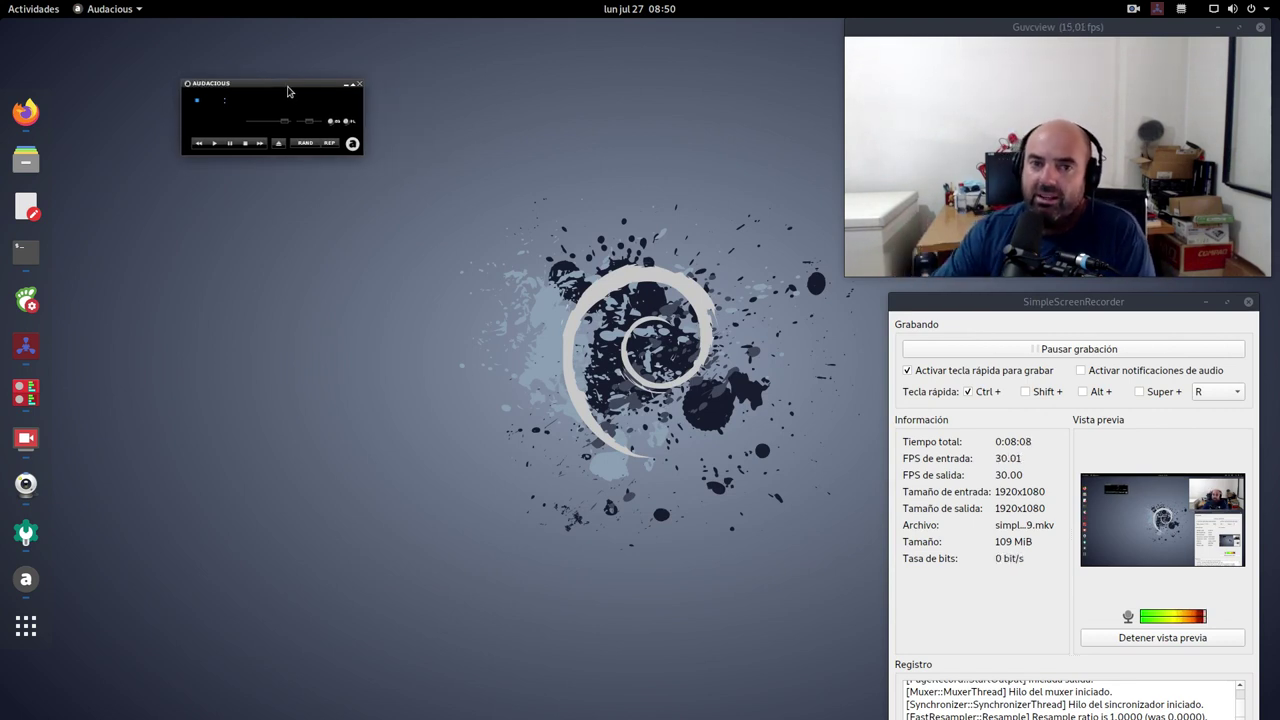
pyautogui.moveTo(263, 84); pyautogui.dragTo(268, 85)
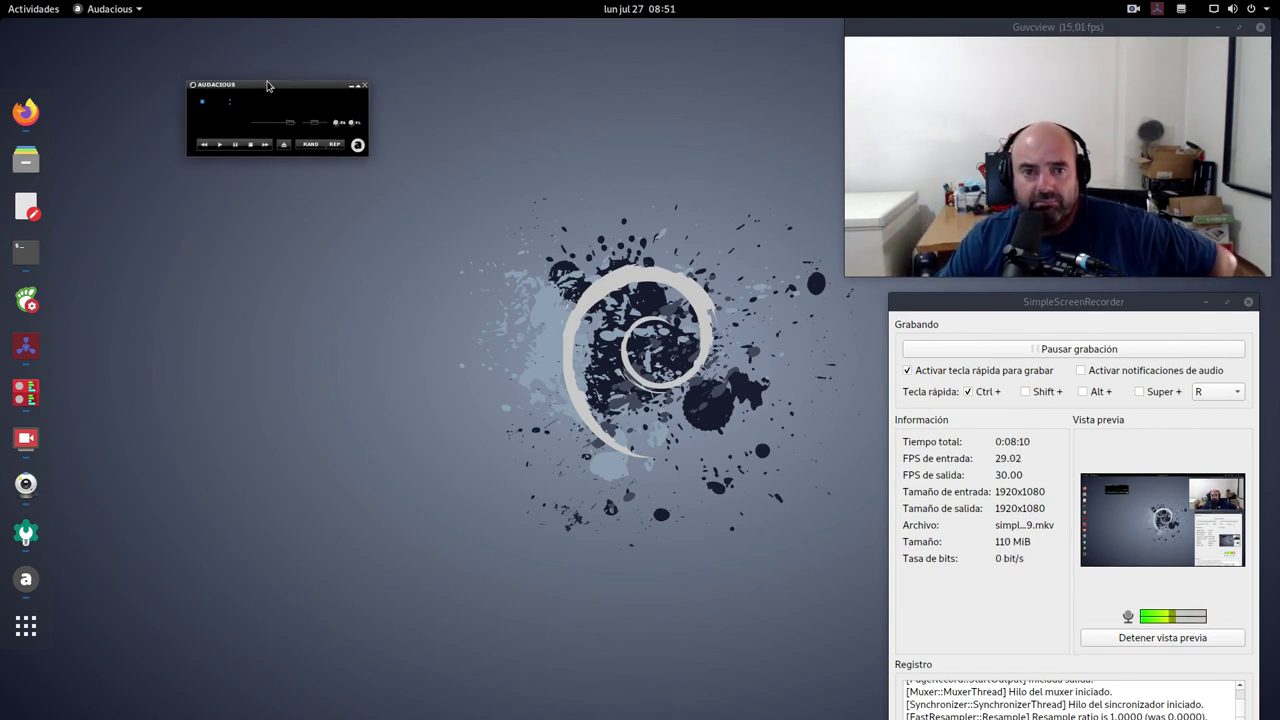
pyautogui.rightClick(266, 110)
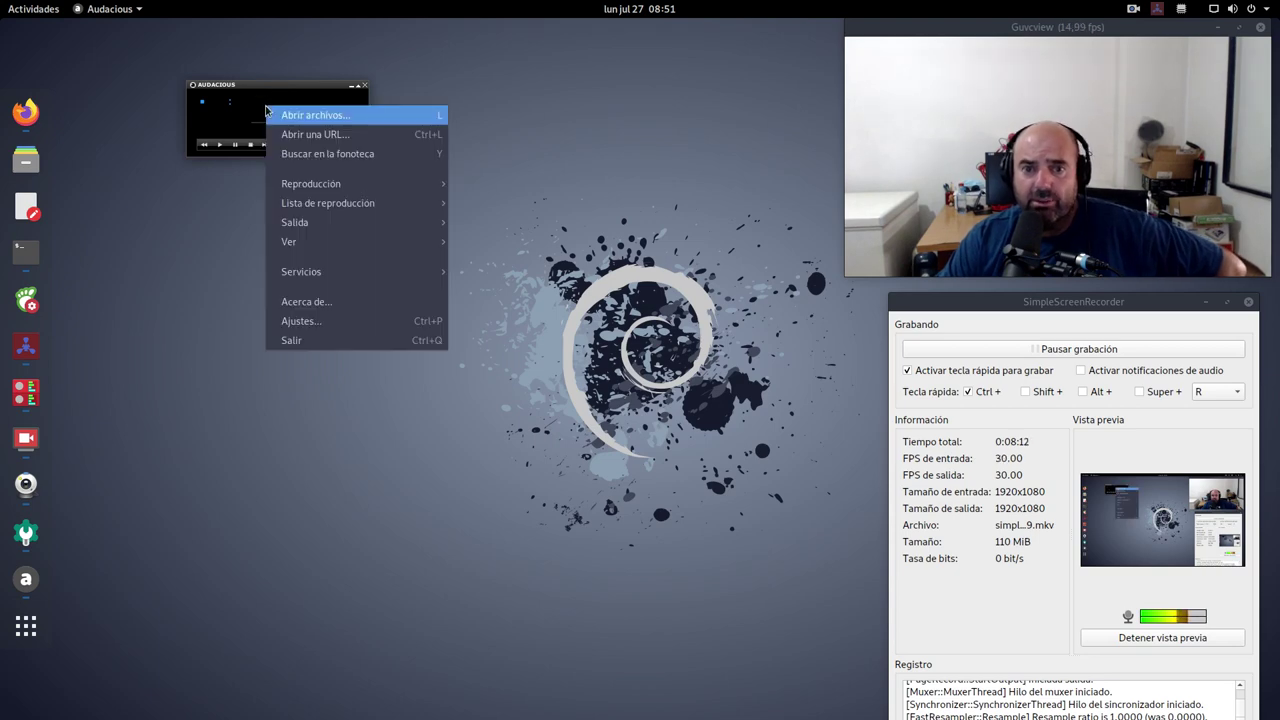
pyautogui.click(323, 315)
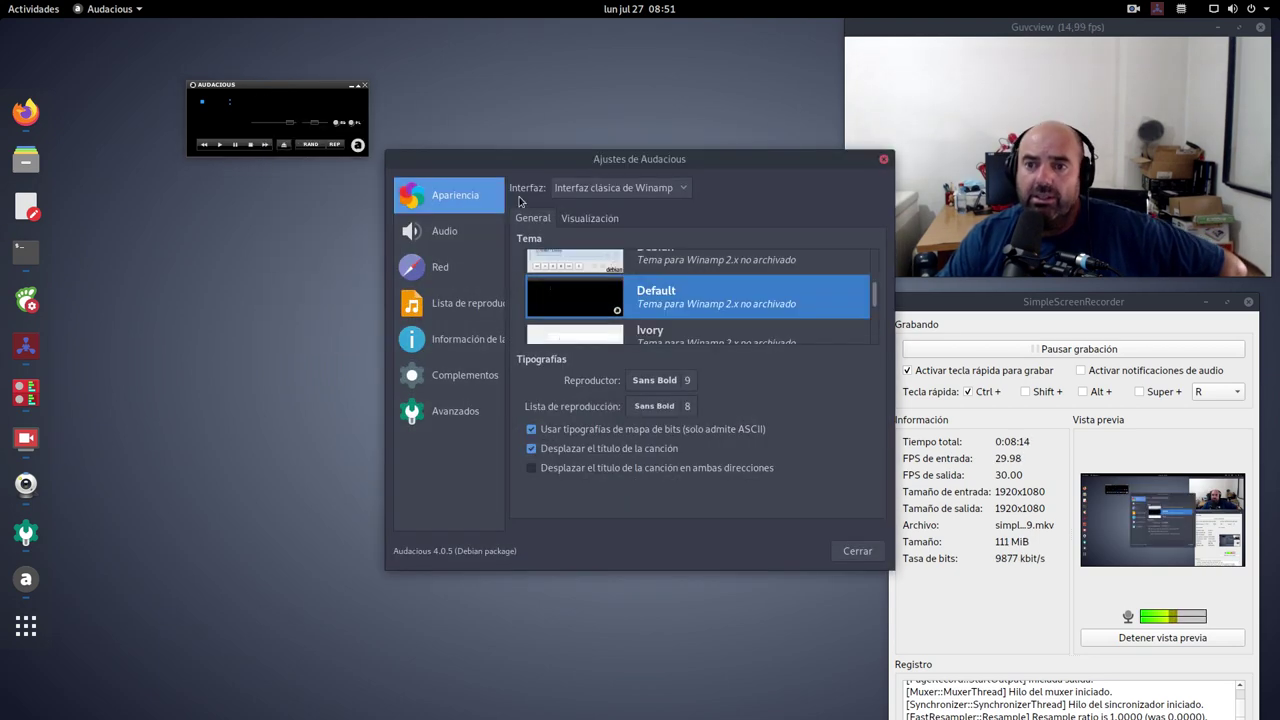
pyautogui.moveTo(594, 160); pyautogui.dragTo(381, 78)
pyautogui.click(405, 106)
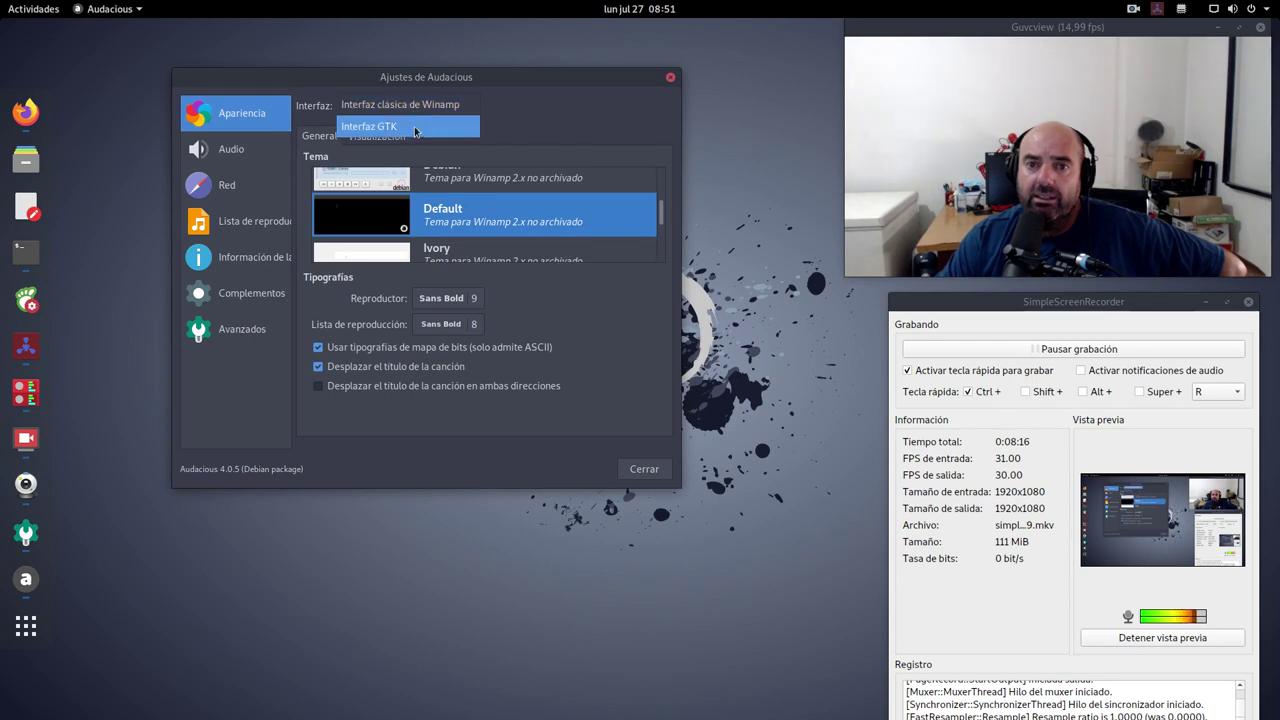
pyautogui.click(410, 127)
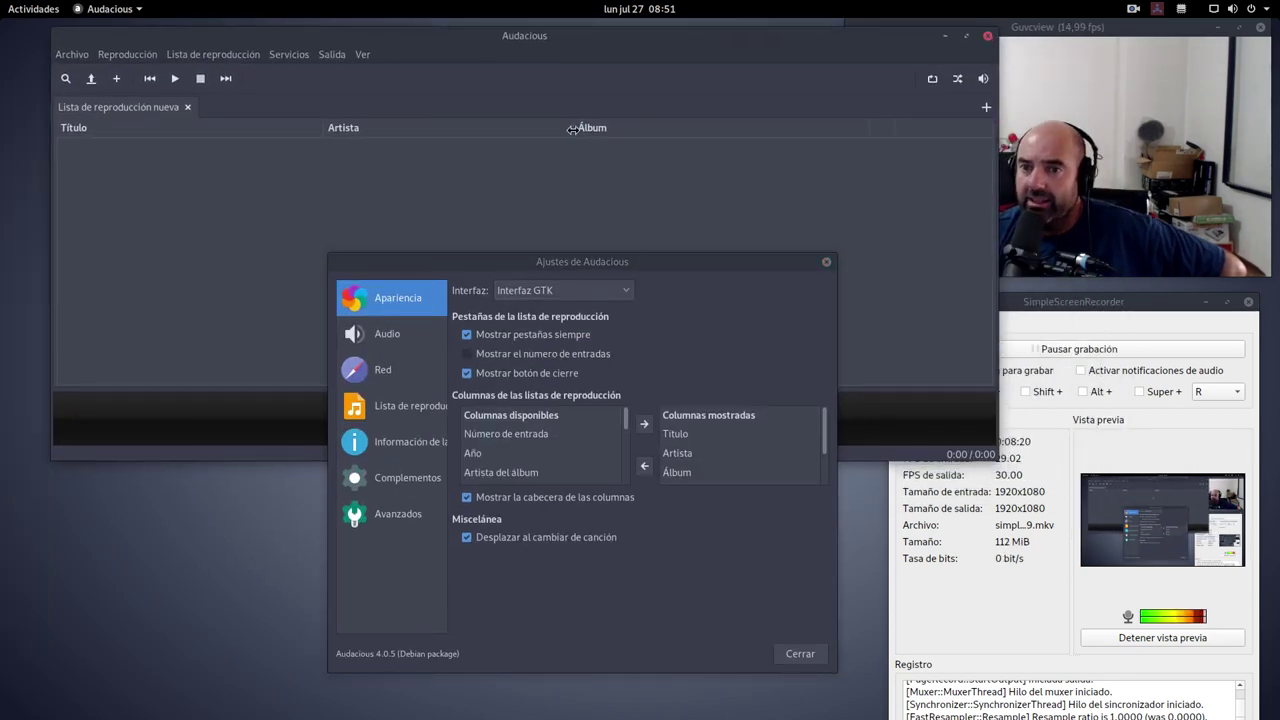
pyautogui.moveTo(617, 265); pyautogui.dragTo(624, 226)
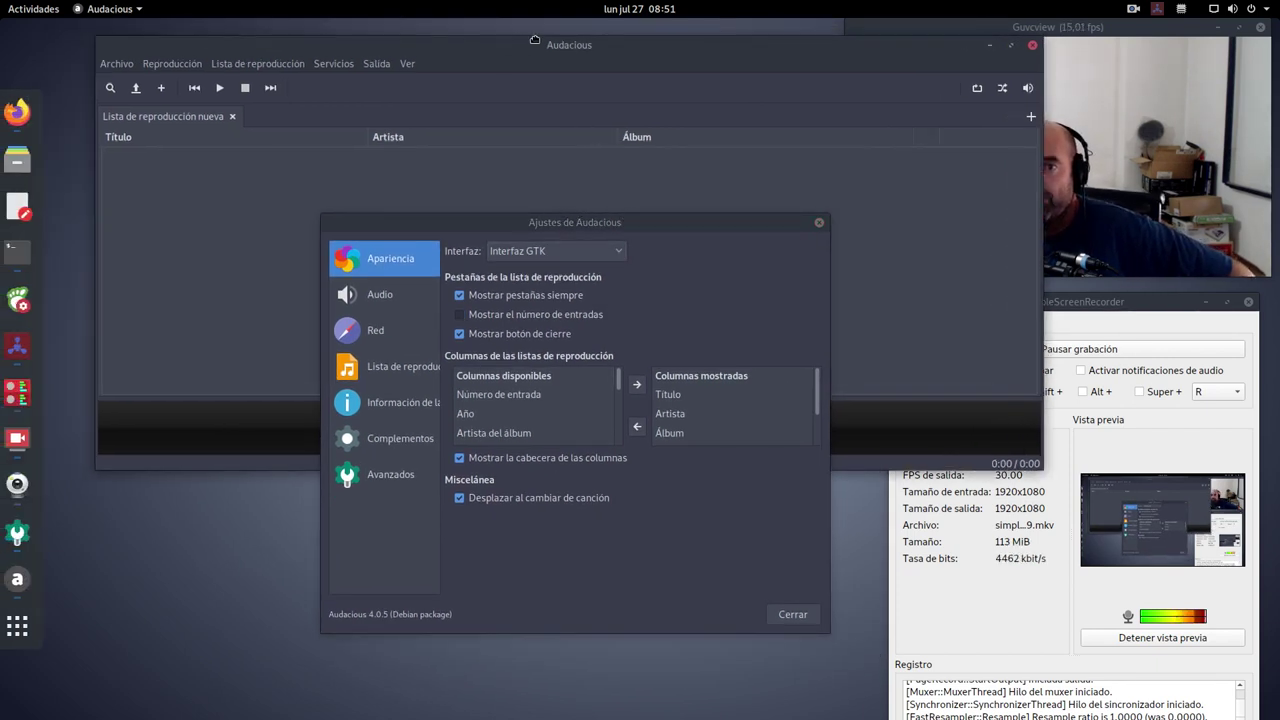
pyautogui.moveTo(595, 229); pyautogui.dragTo(463, 227)
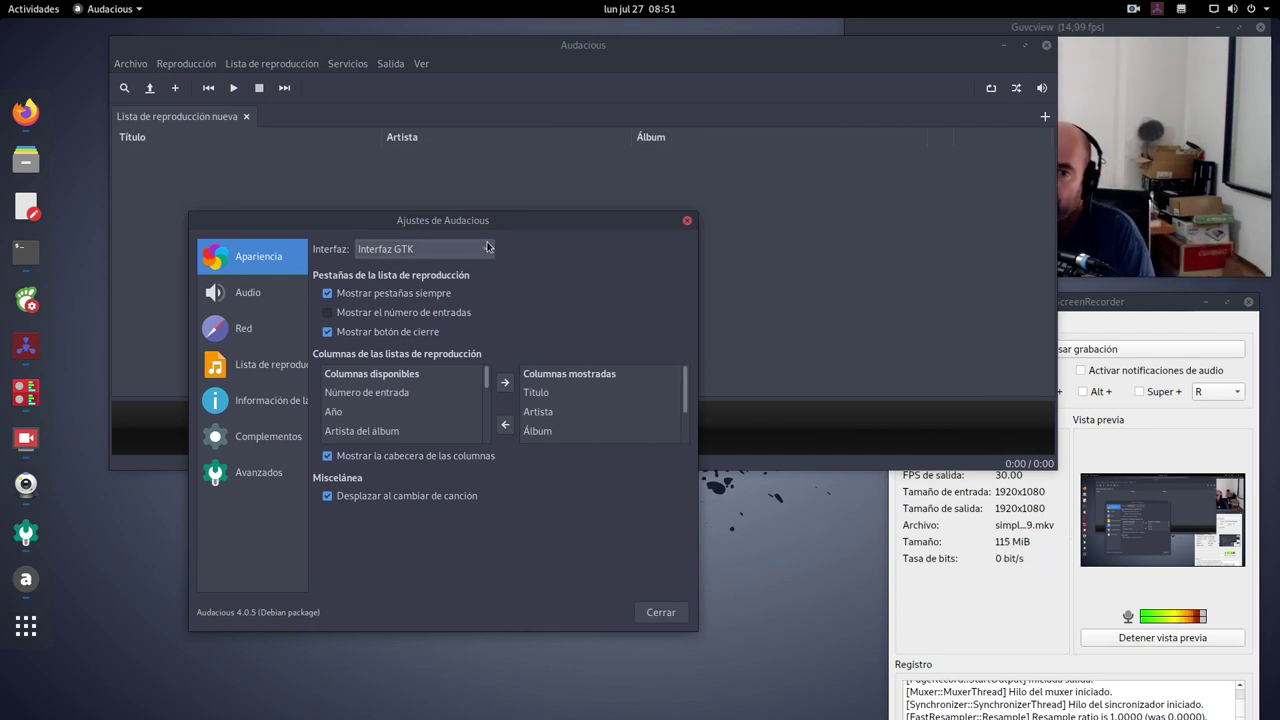
# Step: In the Audio settings, set the output plugin to Salida JACK and the bit depth to Coma flotante
pyautogui.click(259, 294)
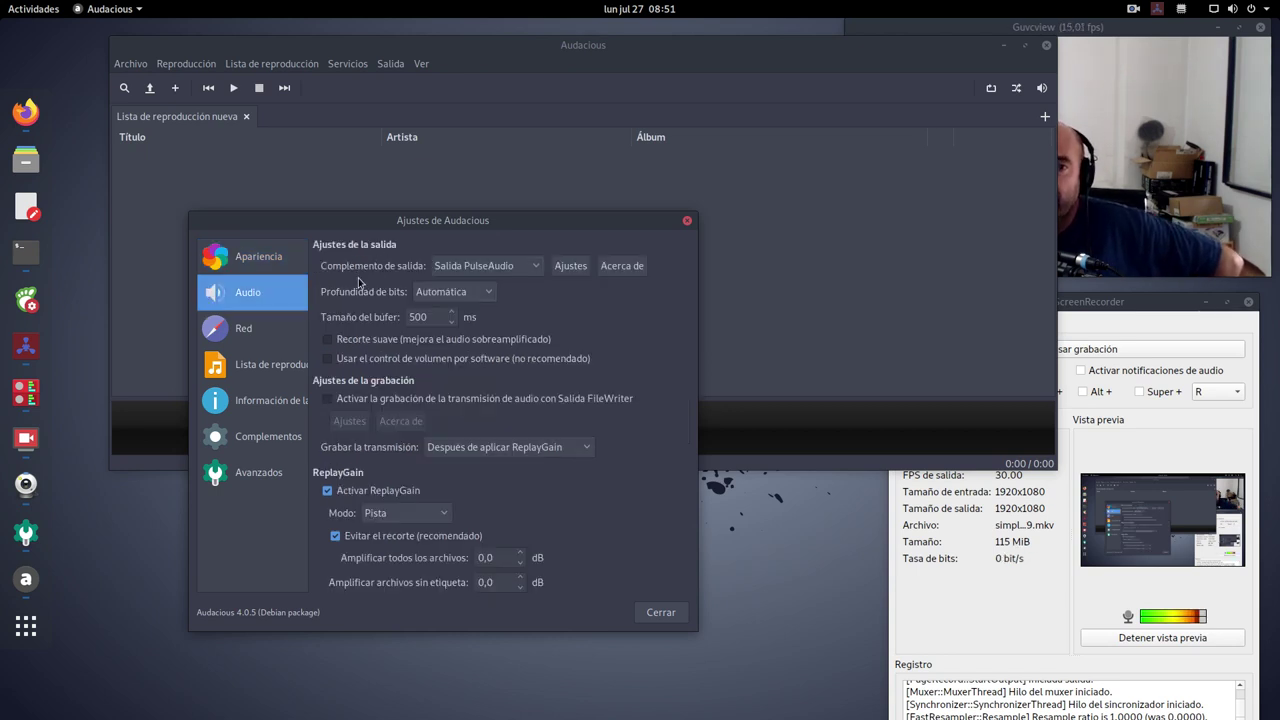
pyautogui.click(463, 264)
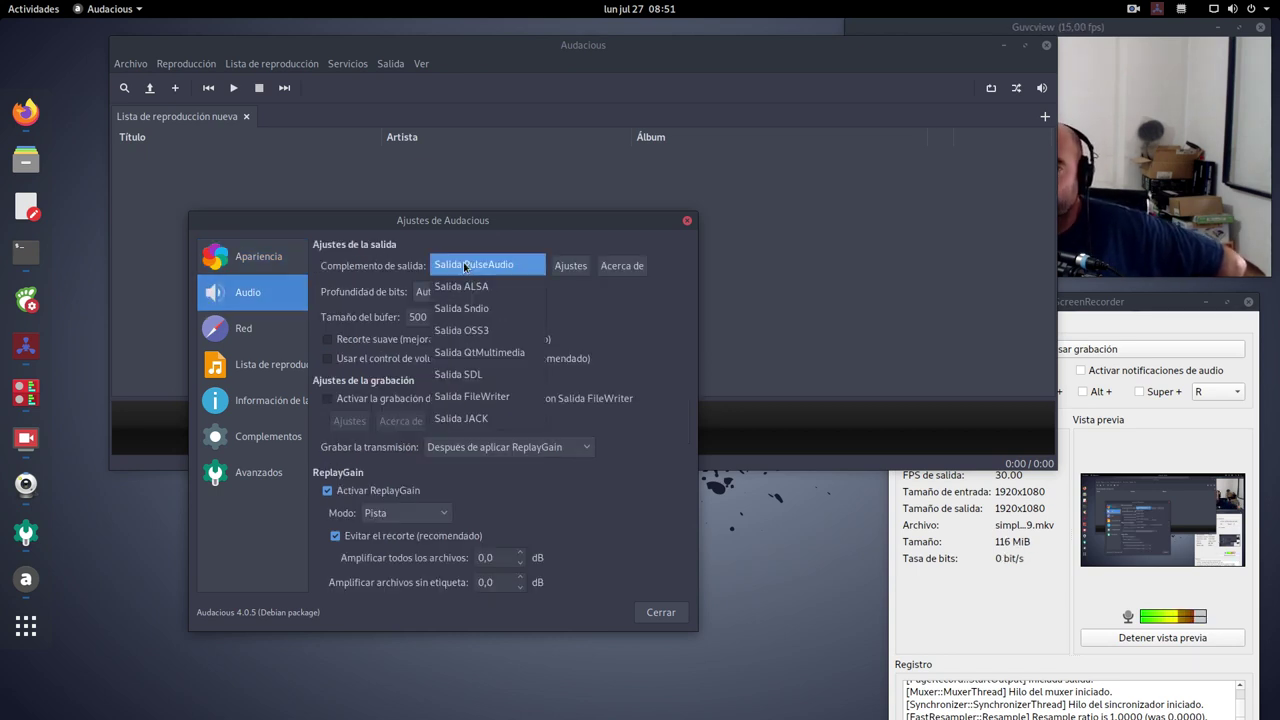
pyautogui.click(474, 419)
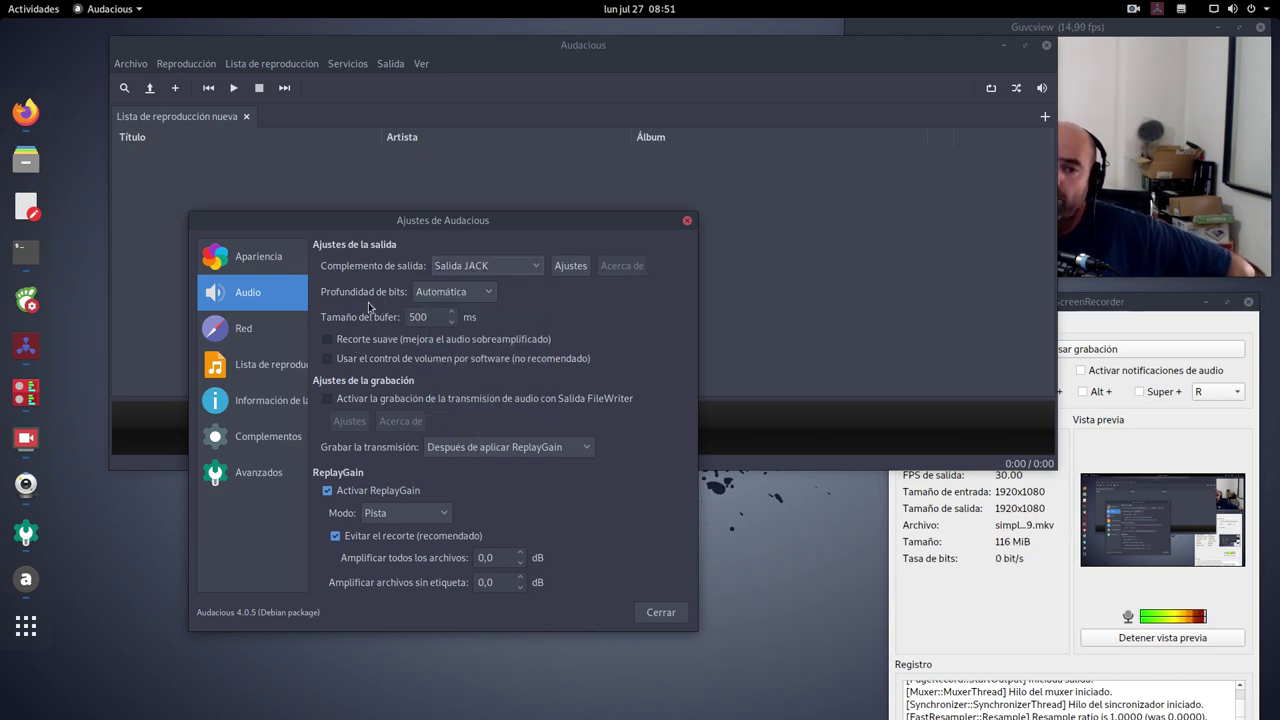
pyautogui.click(440, 294)
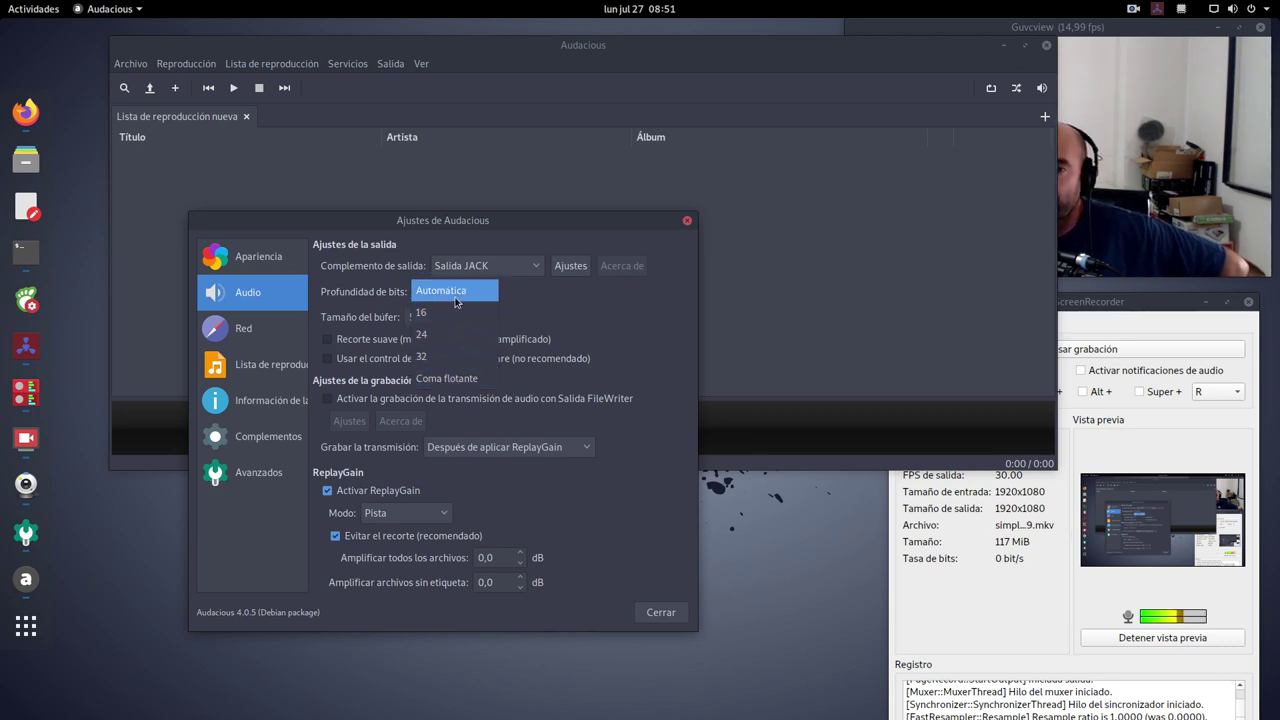
pyautogui.click(458, 379)
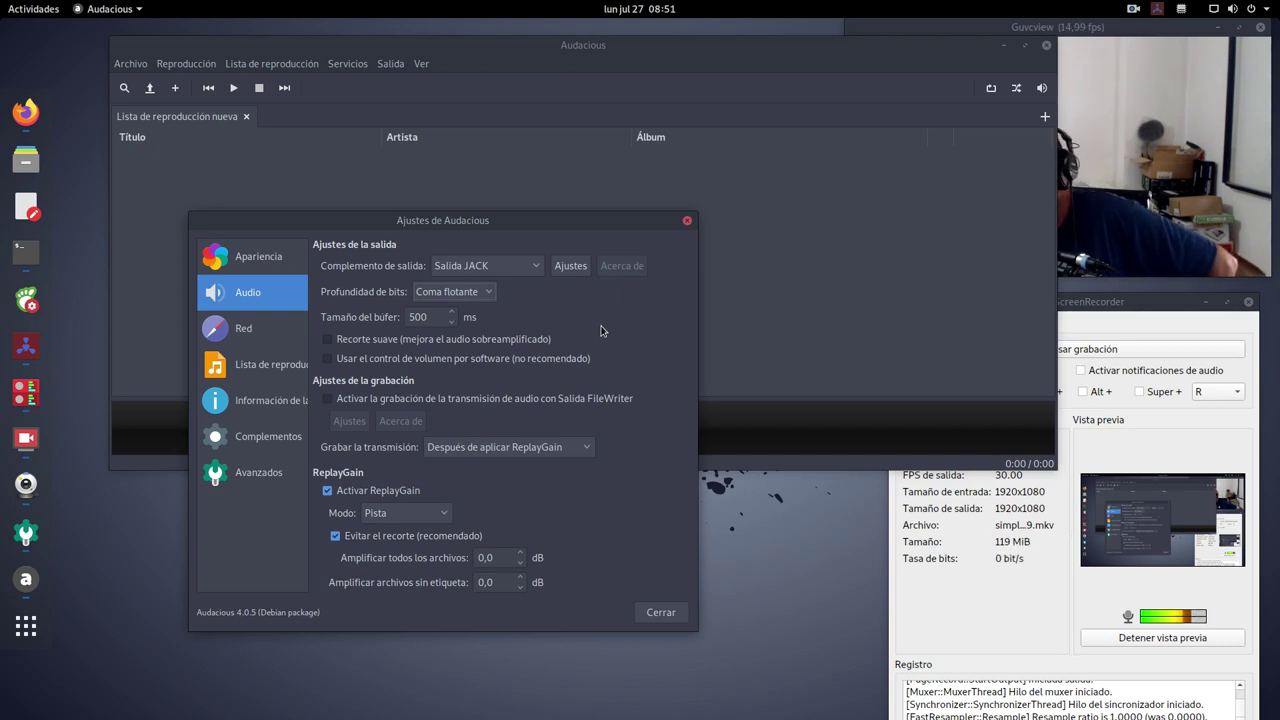
pyautogui.click(452, 291)
pyautogui.click(540, 307)
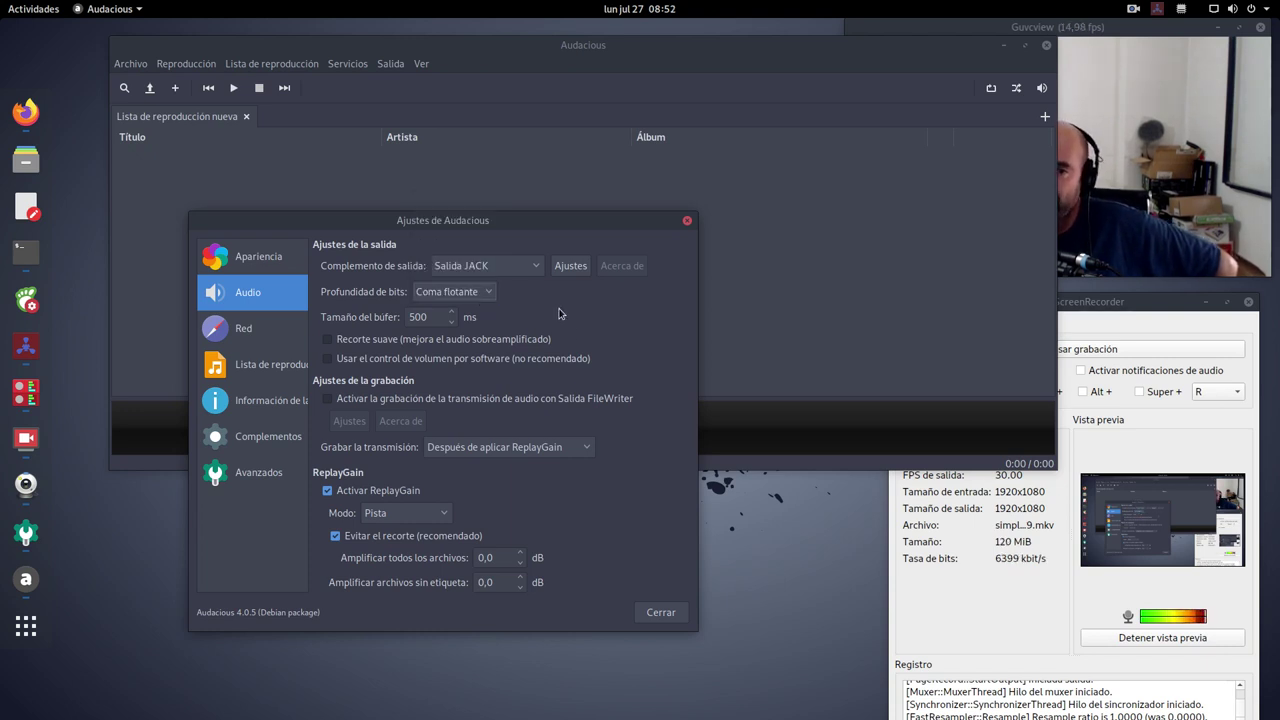
# Step: Look through the Red, Audio, playlist and song information pages of the Audacious settings
pyautogui.click(243, 341)
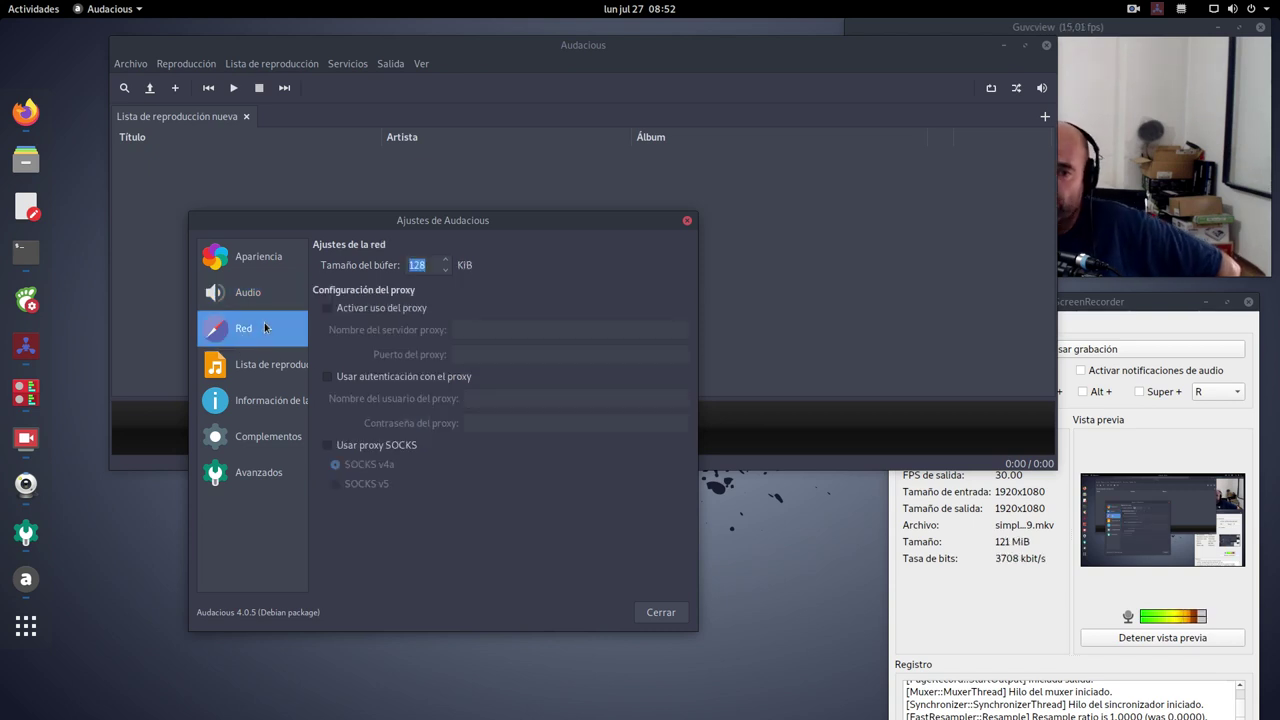
pyautogui.click(268, 301)
pyautogui.click(245, 330)
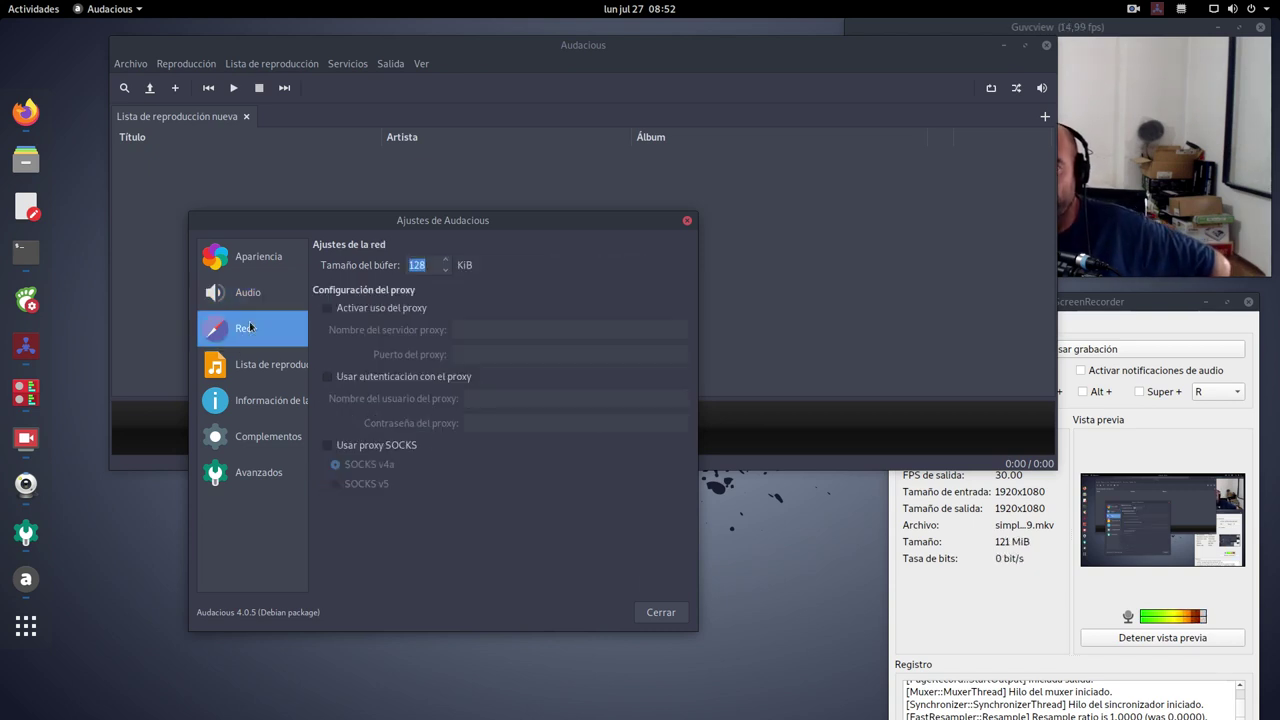
pyautogui.click(250, 291)
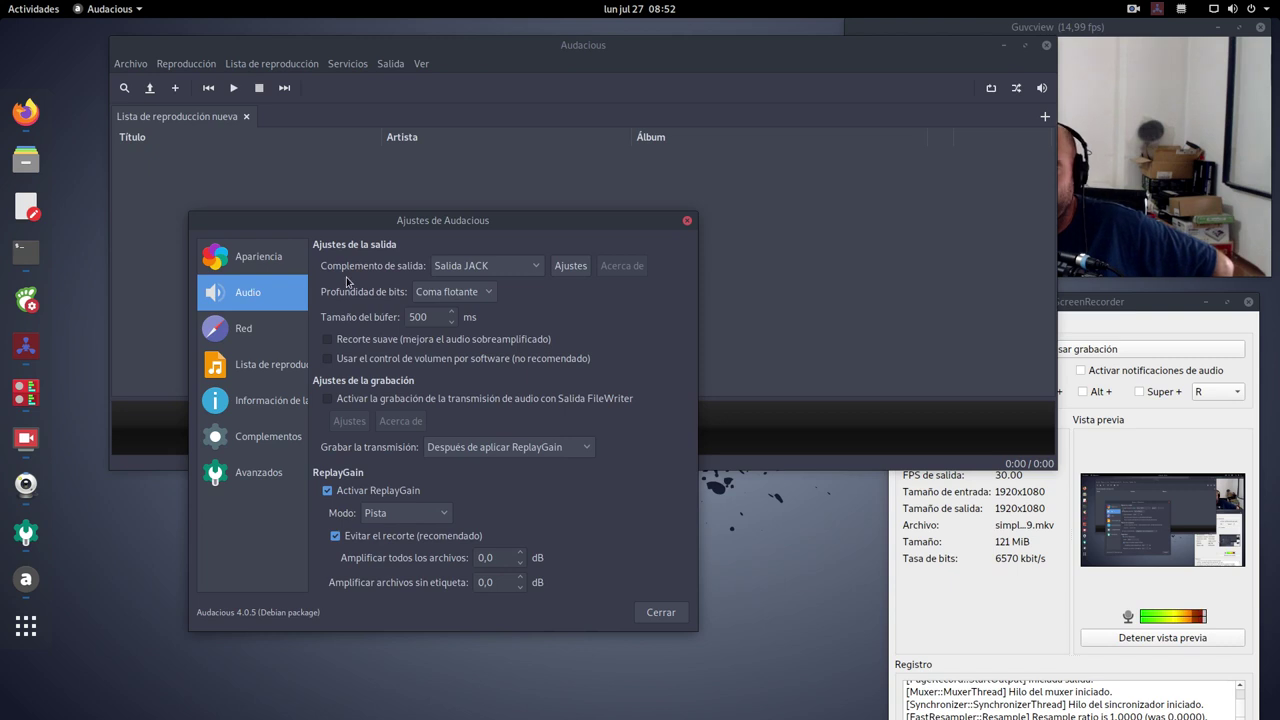
pyautogui.click(258, 369)
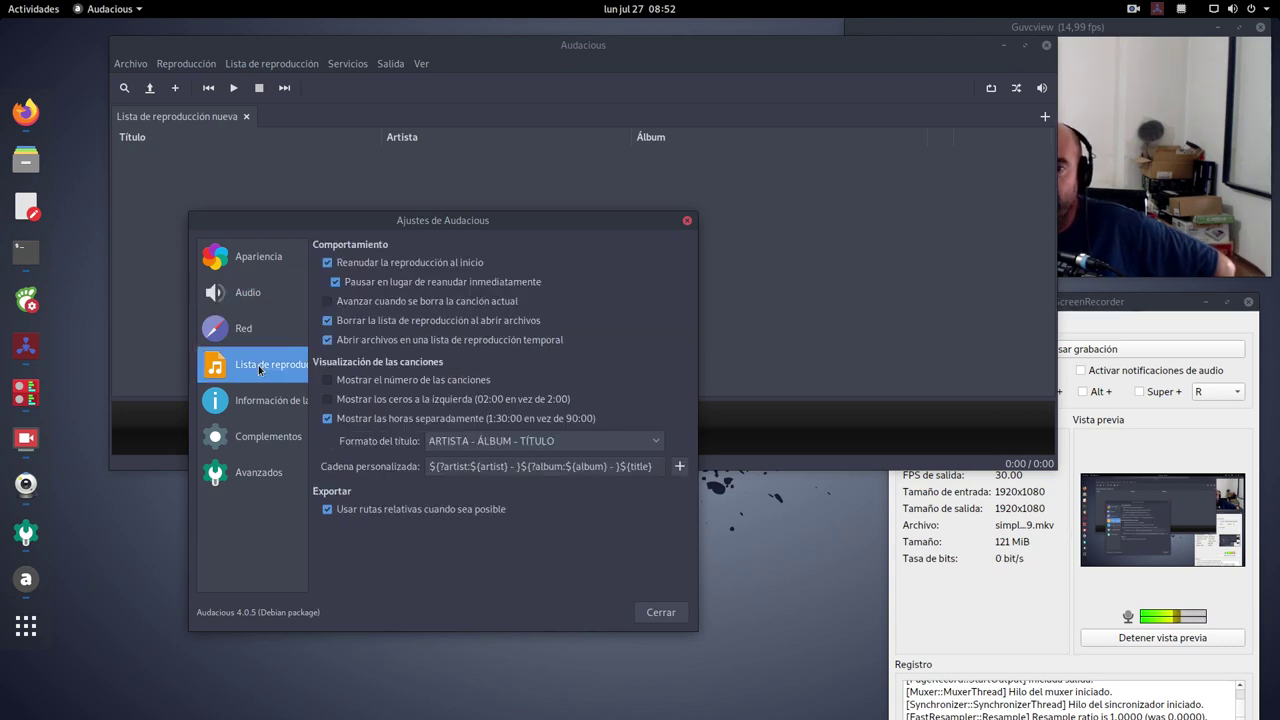
pyautogui.click(255, 401)
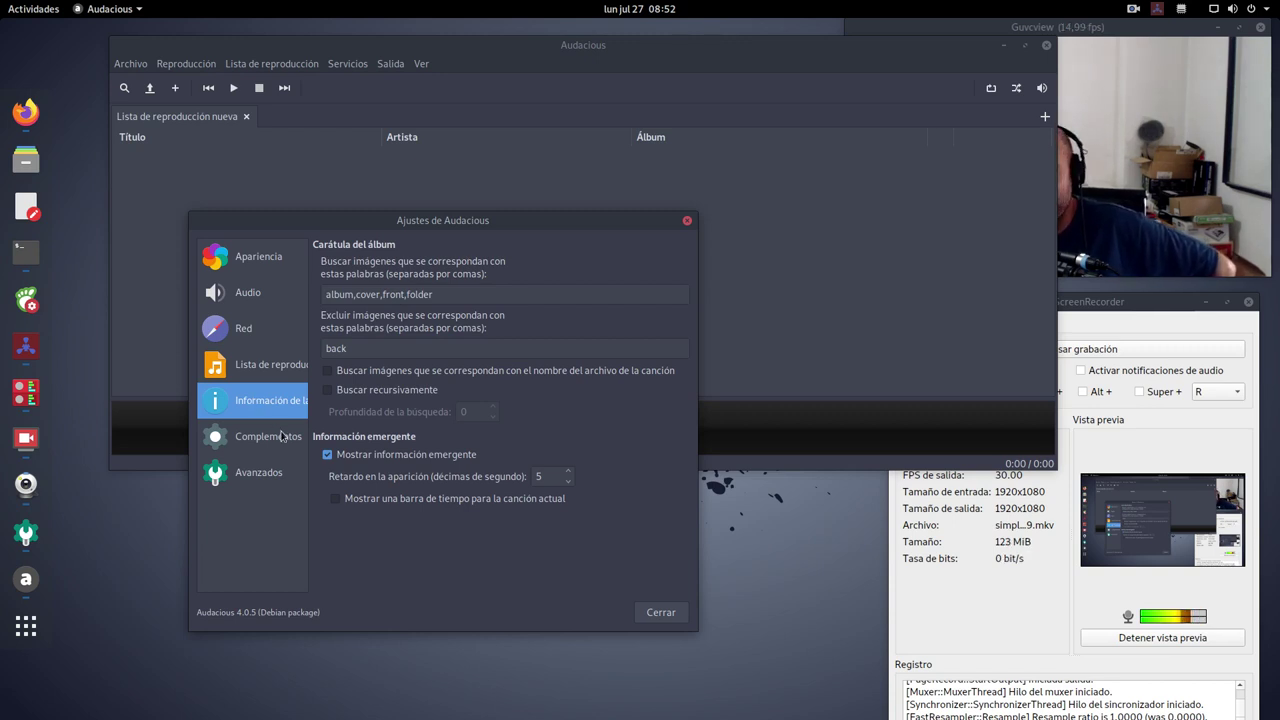
# Step: Enable the Icono de estado plugin in Complementos and set it to minimize to the system tray on close
pyautogui.click(270, 440)
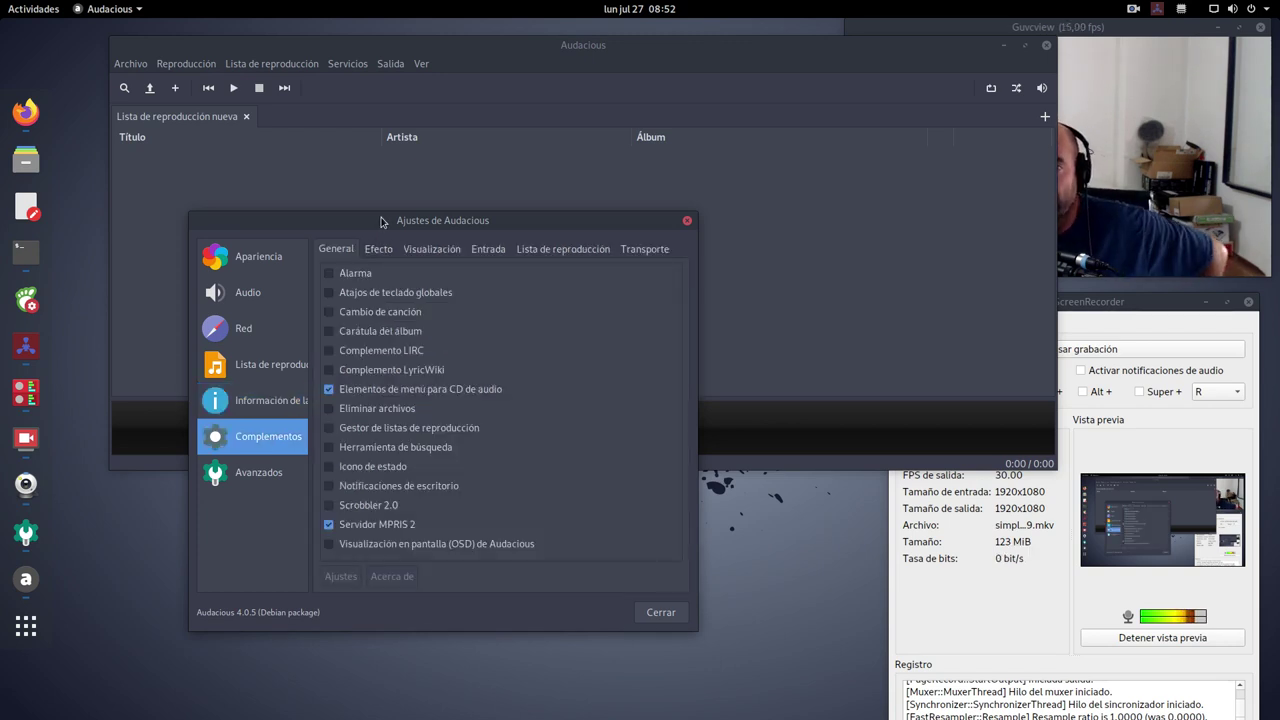
pyautogui.moveTo(381, 222); pyautogui.dragTo(330, 183)
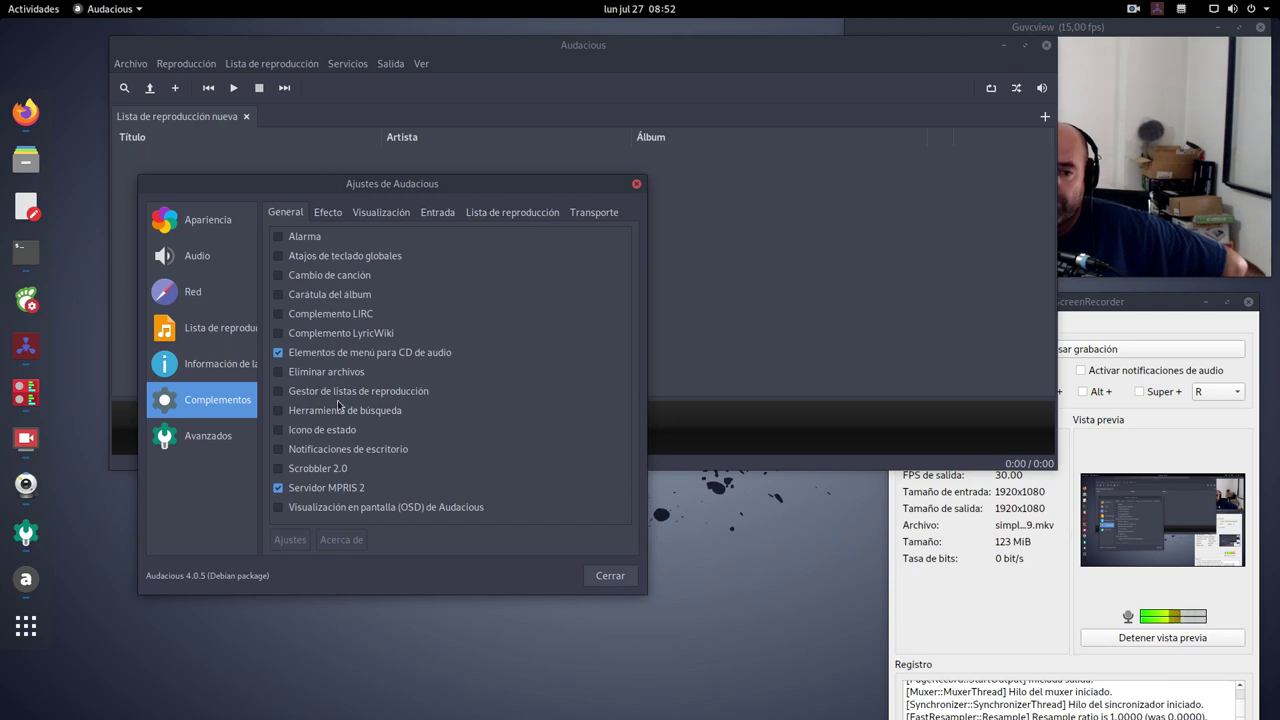
pyautogui.click(326, 436)
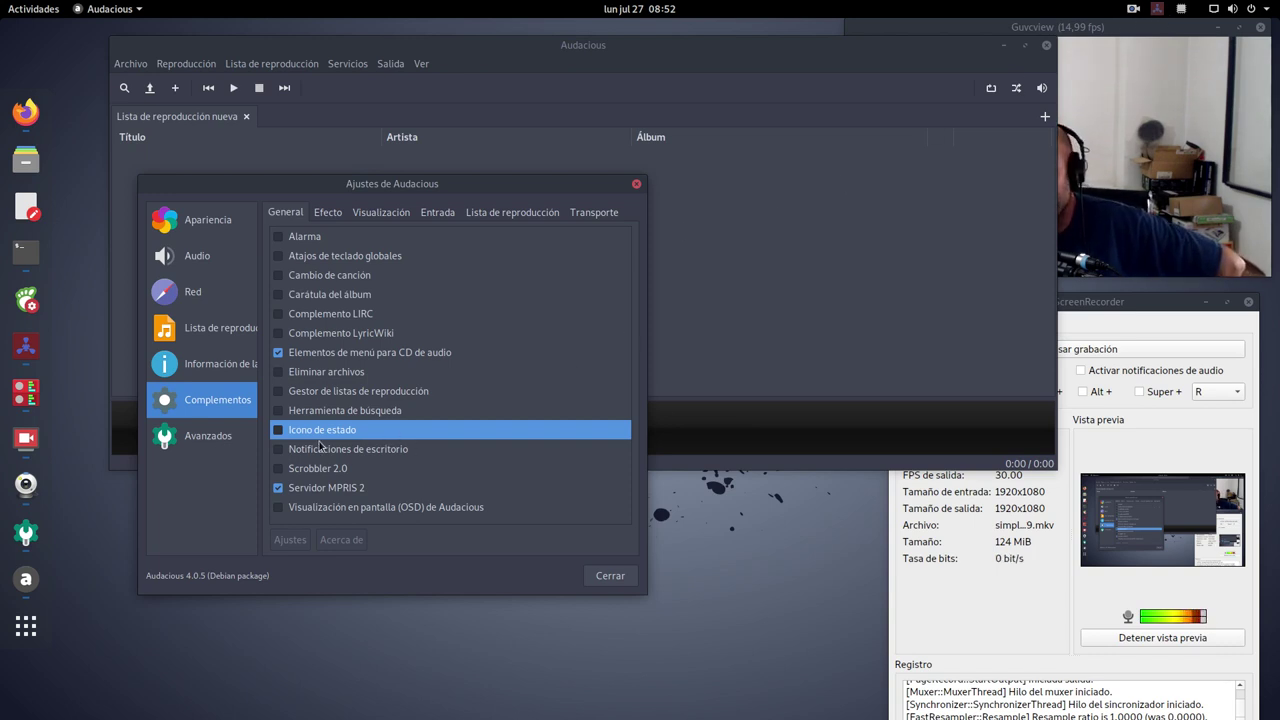
pyautogui.click(278, 432)
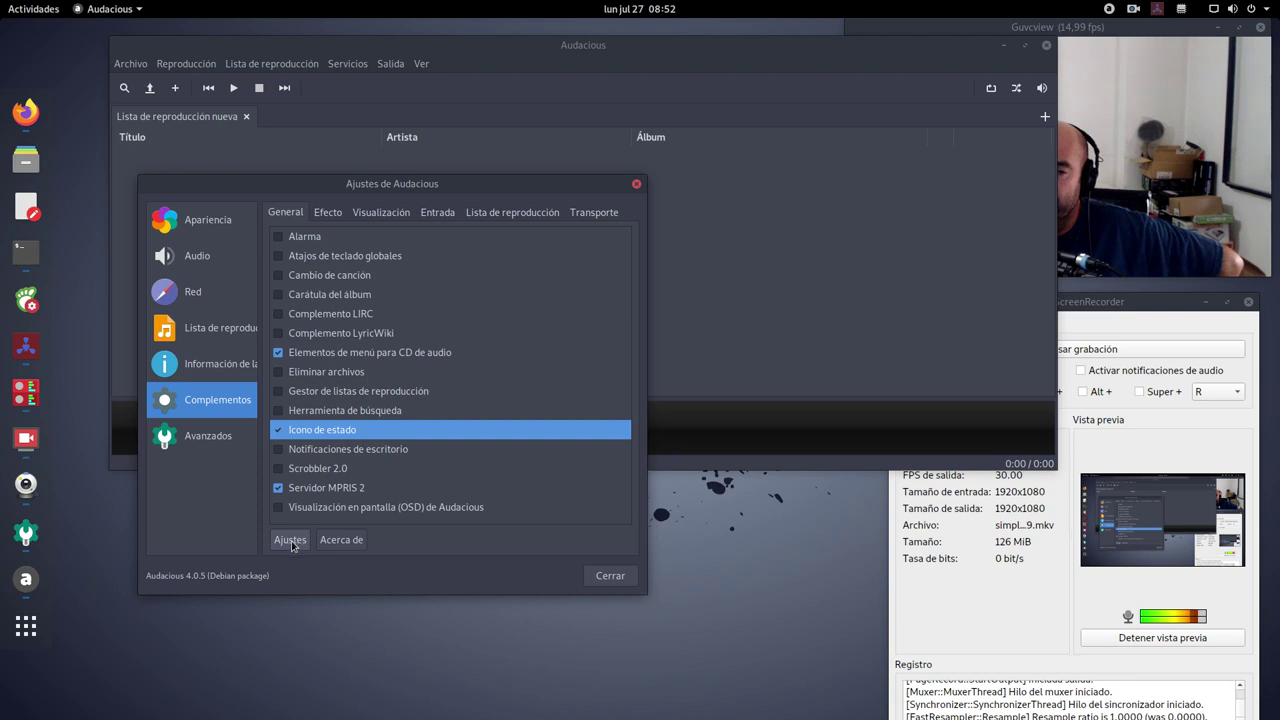
pyautogui.click(290, 544)
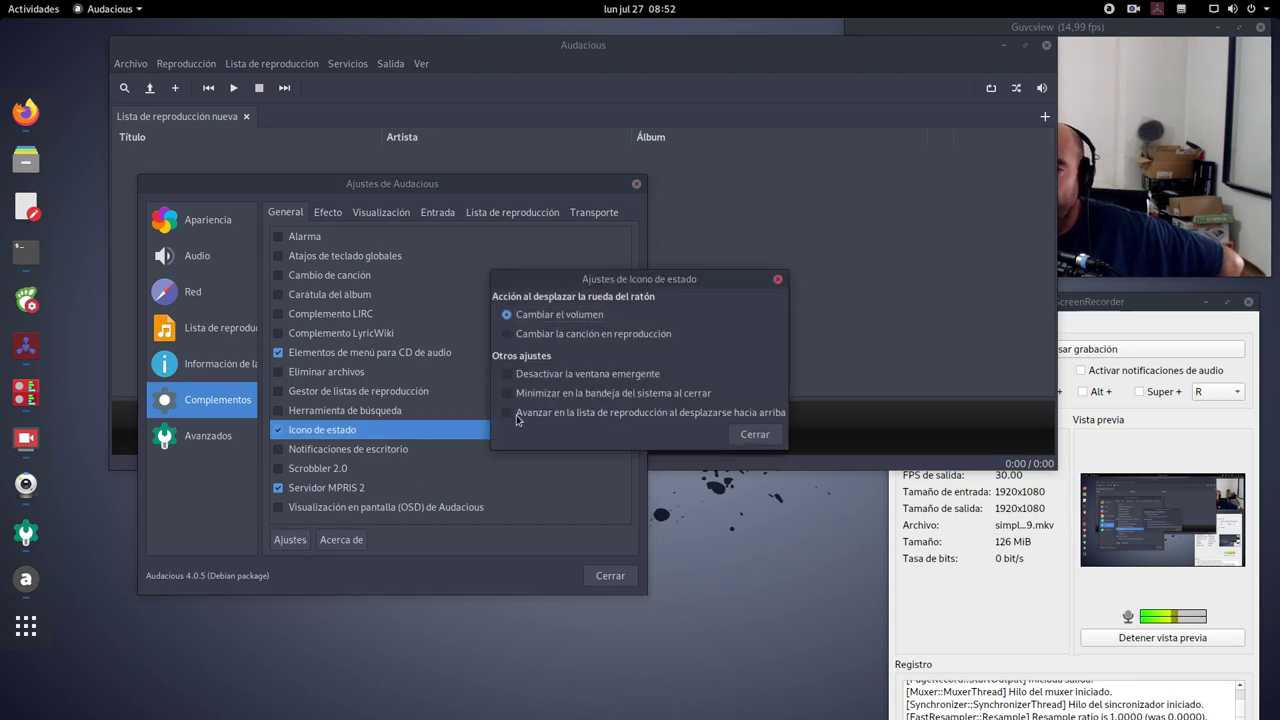
pyautogui.click(548, 396)
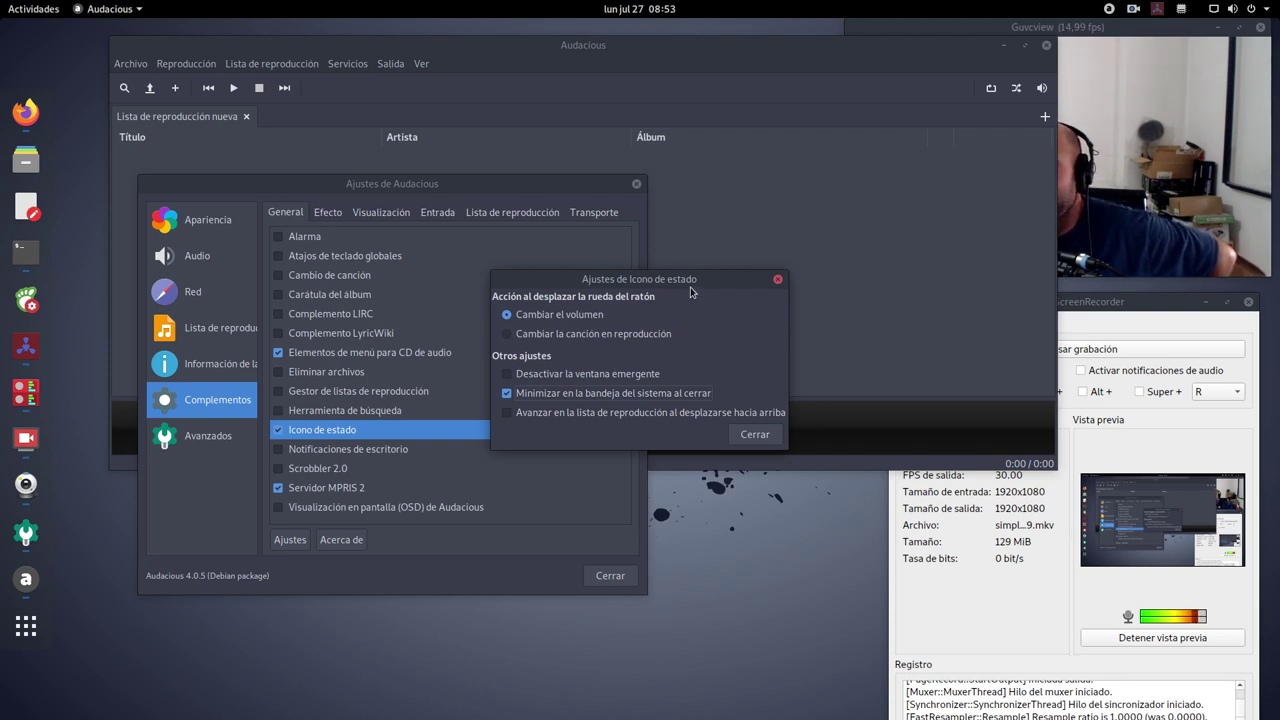
pyautogui.moveTo(688, 285); pyautogui.dragTo(621, 296)
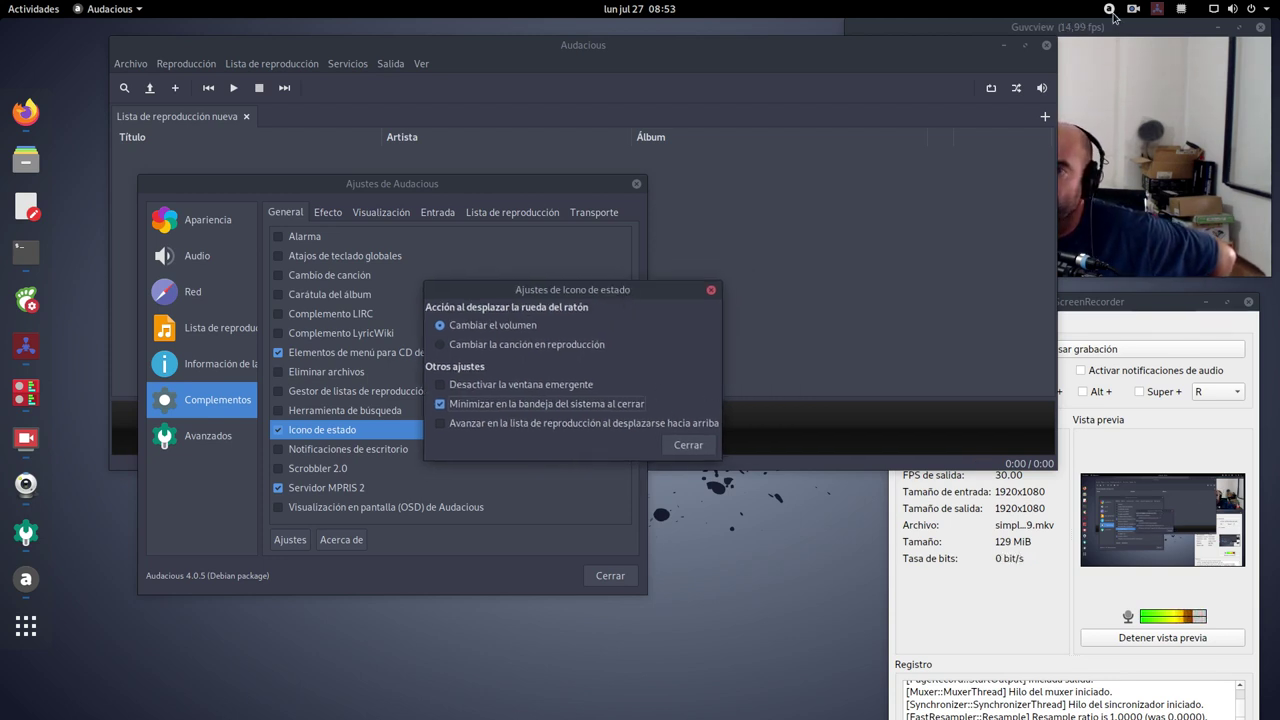
pyautogui.click(677, 446)
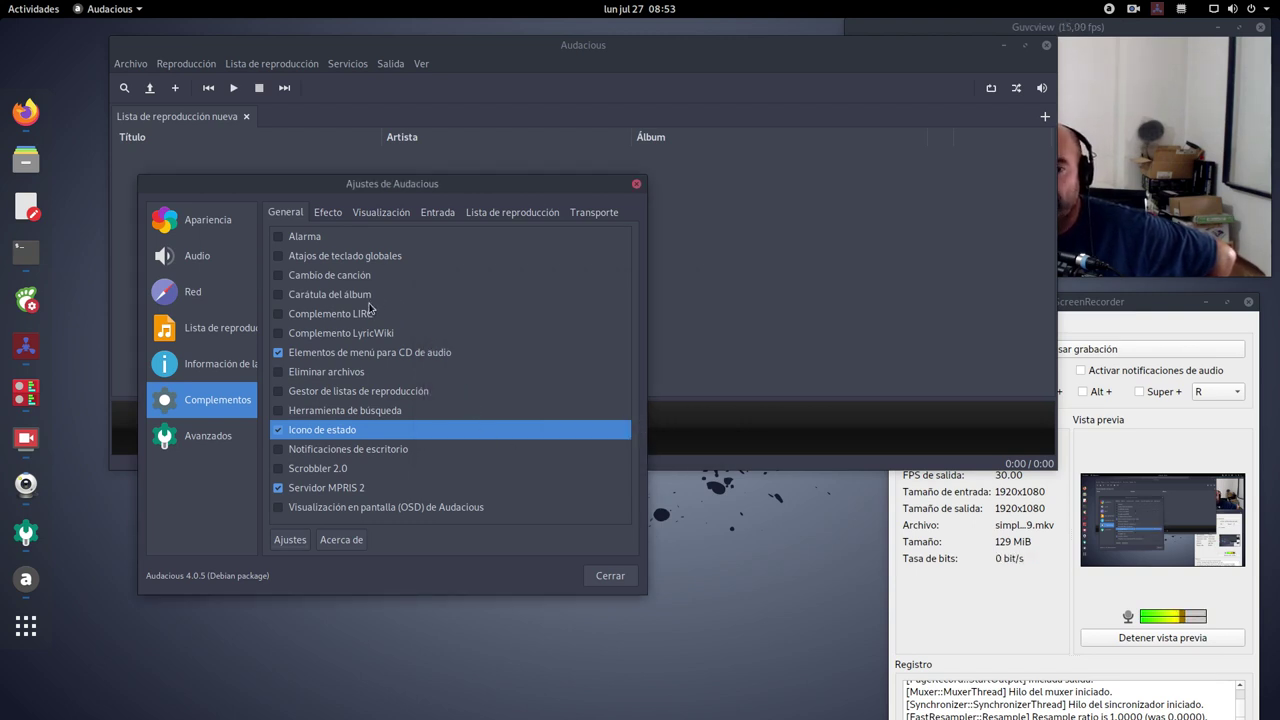
# Step: Enable the Notificaciones de escritorio plugin and check its settings, leaving the options as they are
pyautogui.click(377, 452)
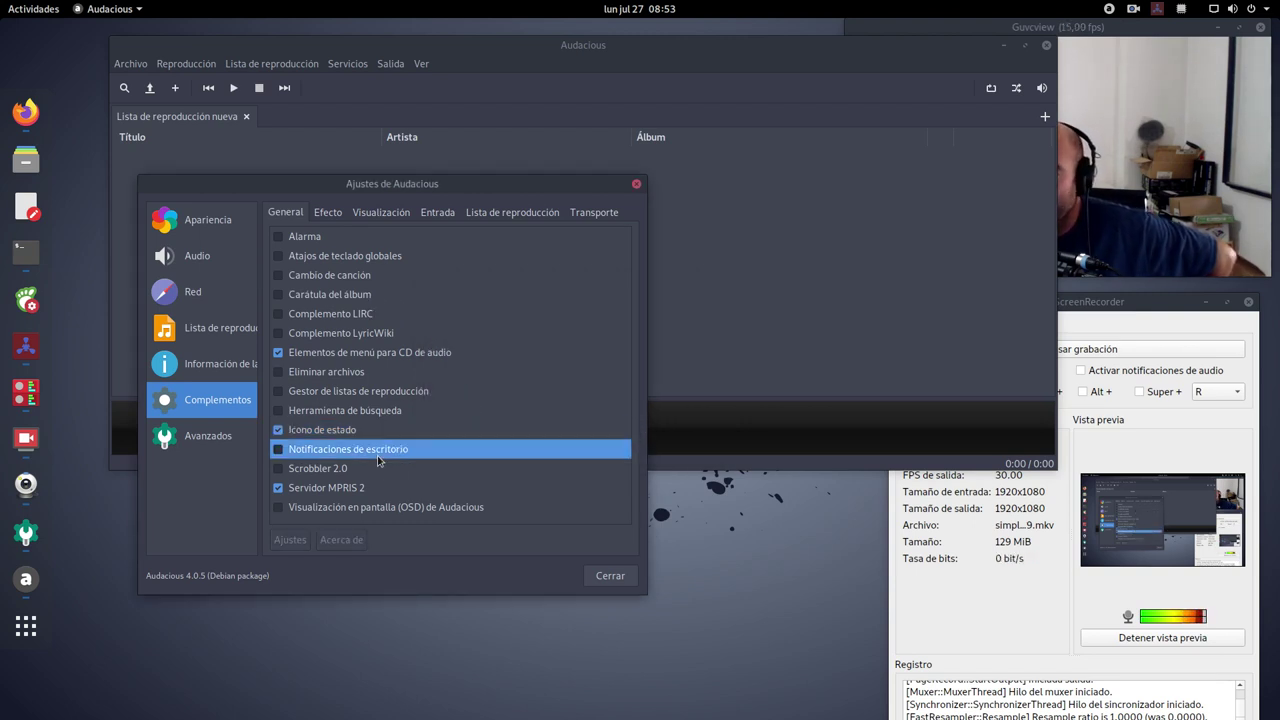
pyautogui.click(278, 449)
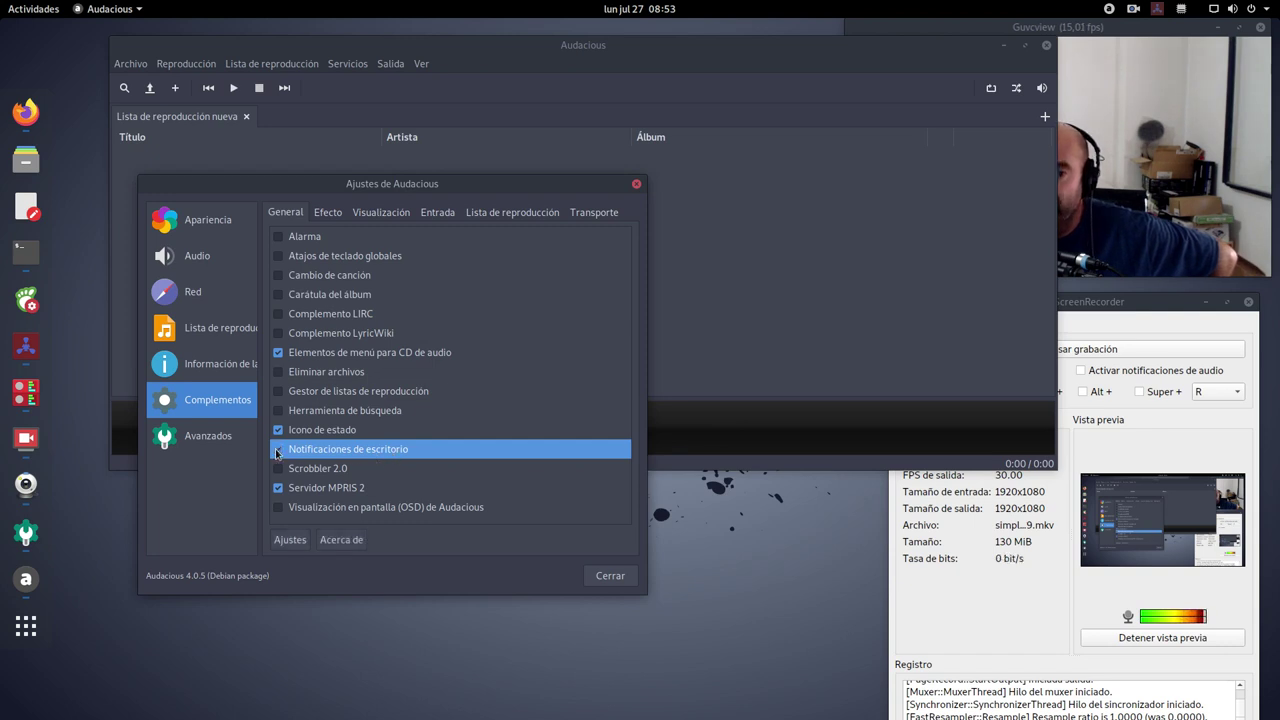
pyautogui.click(288, 539)
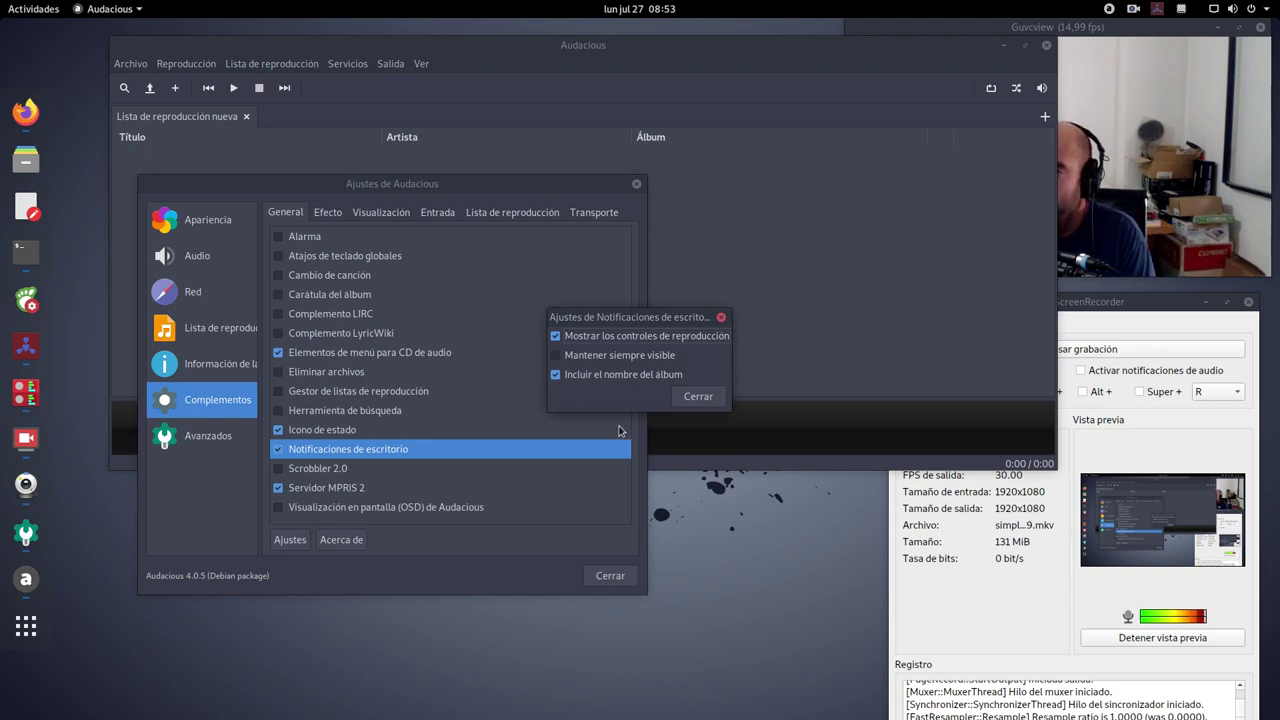
pyautogui.click(698, 396)
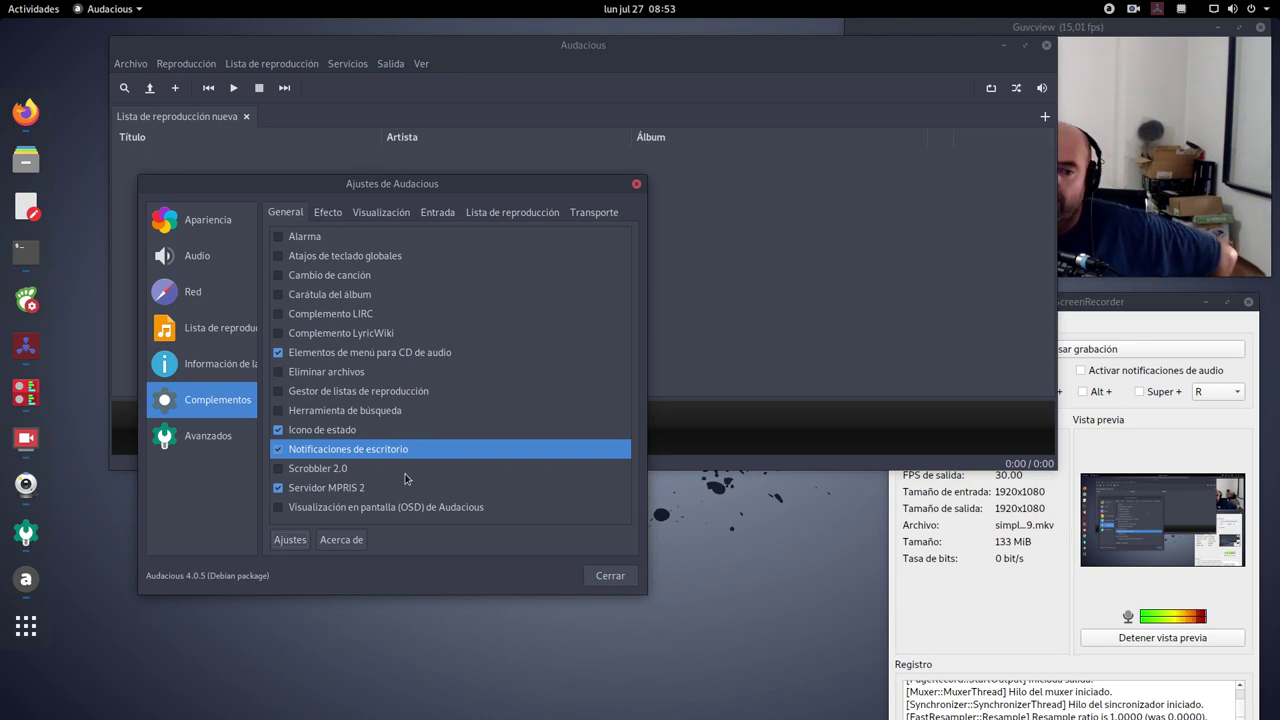
# Step: Enable the Convertidor de frecuencia de muestreo plugin among the Efecto plugins
pyautogui.click(334, 218)
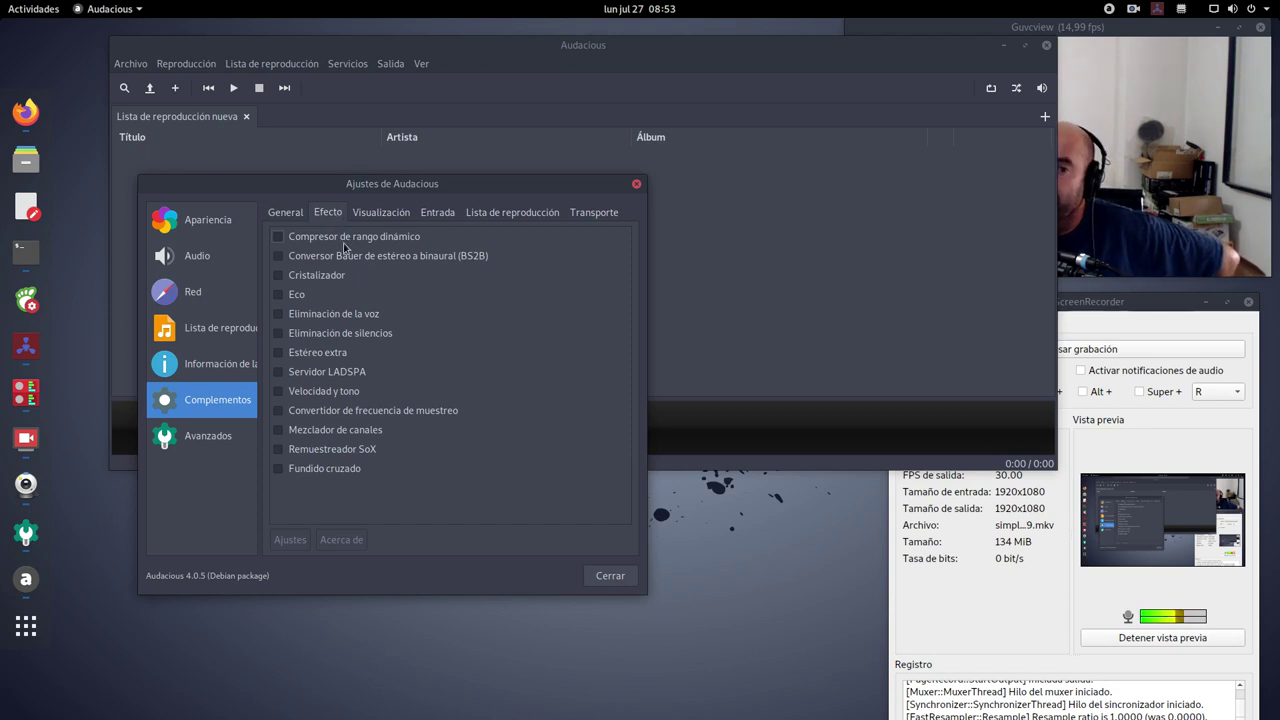
pyautogui.click(371, 414)
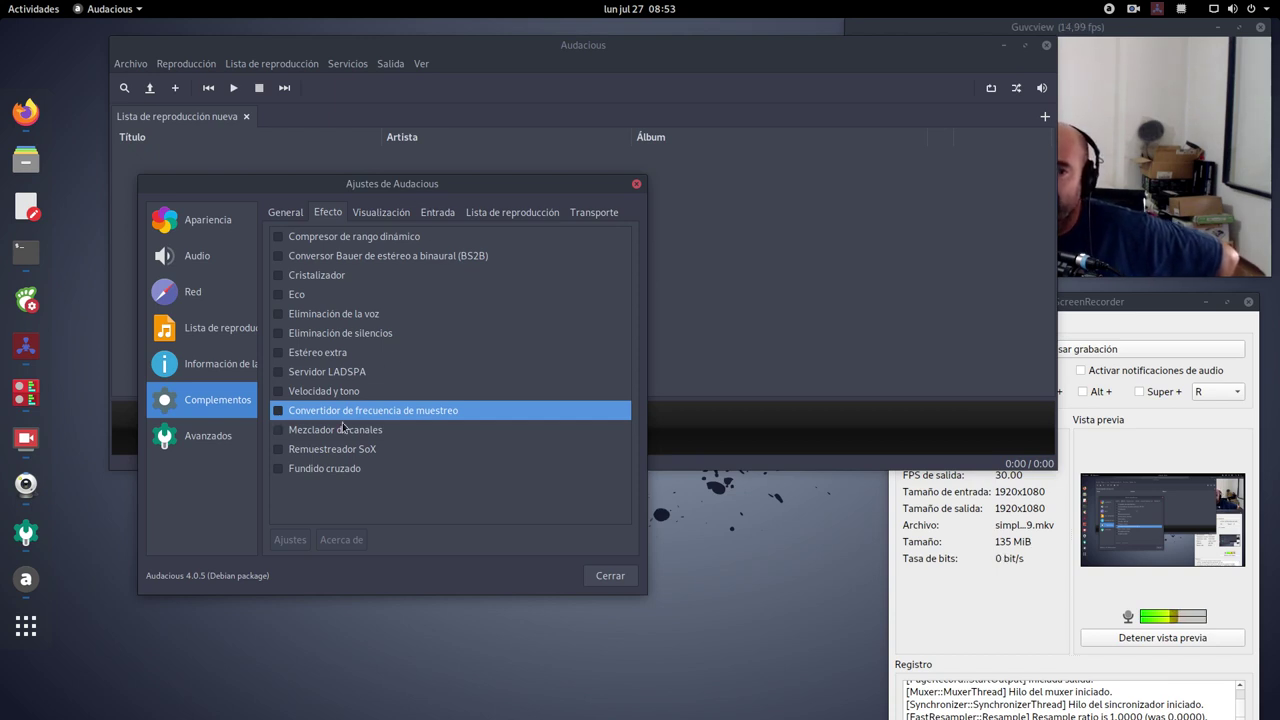
pyautogui.click(278, 412)
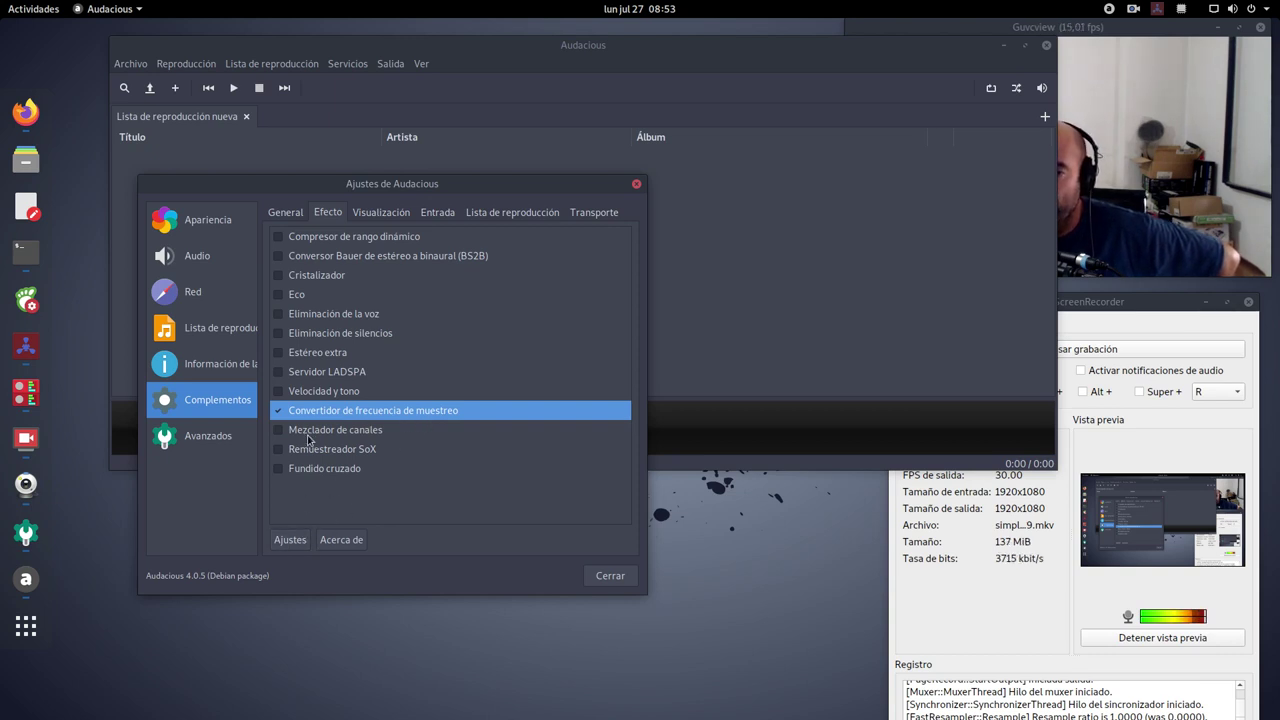
# Step: Set the sample rate converter's conversion frequency to 48000 Hz and close its settings
pyautogui.click(290, 539)
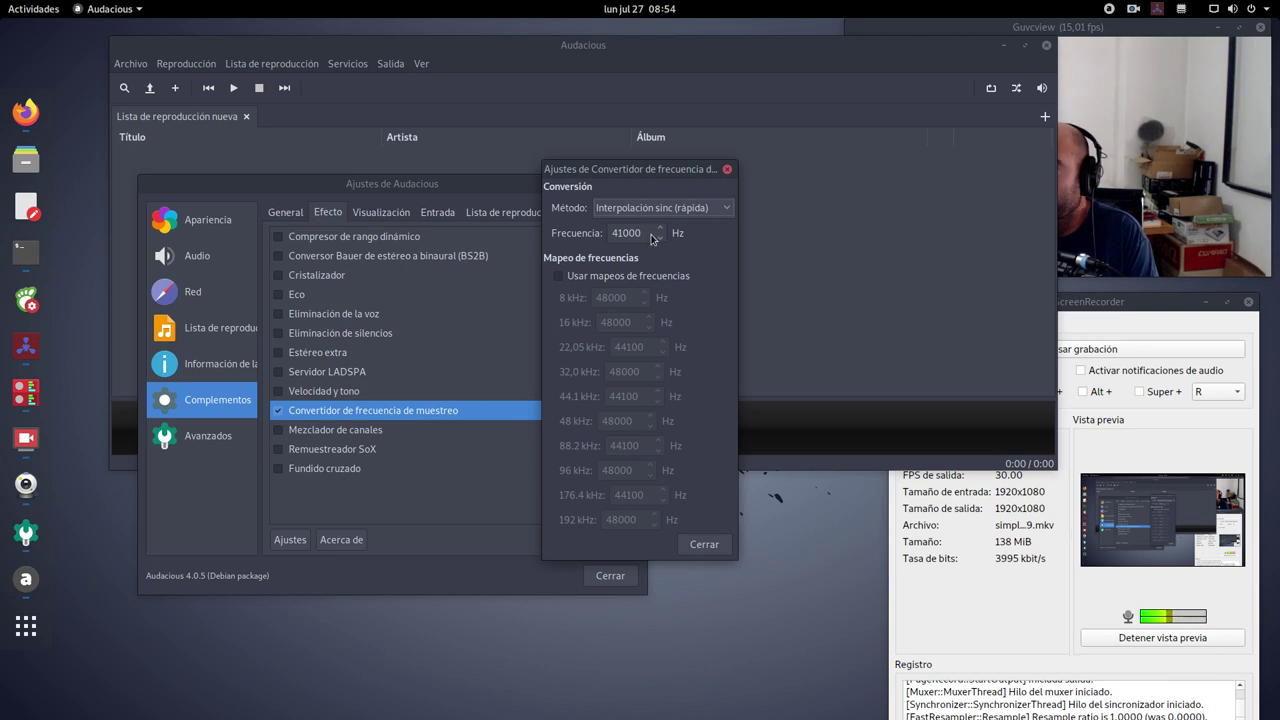
pyautogui.click(660, 229)
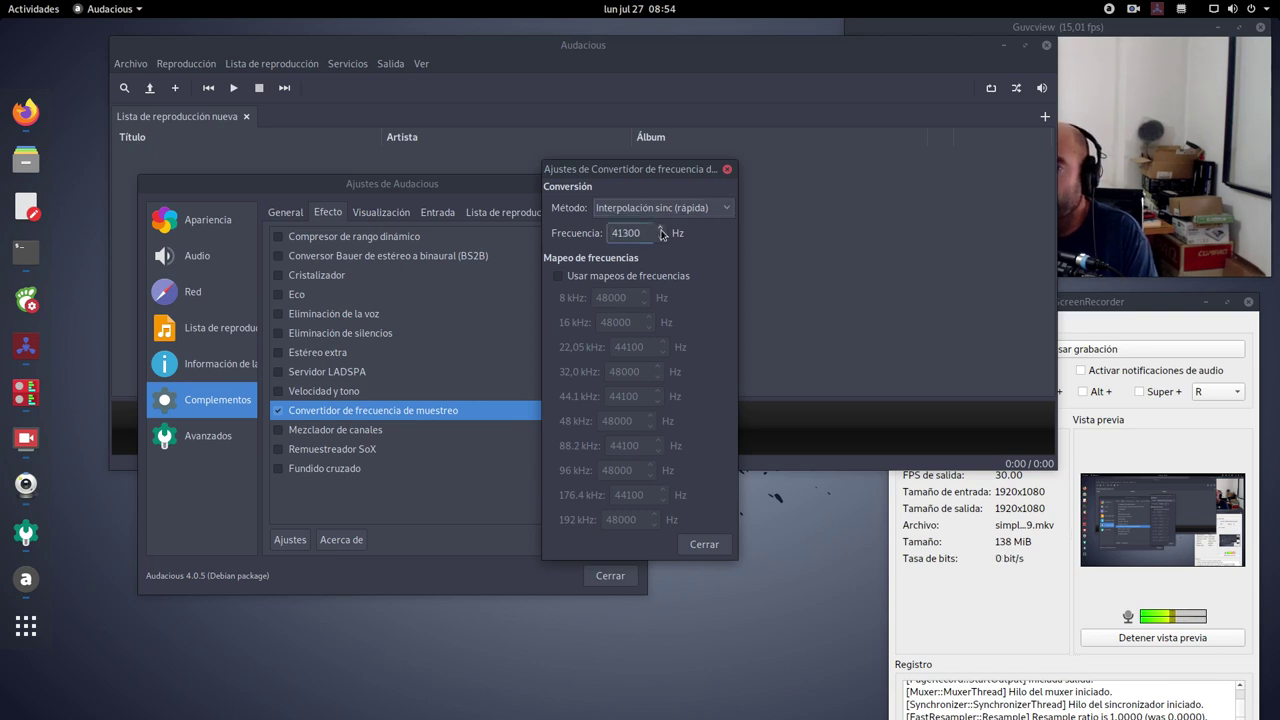
pyautogui.click(660, 232)
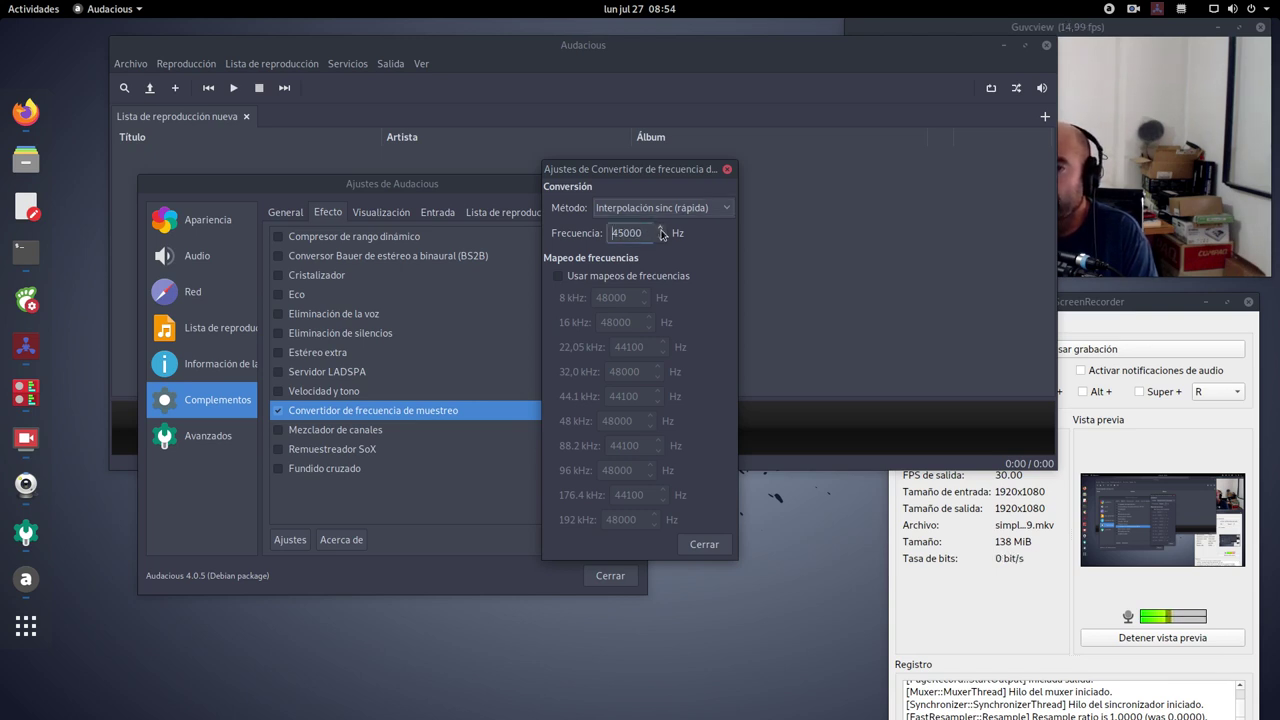
pyautogui.click(660, 232)
pyautogui.click(660, 232)
pyautogui.click(660, 240)
pyautogui.click(660, 240)
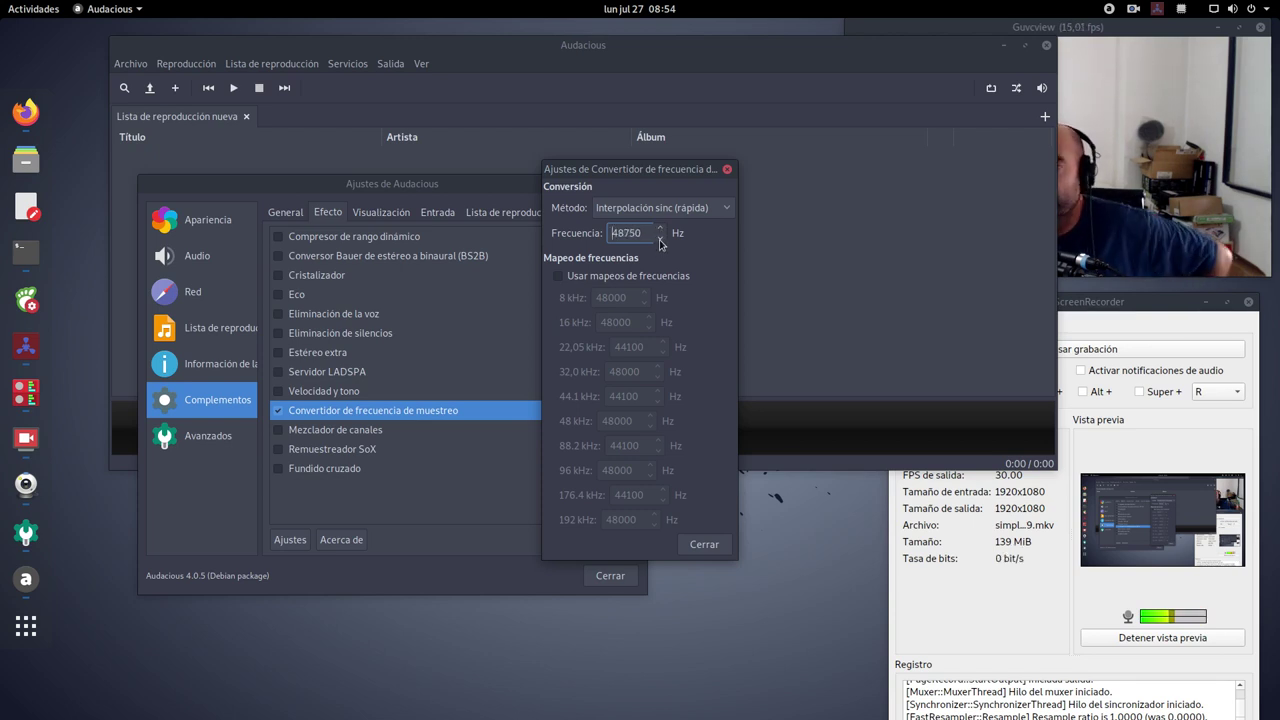
pyautogui.click(660, 240)
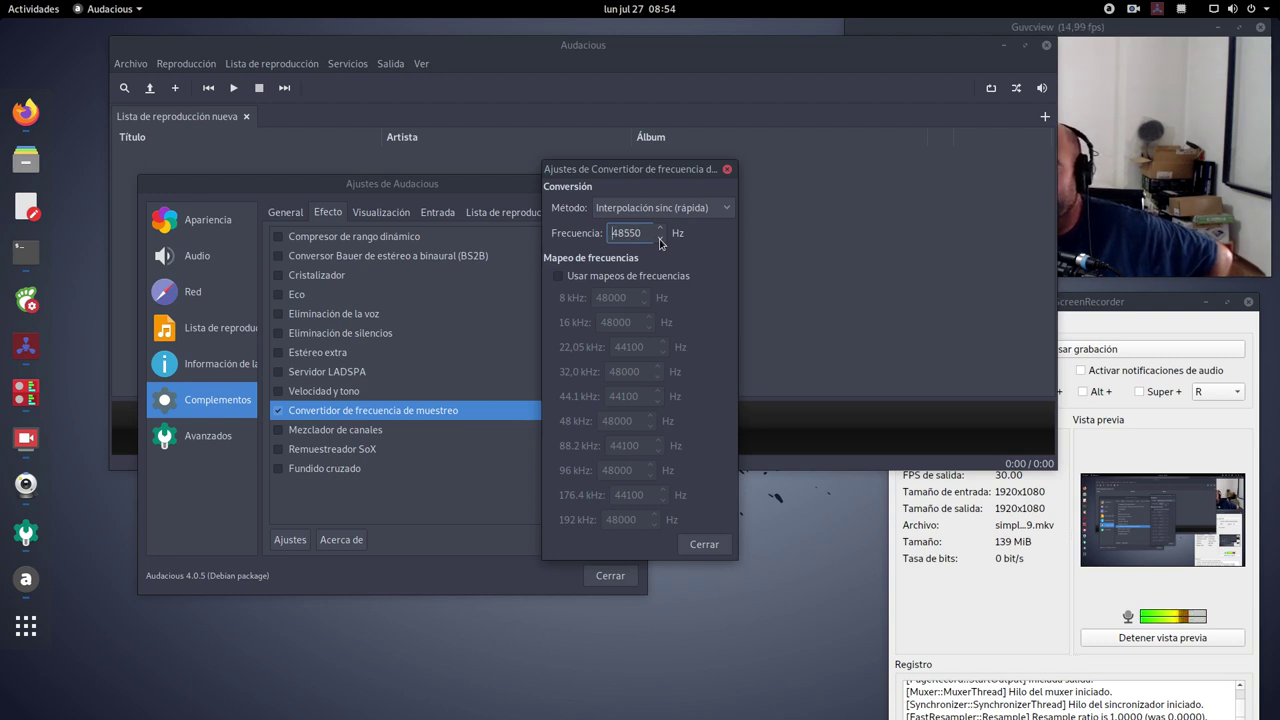
pyautogui.click(660, 240)
pyautogui.click(660, 240)
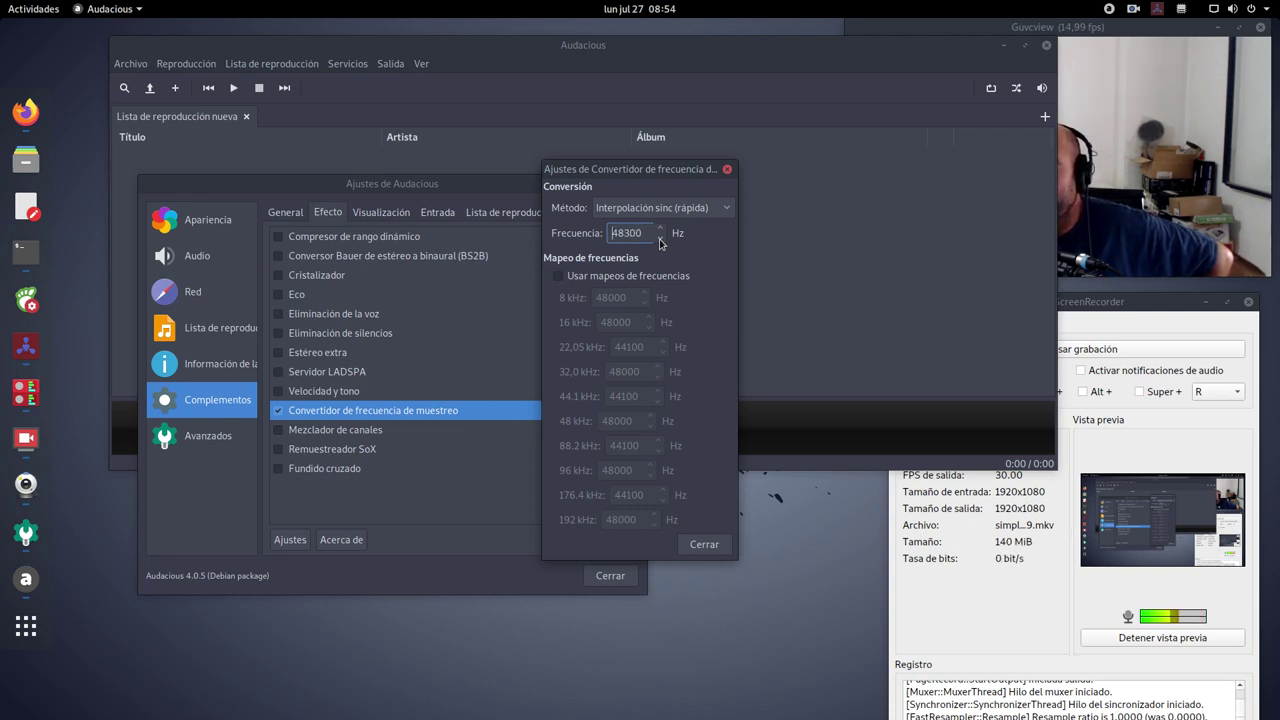
pyautogui.click(660, 240)
pyautogui.click(660, 240)
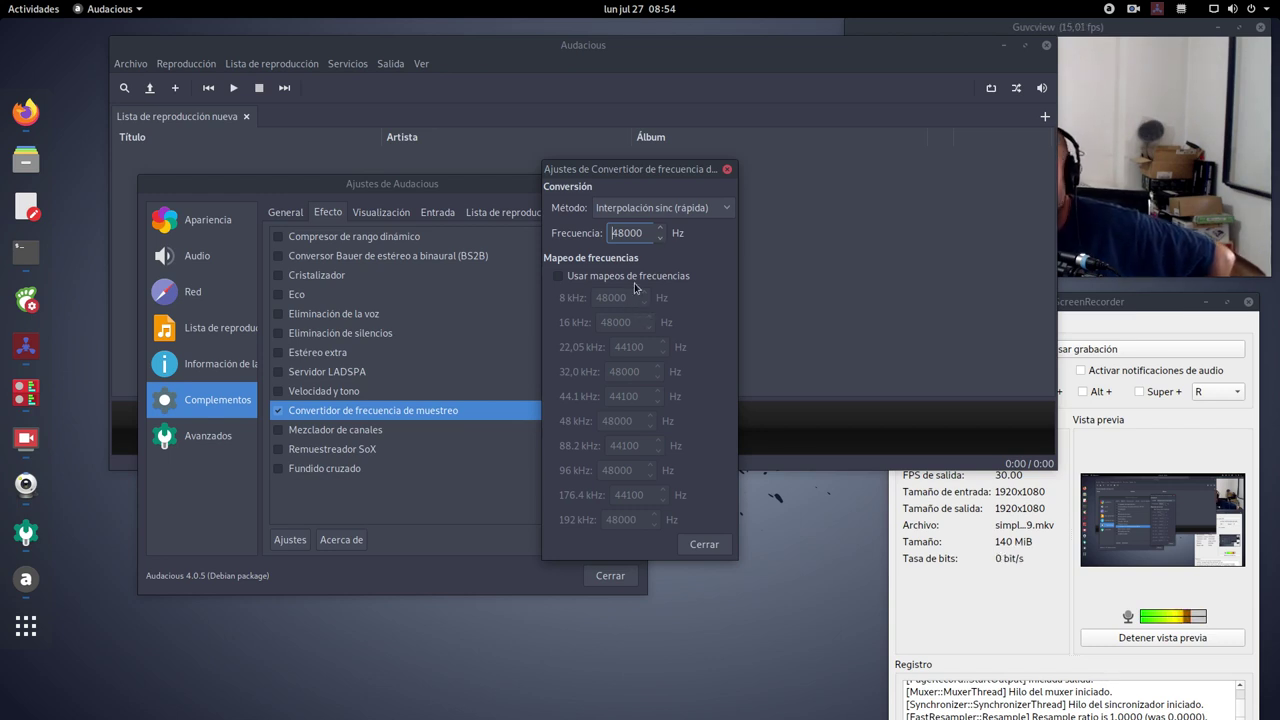
pyautogui.click(704, 544)
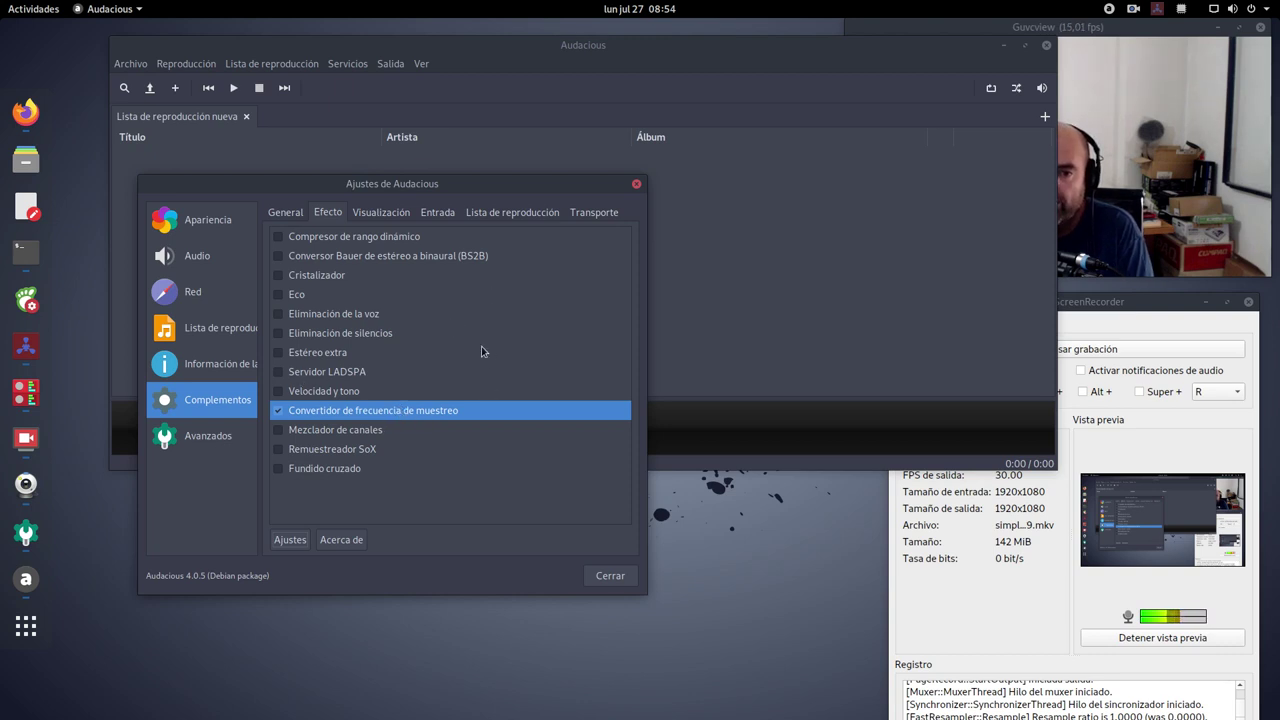
# Step: Look through the Visualización, Entrada, Lista de reproducción and Transporte plugin lists, returning to the General plugins
pyautogui.click(396, 219)
pyautogui.click(436, 216)
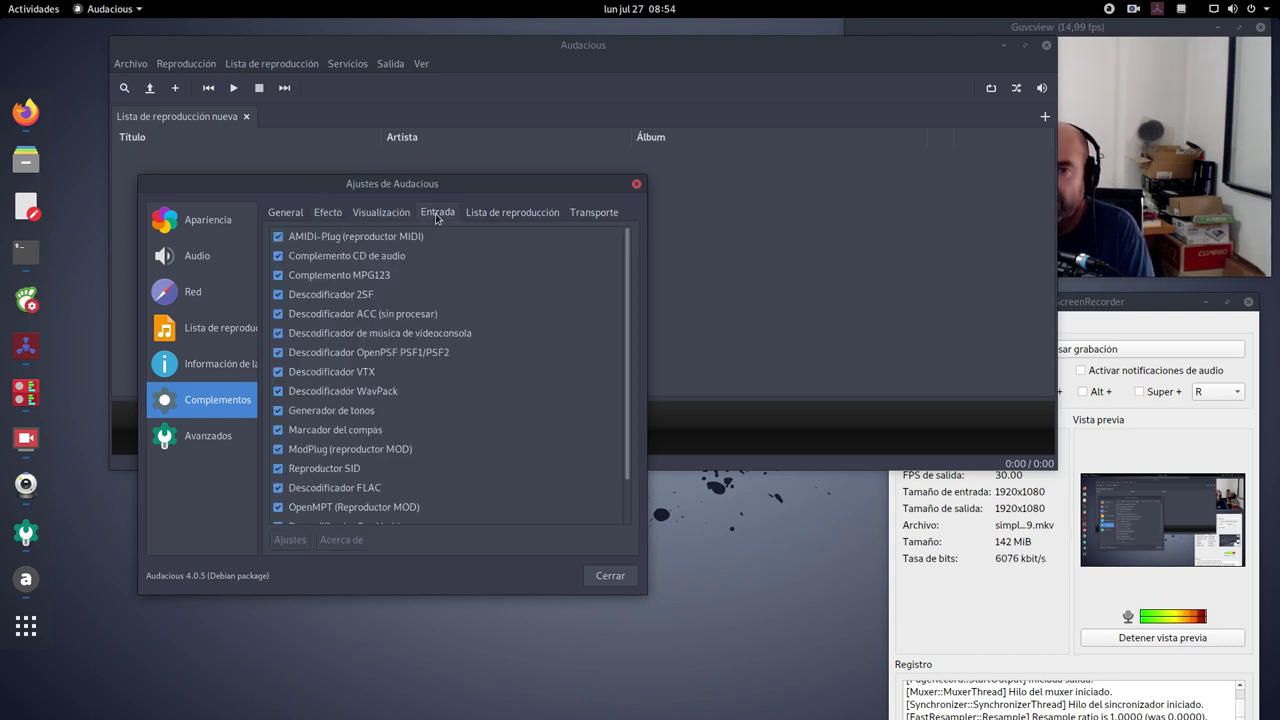
pyautogui.click(495, 217)
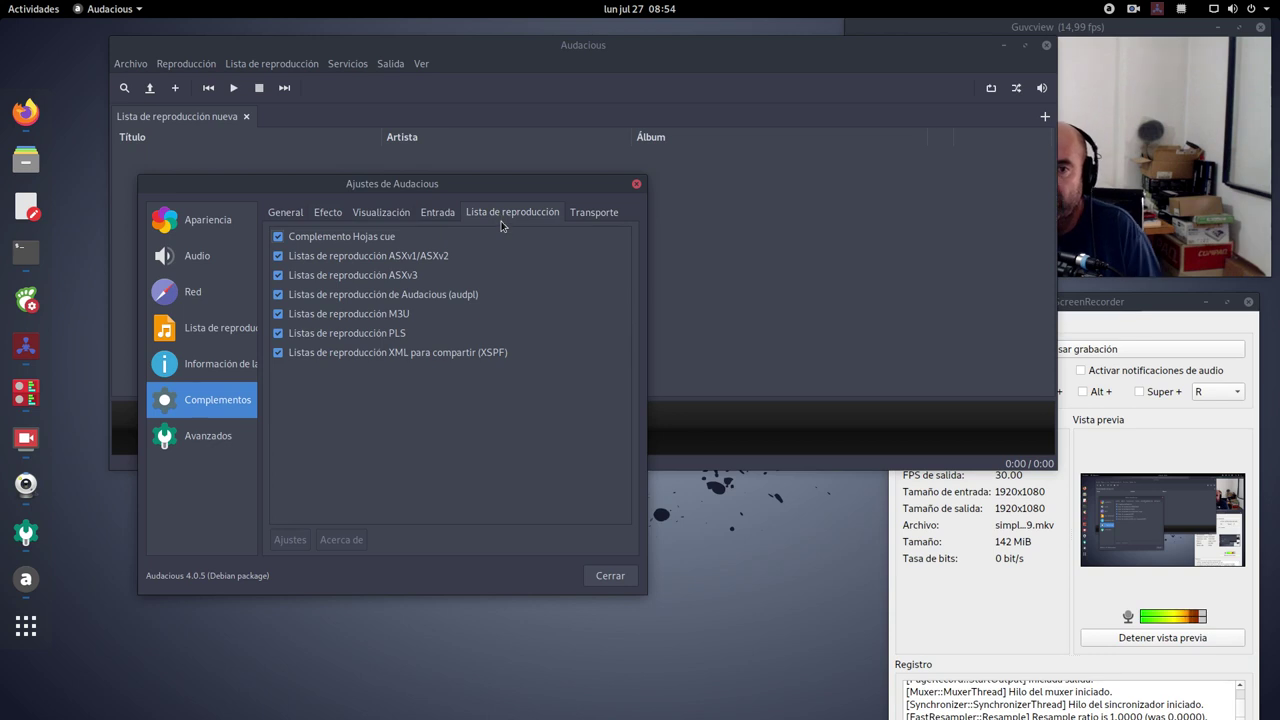
pyautogui.click(583, 213)
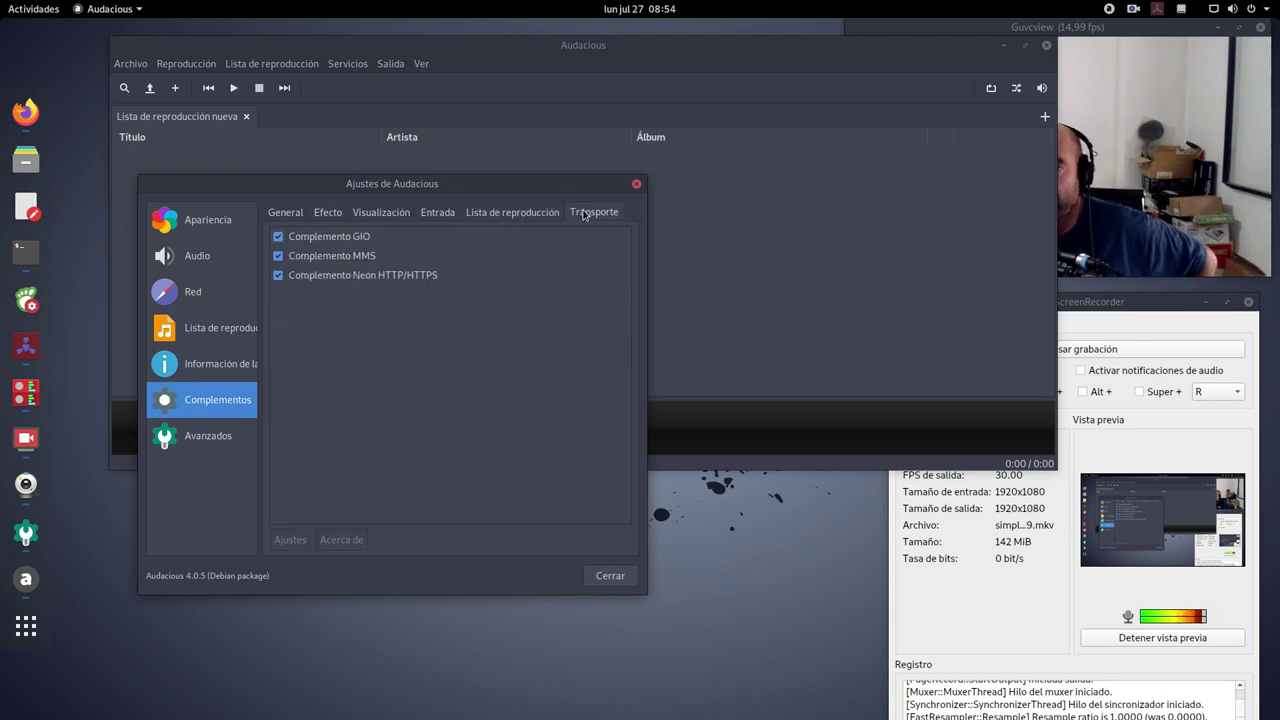
pyautogui.click(376, 218)
pyautogui.click(327, 213)
pyautogui.click(285, 213)
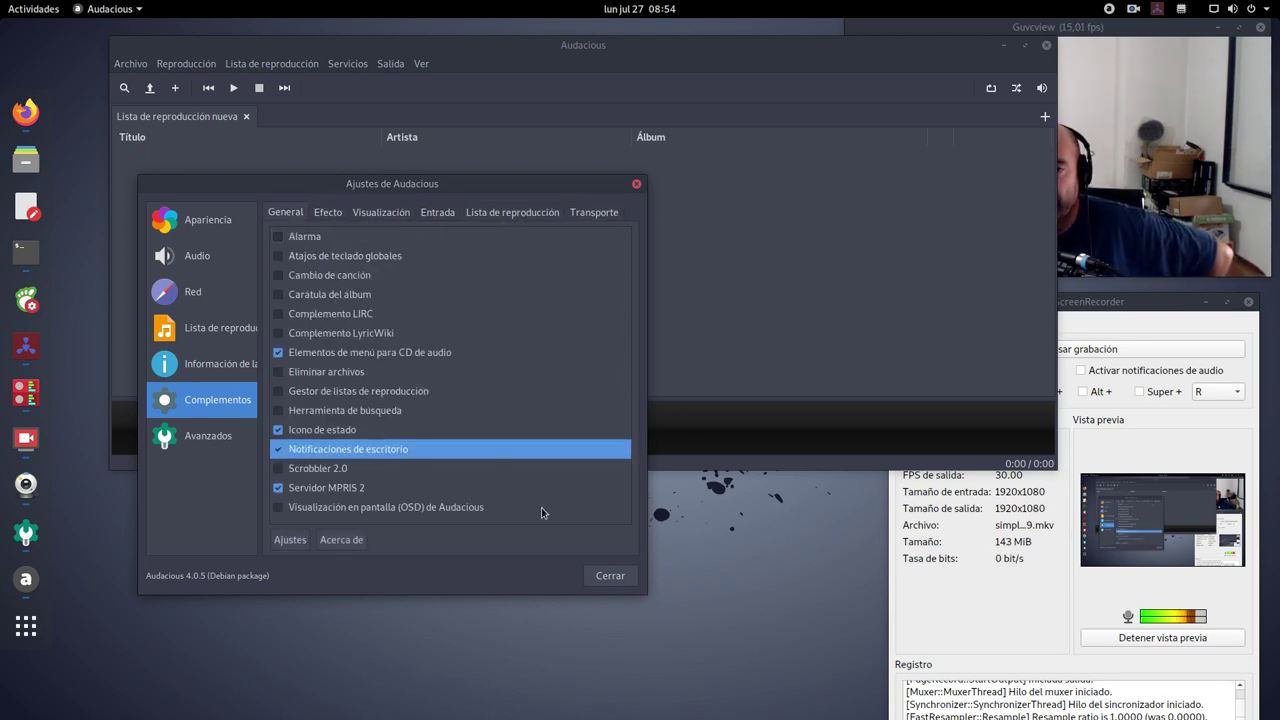
# Step: Close the Audacious settings, then shrink and reposition the player window so it clears the webcam and recorder windows
pyautogui.click(613, 580)
pyautogui.moveTo(751, 40); pyautogui.dragTo(733, 88)
pyautogui.moveTo(1037, 514); pyautogui.dragTo(881, 481)
pyautogui.moveTo(517, 98); pyautogui.dragTo(497, 67)
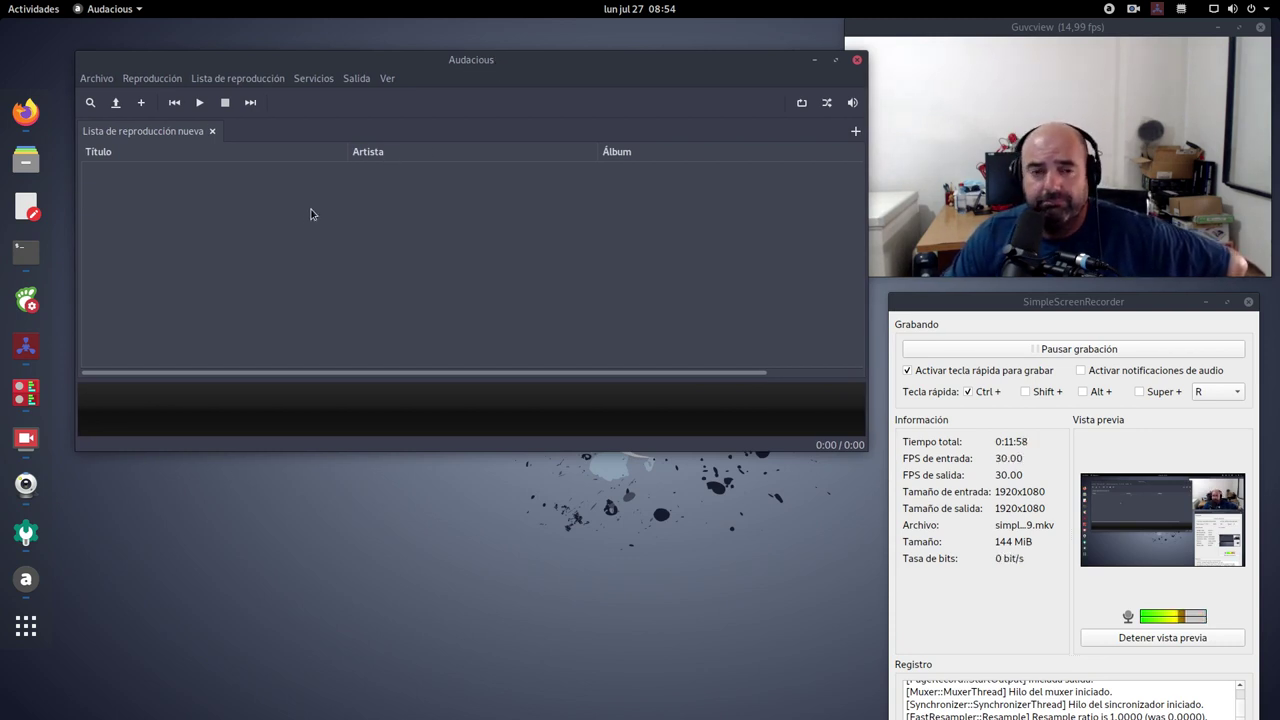
pyautogui.click(95, 78)
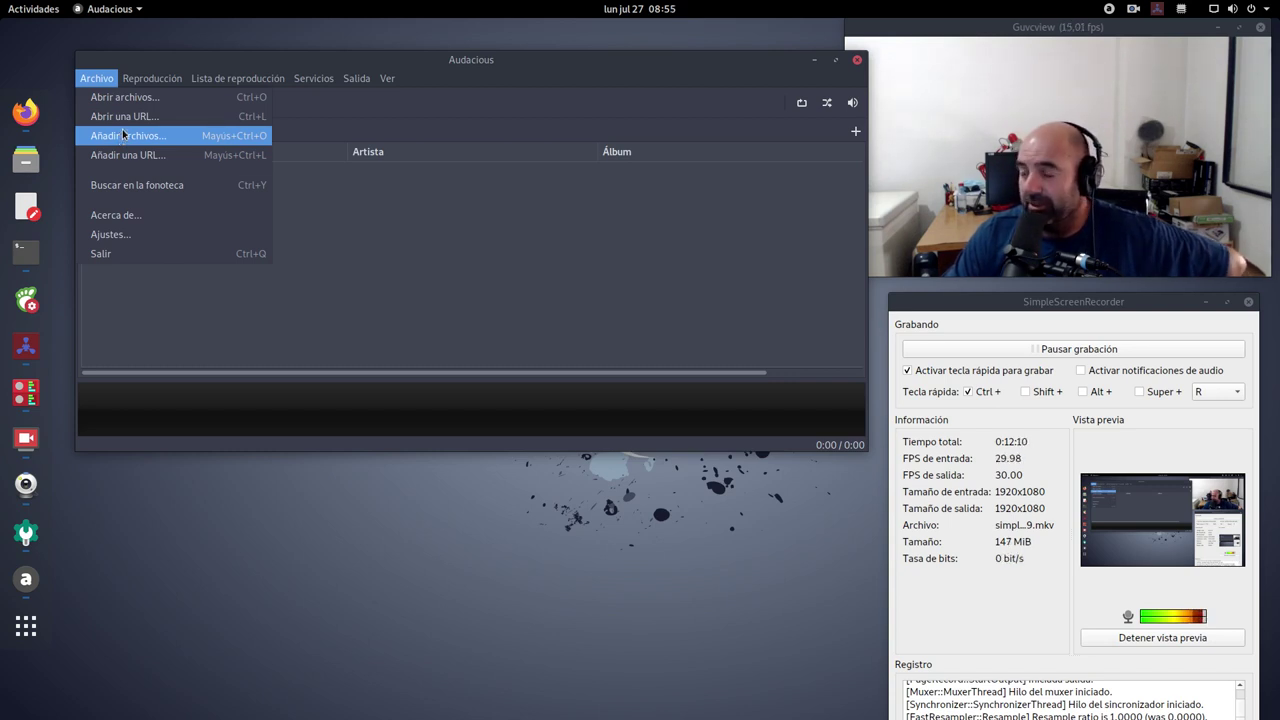
pyautogui.click(152, 78)
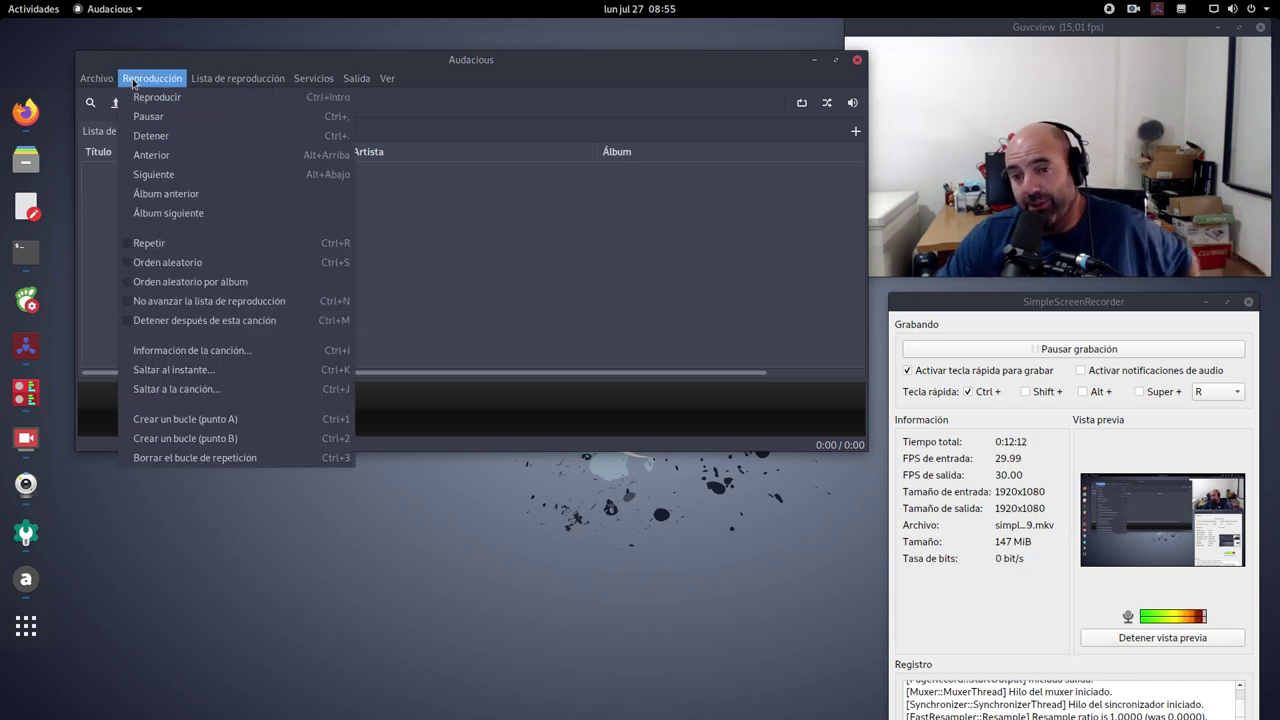
pyautogui.click(500, 275)
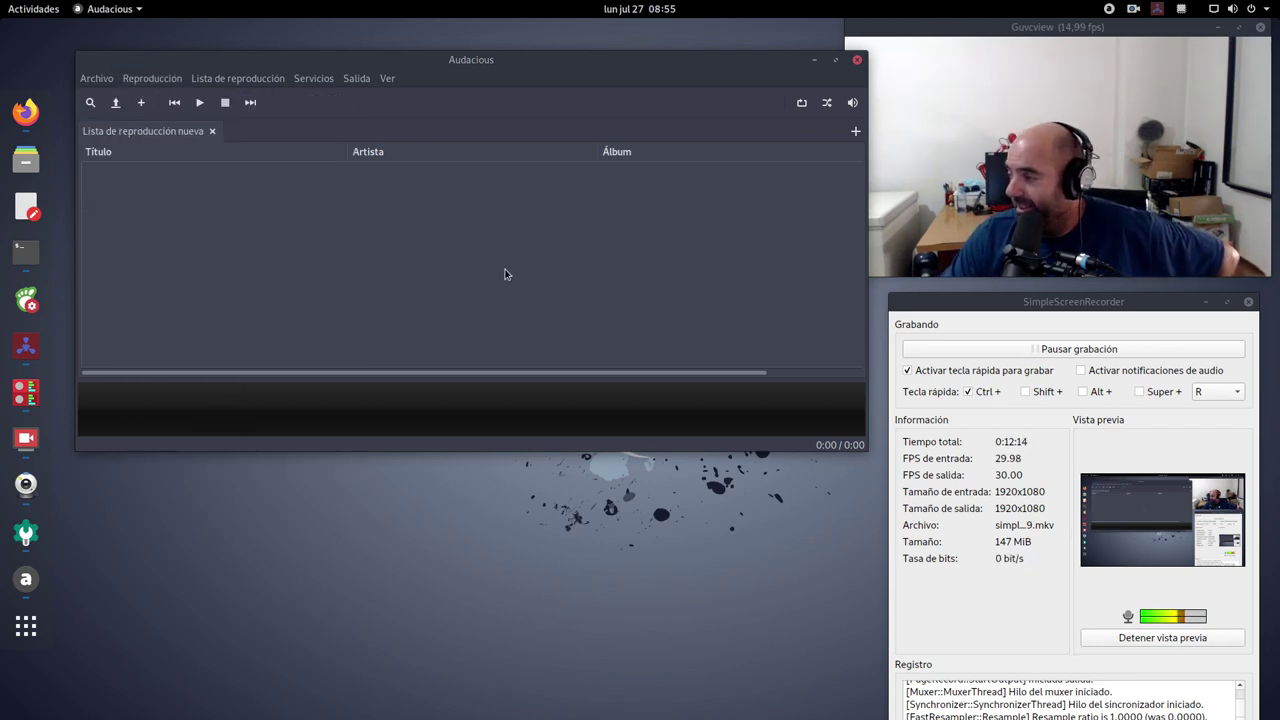
# Step: Add the Inari Album folder from the home directory's Música folder to the playlist
pyautogui.click(96, 78)
pyautogui.click(126, 135)
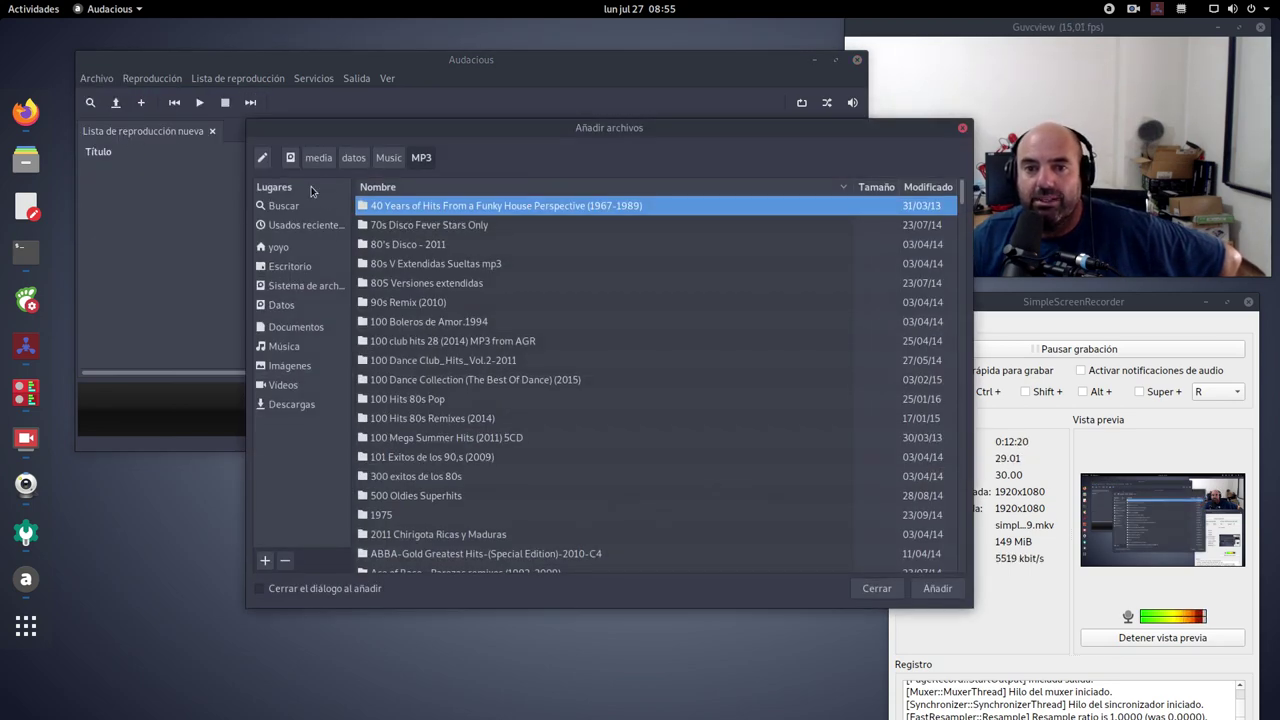
pyautogui.click(284, 246)
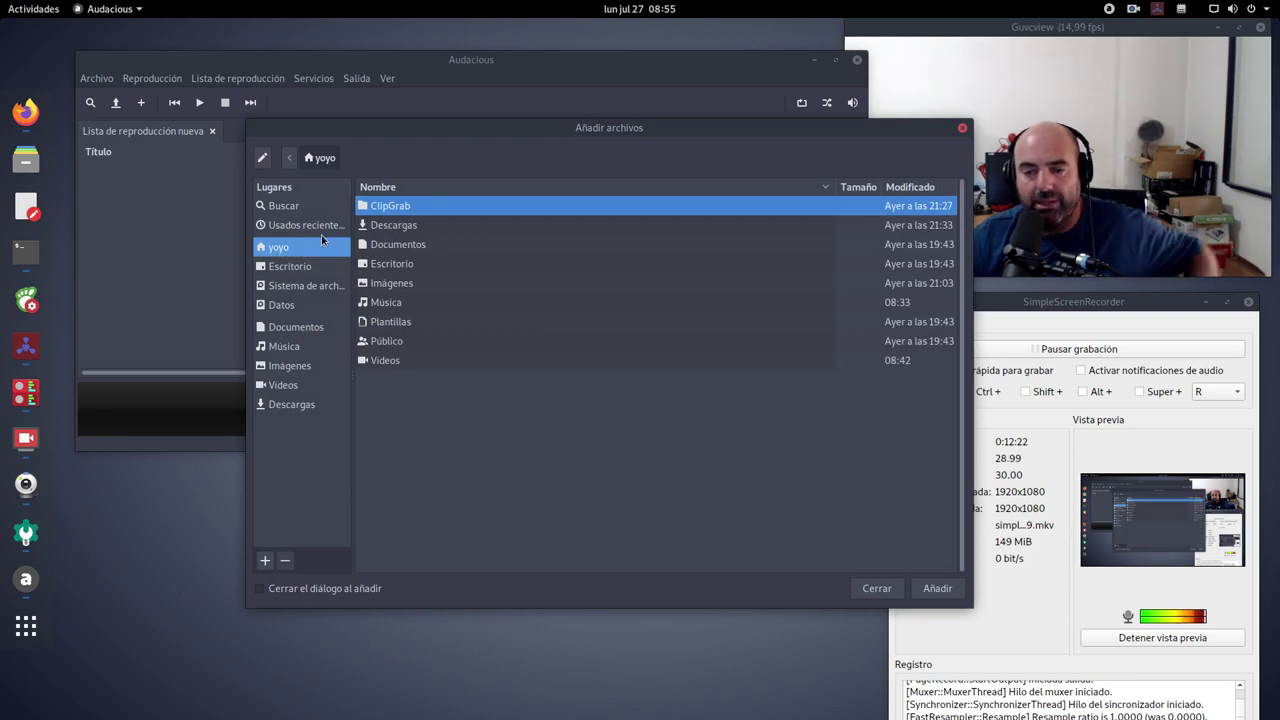
pyautogui.doubleClick(386, 302)
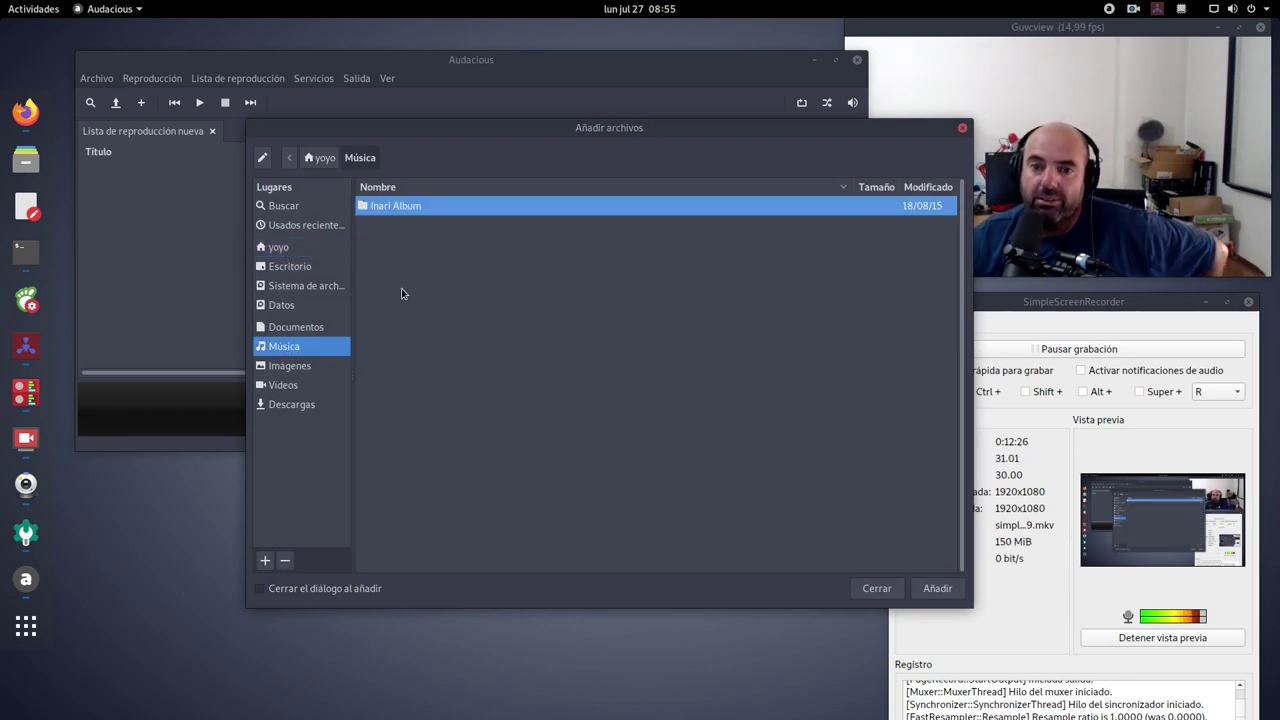
pyautogui.click(924, 587)
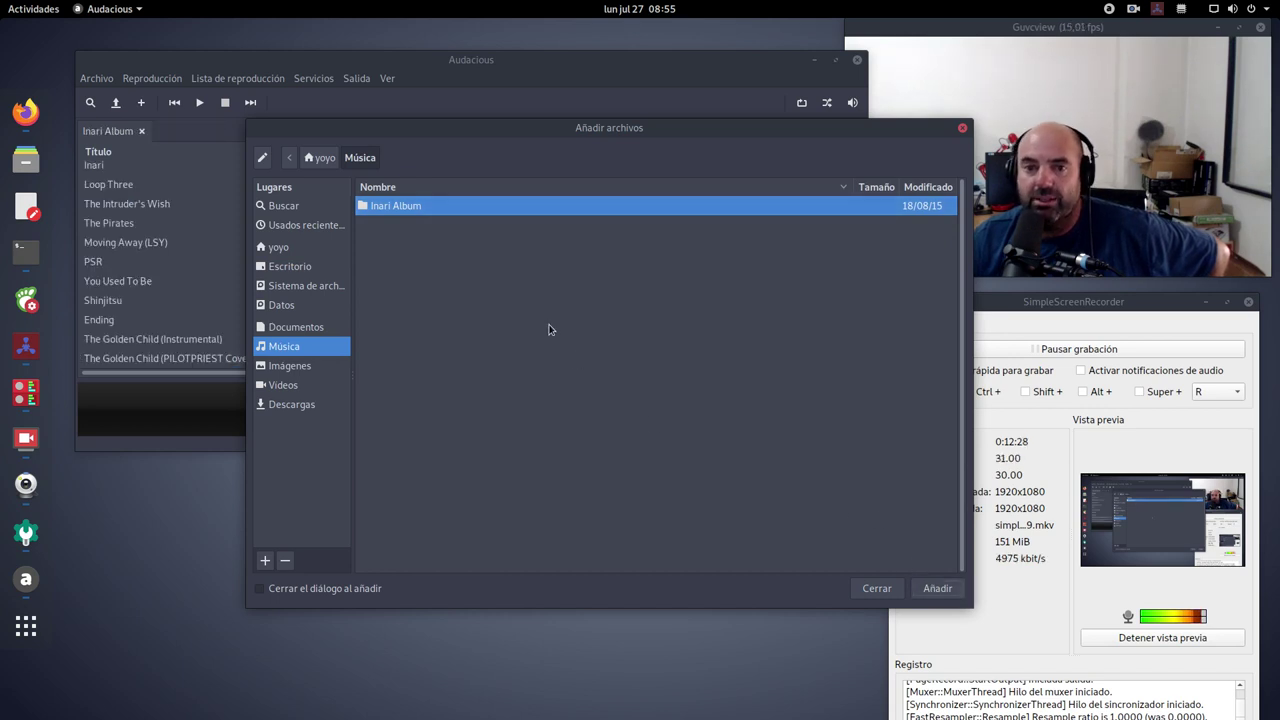
# Step: Close the file-adding dialog, play The Pirates from the playlist, move the player lower, and skip to the following track
pyautogui.click(880, 587)
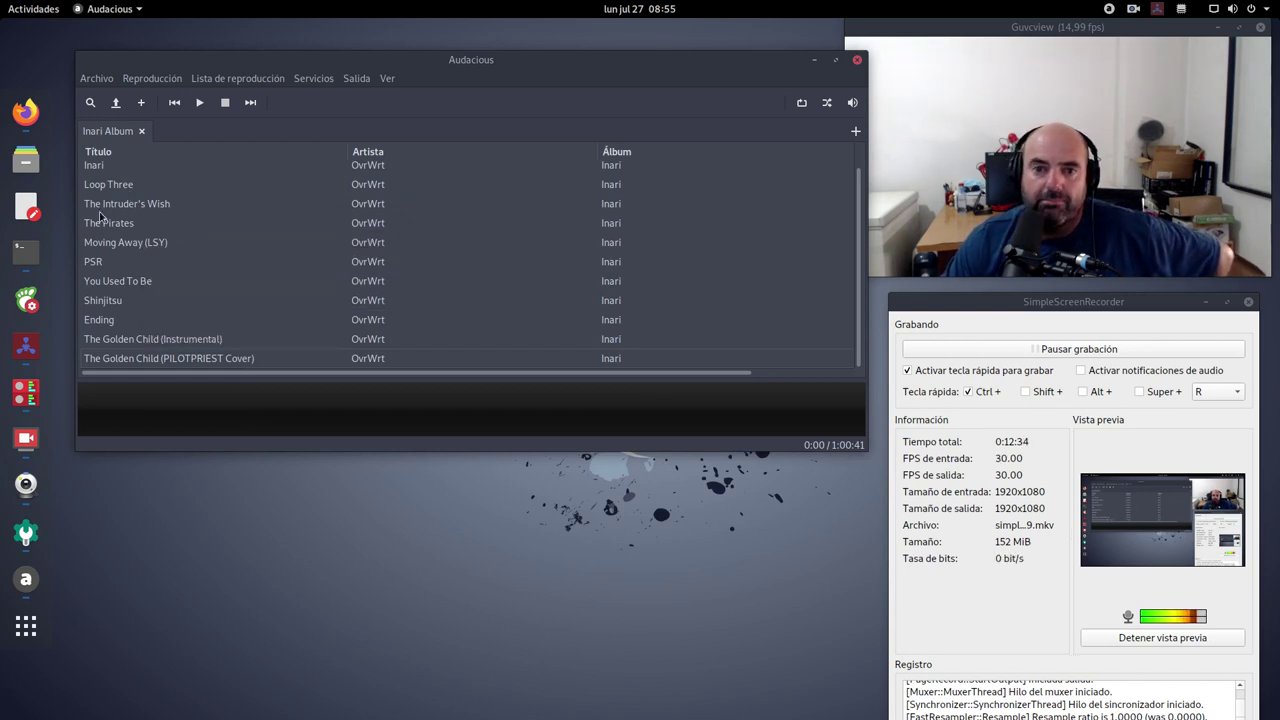
pyautogui.doubleClick(128, 228)
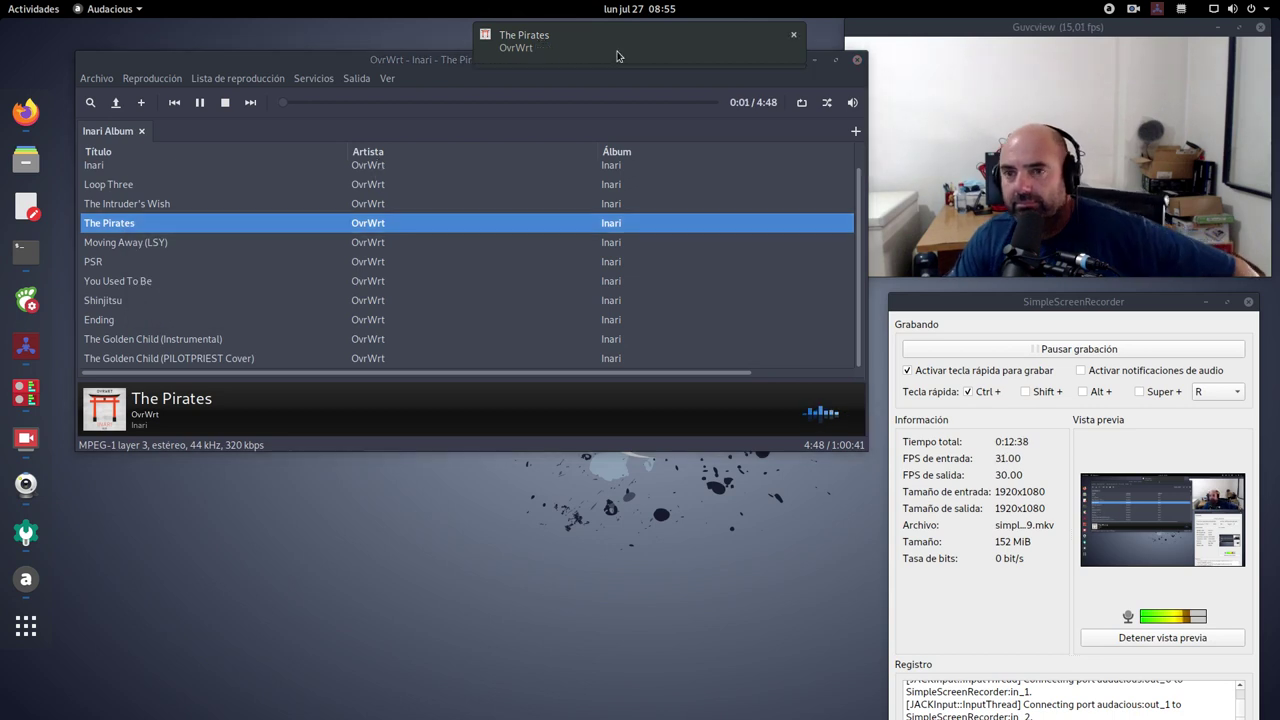
pyautogui.moveTo(455, 66); pyautogui.dragTo(492, 148)
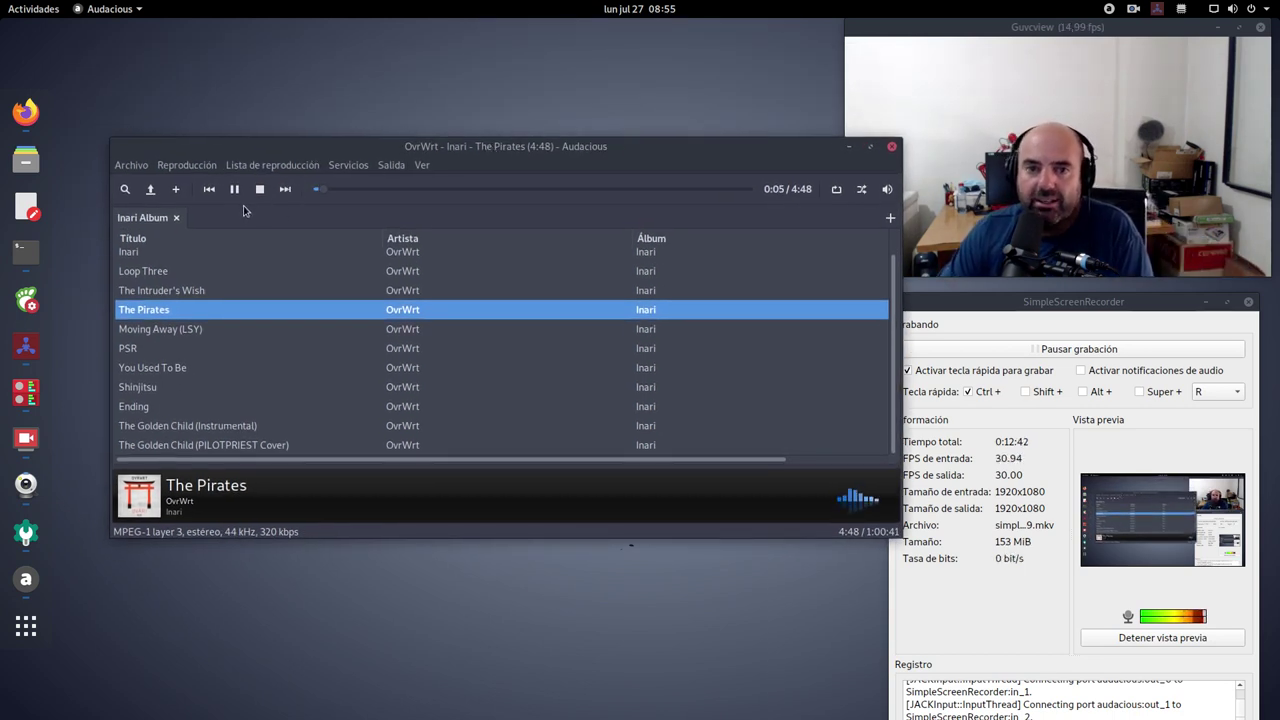
pyautogui.click(285, 189)
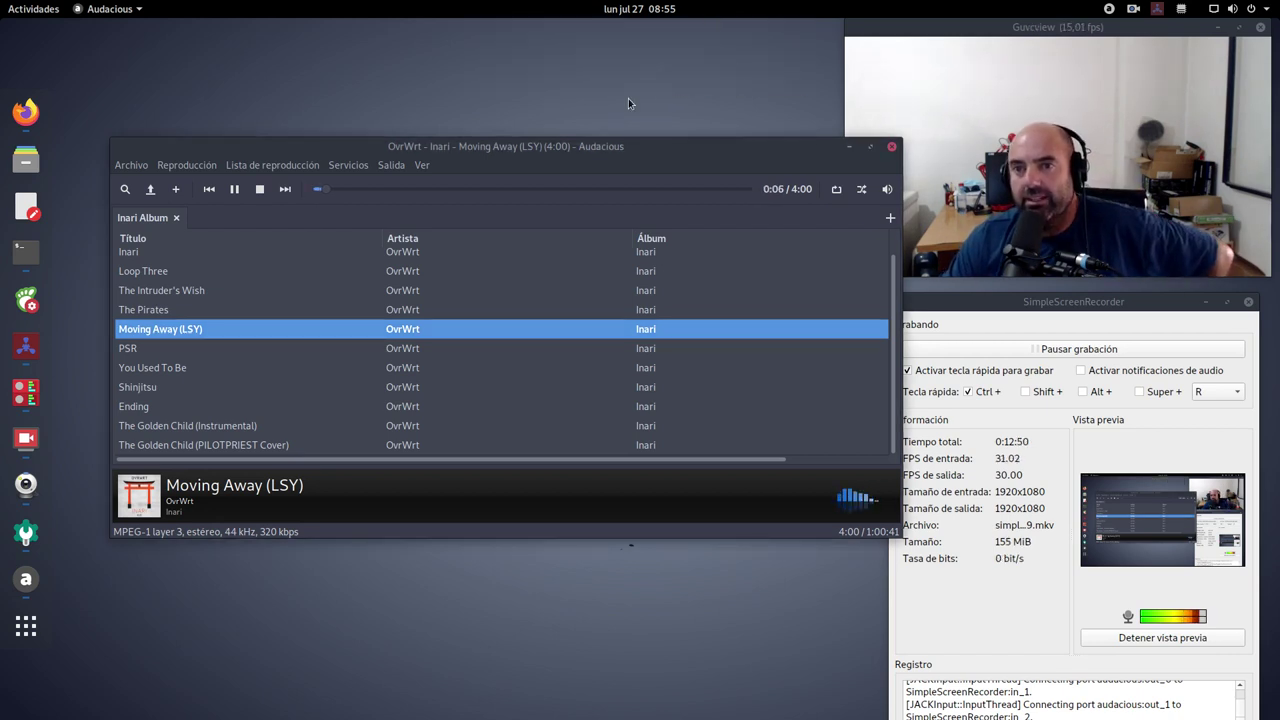
# Step: Play the track Inari, stop playback, and move the player window back up clear of the recorder window
pyautogui.doubleClick(140, 256)
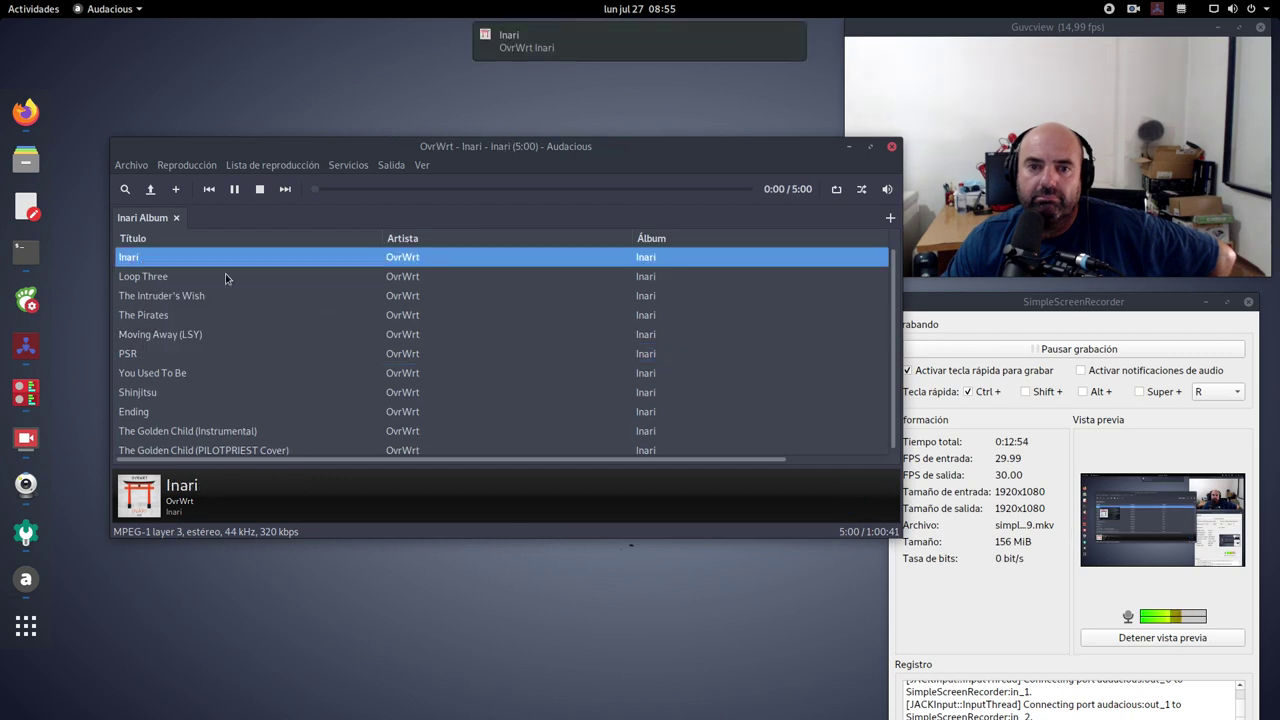
pyautogui.click(259, 189)
pyautogui.moveTo(515, 150); pyautogui.dragTo(473, 97)
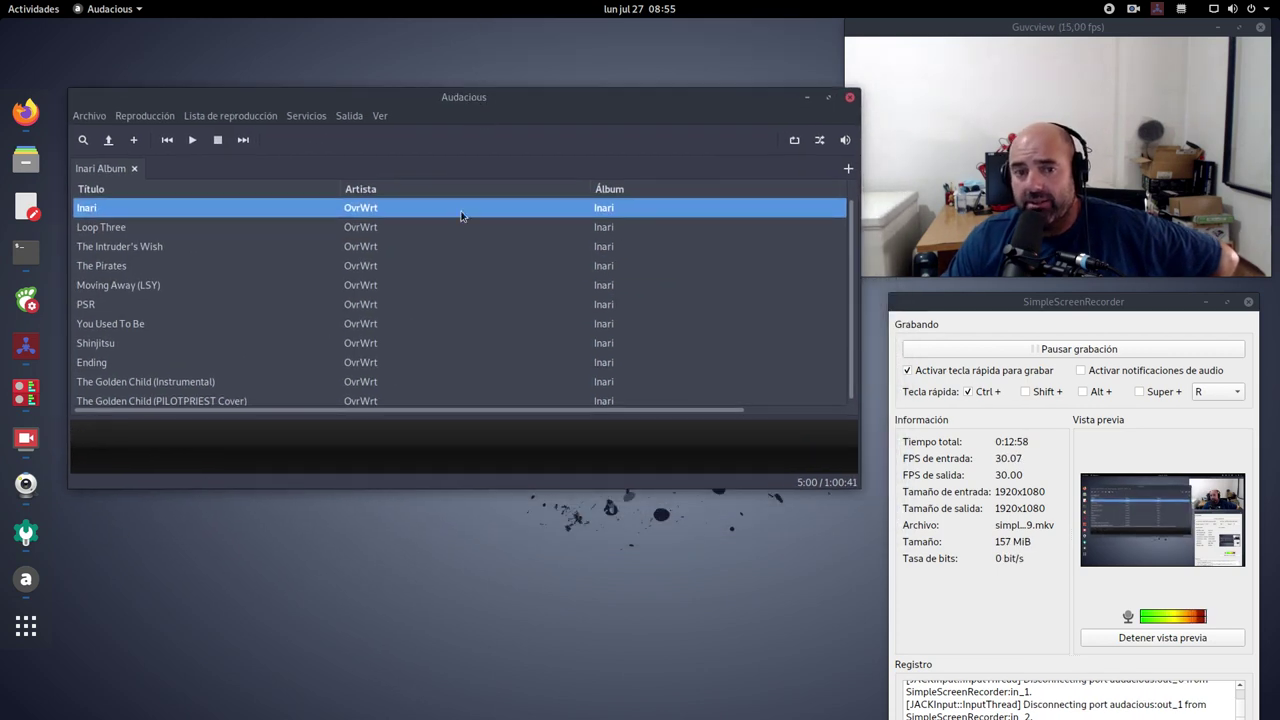
# Step: Review the Audio, playlist, song information and Complementos pages of the Audacious settings
pyautogui.moveTo(458, 263)
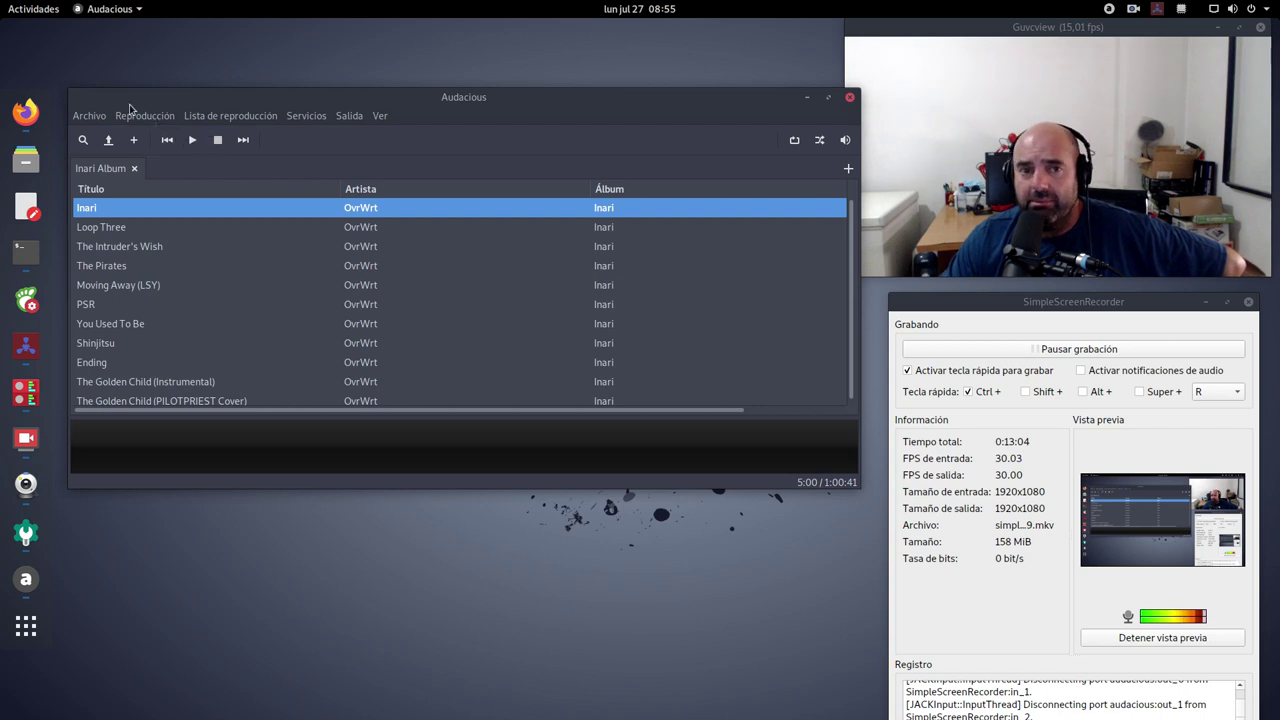
pyautogui.click(89, 115)
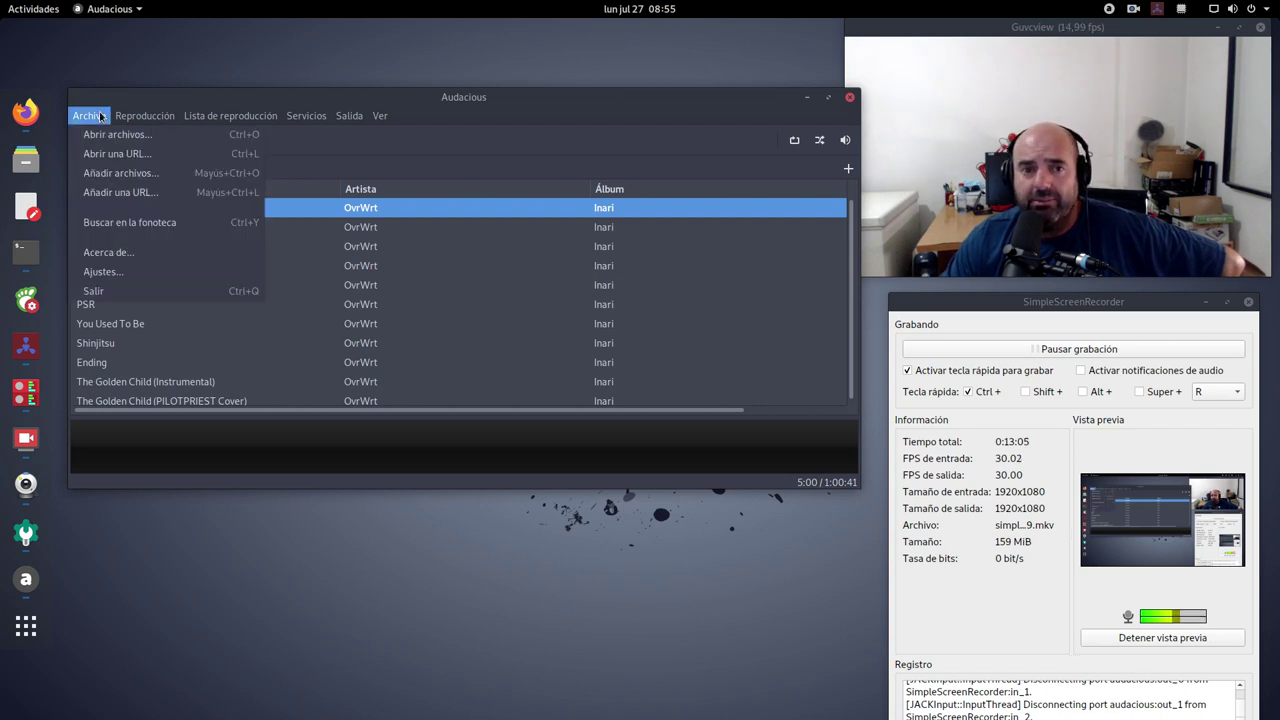
pyautogui.click(117, 270)
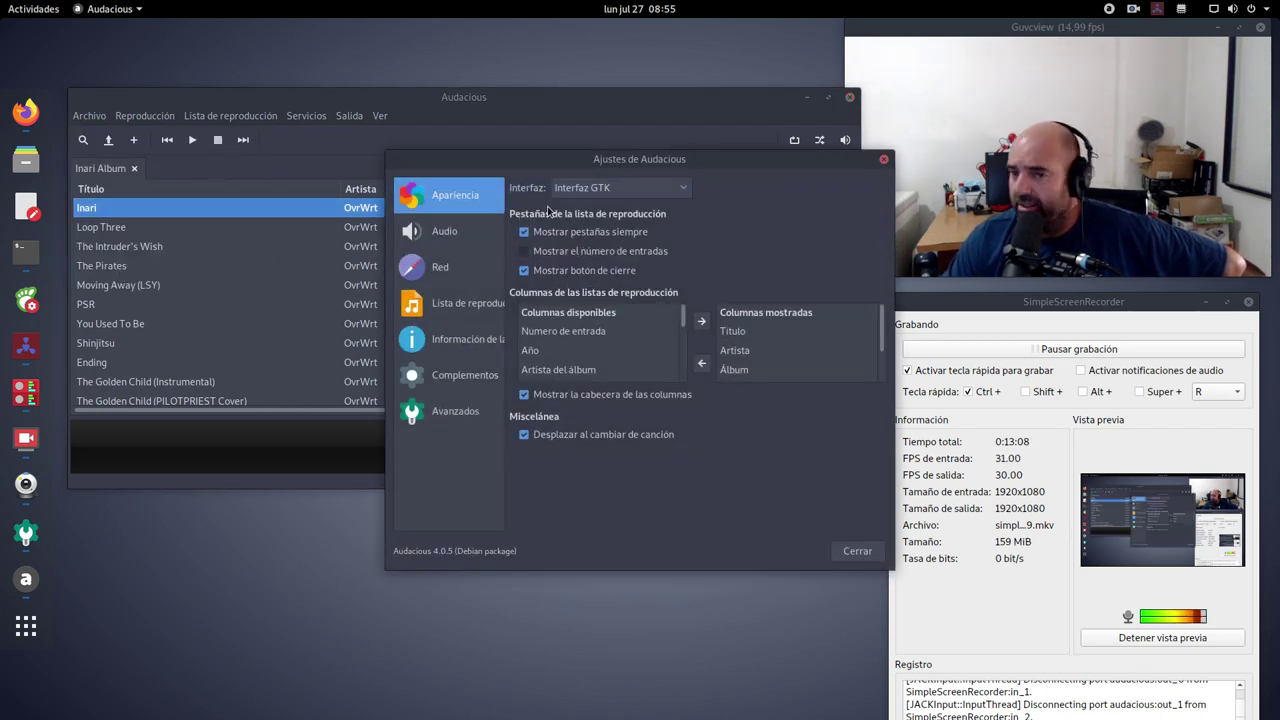
pyautogui.click(447, 237)
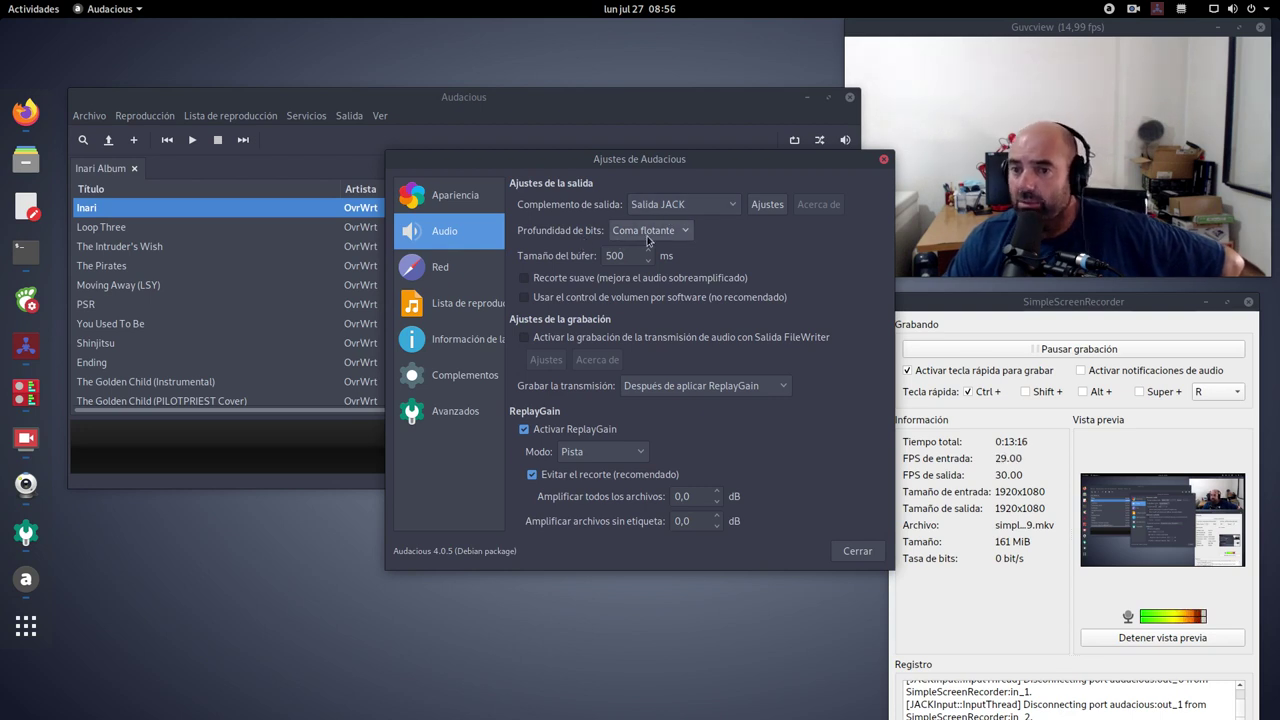
pyautogui.click(455, 312)
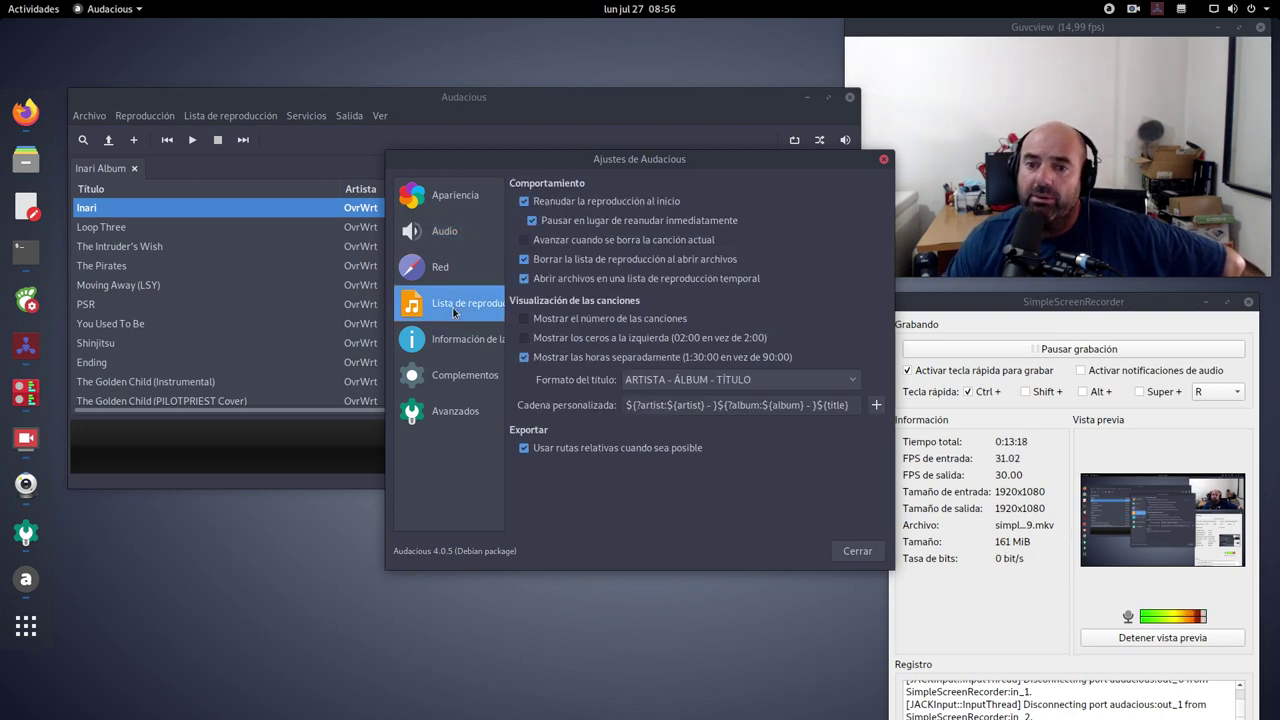
pyautogui.click(463, 341)
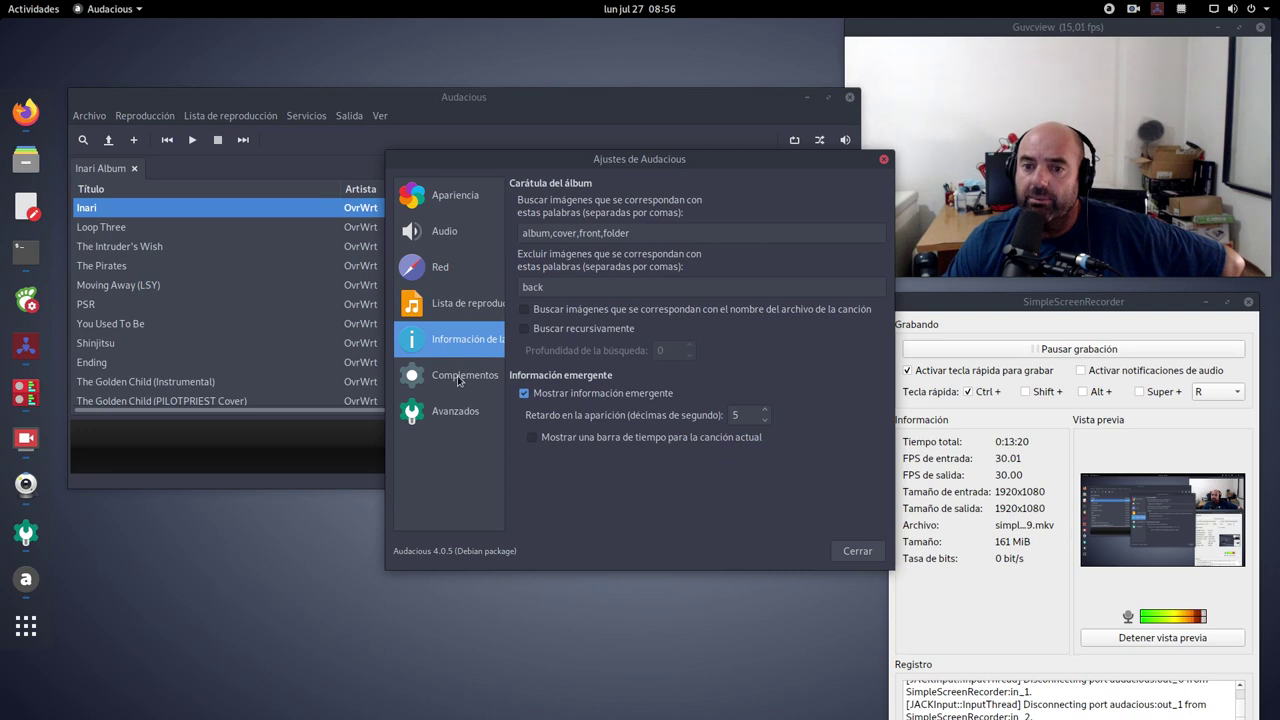
pyautogui.click(460, 377)
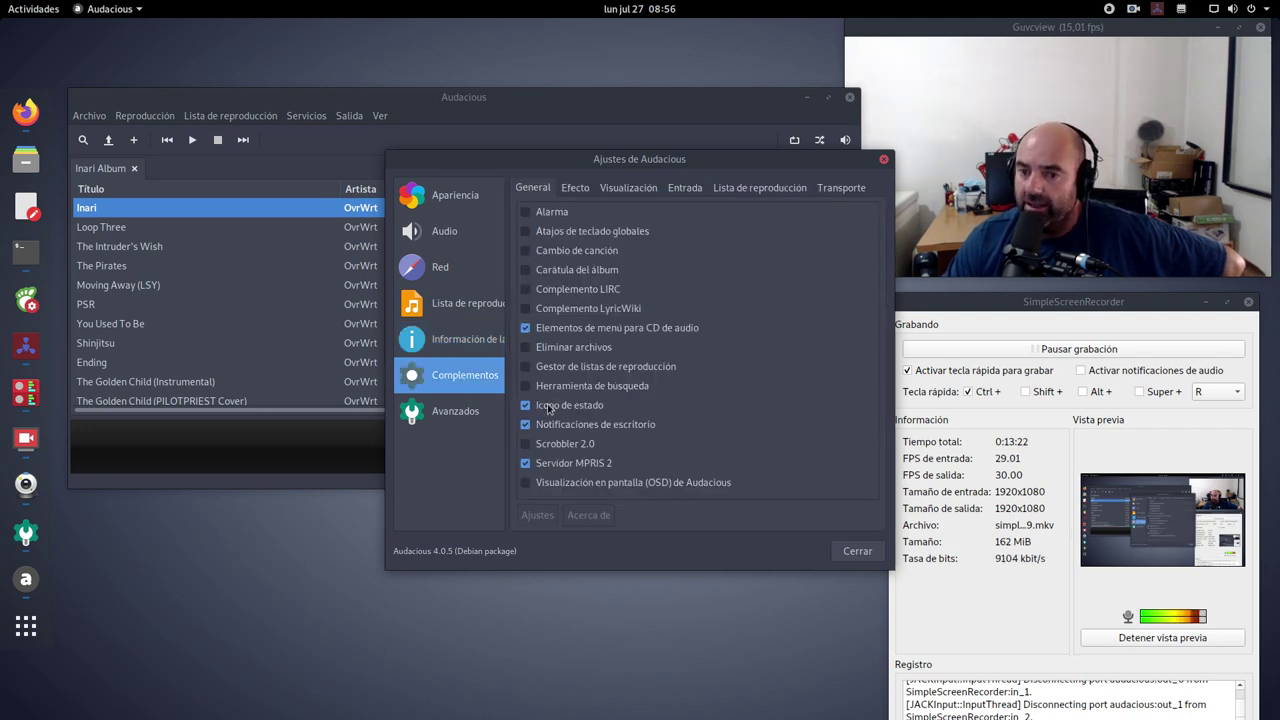
# Step: Examine the Icono de estado plugin's settings, close them, and select the Notificaciones de escritorio plugin
pyautogui.click(580, 410)
pyautogui.click(537, 514)
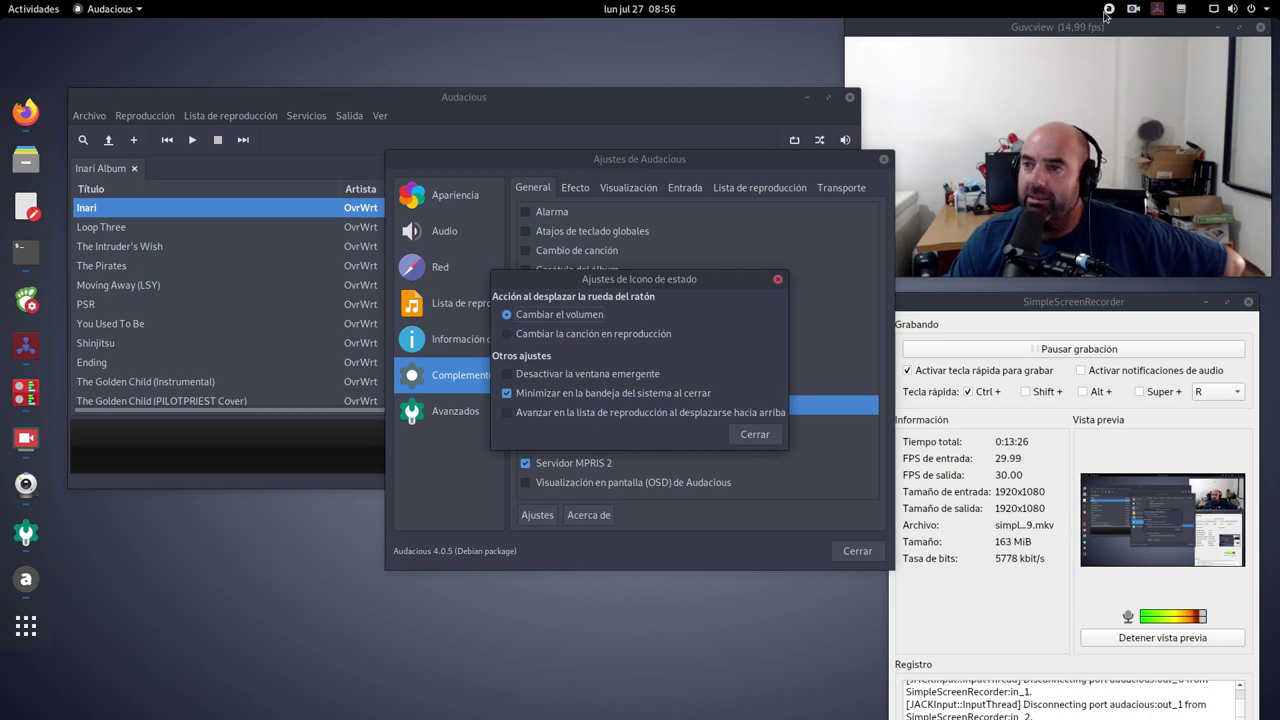
pyautogui.click(755, 436)
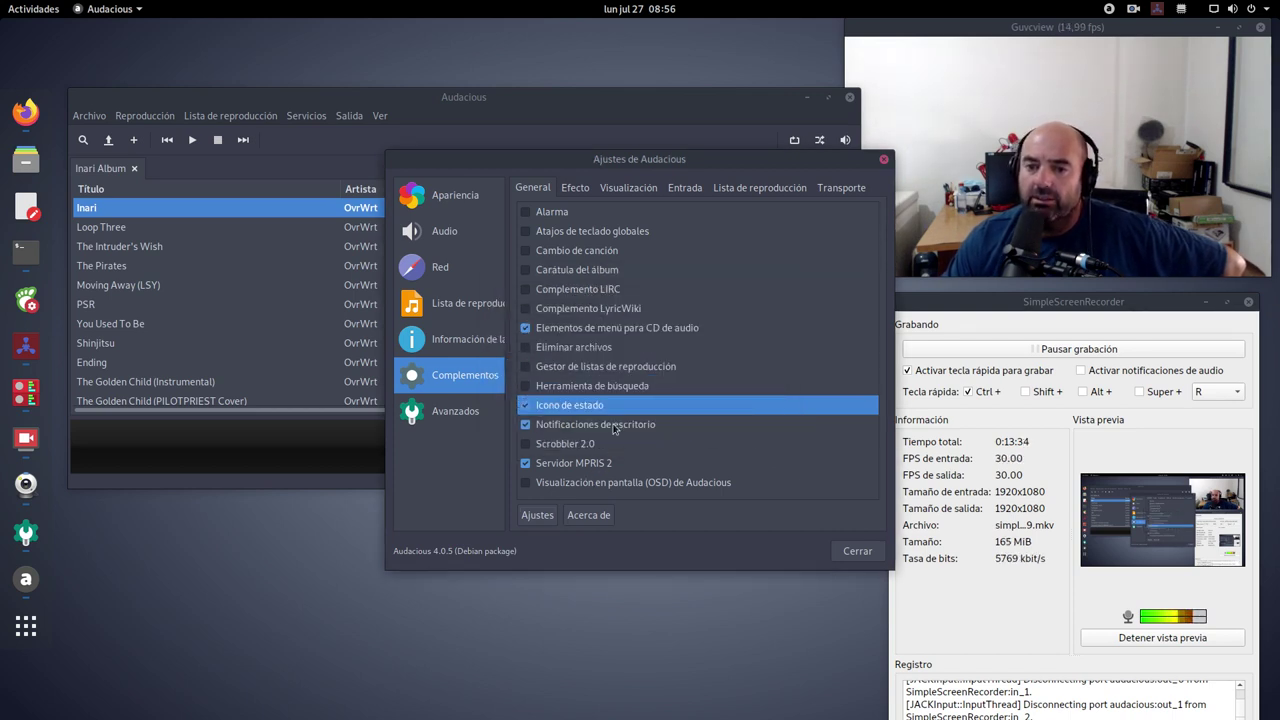
pyautogui.click(615, 425)
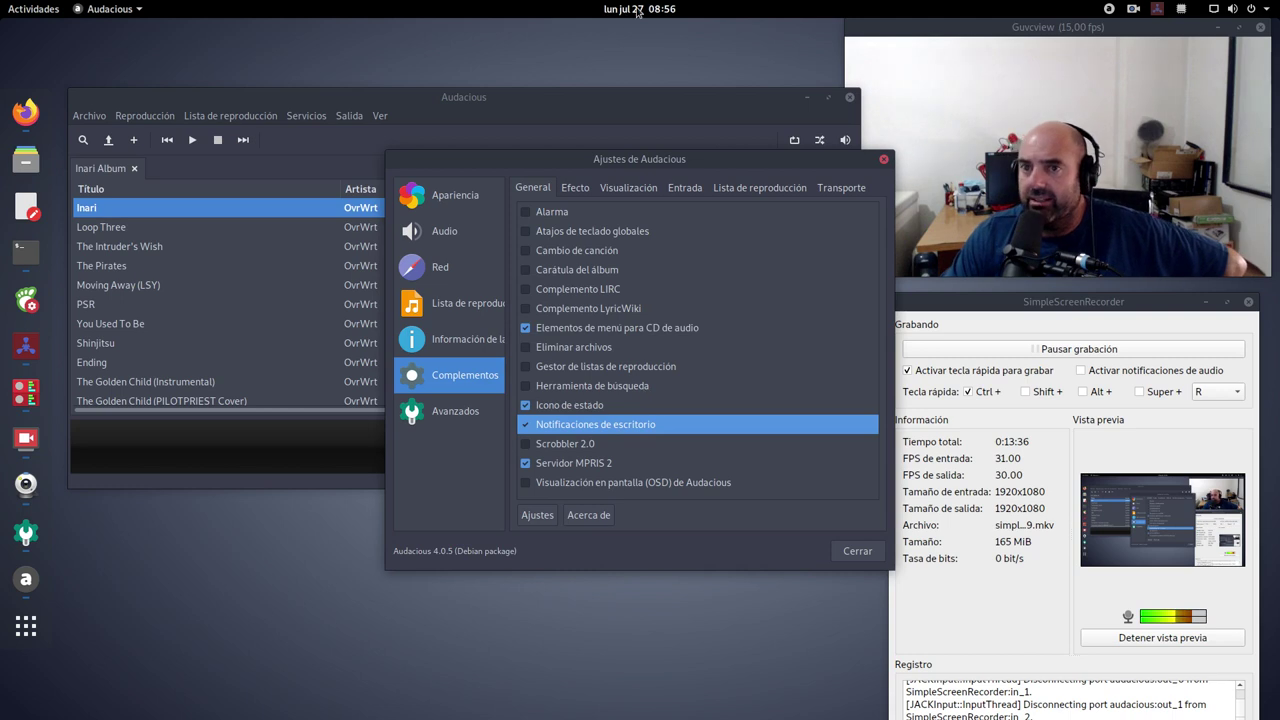
# Step: Check the Convertidor de frecuencia de muestreo effect's conversion settings, and close both its dialog and the Audacious settings
pyautogui.click(580, 189)
pyautogui.click(606, 387)
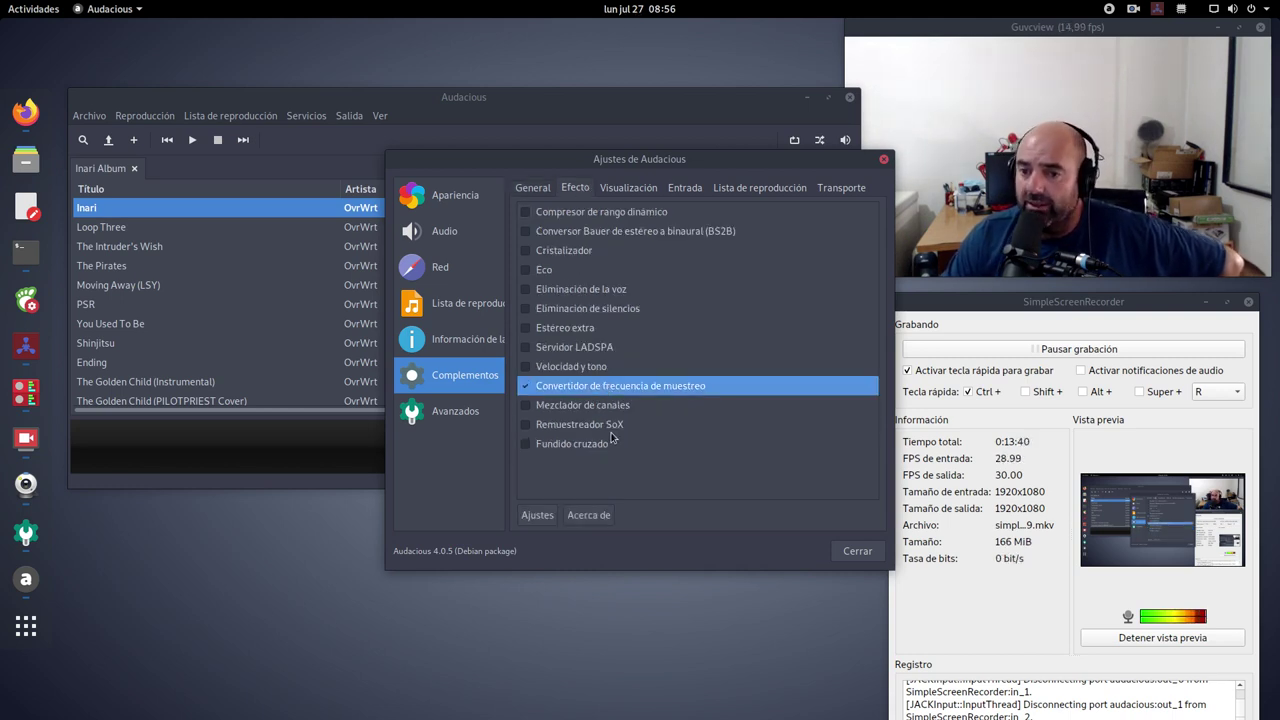
pyautogui.click(537, 516)
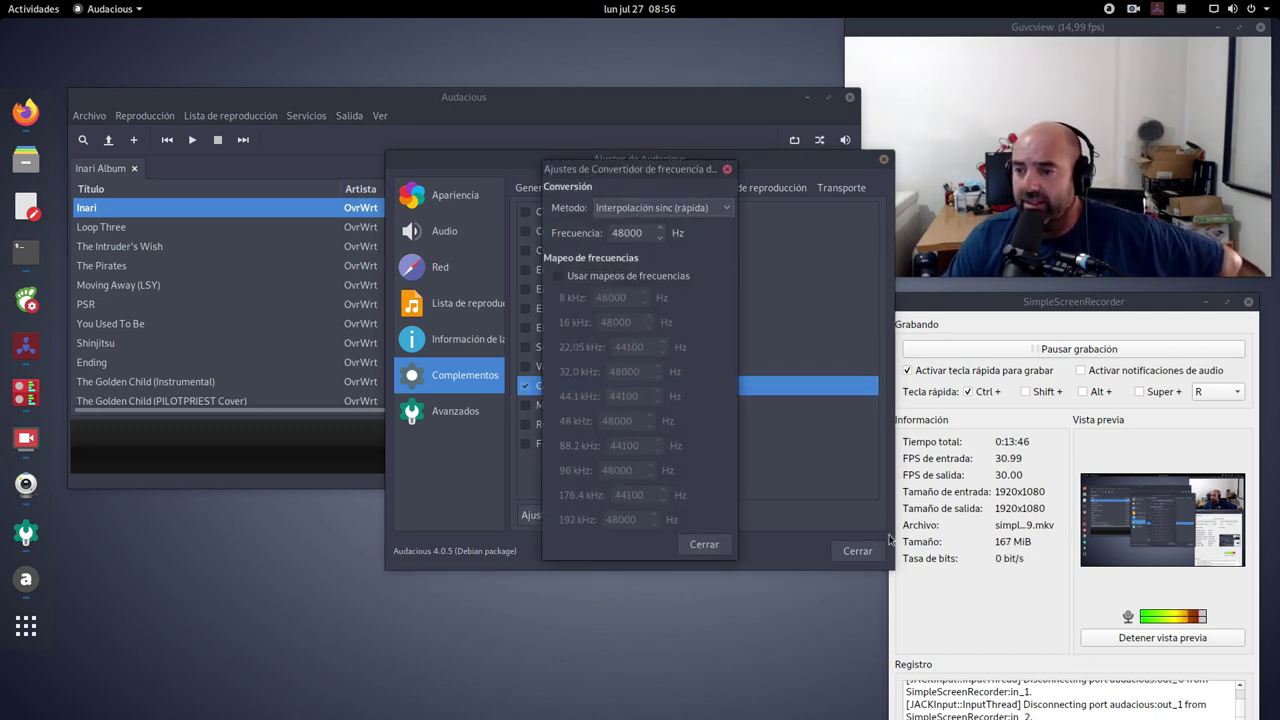
pyautogui.click(703, 545)
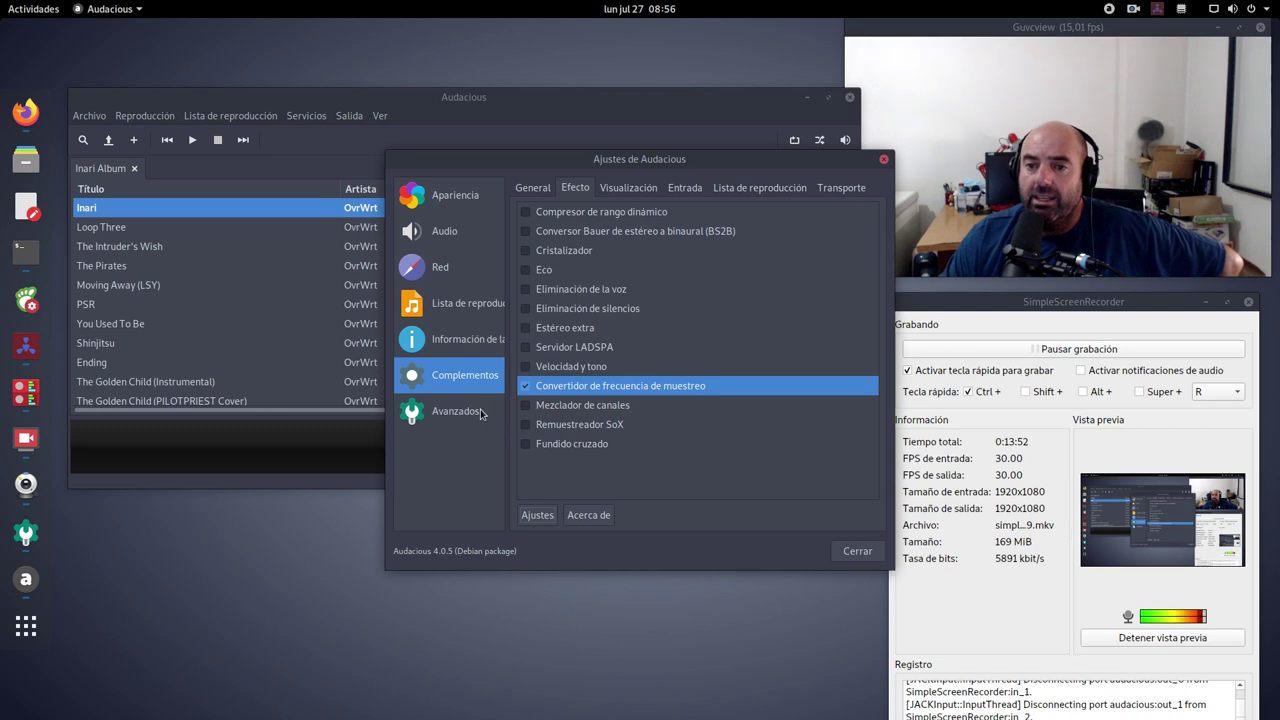
pyautogui.click(866, 551)
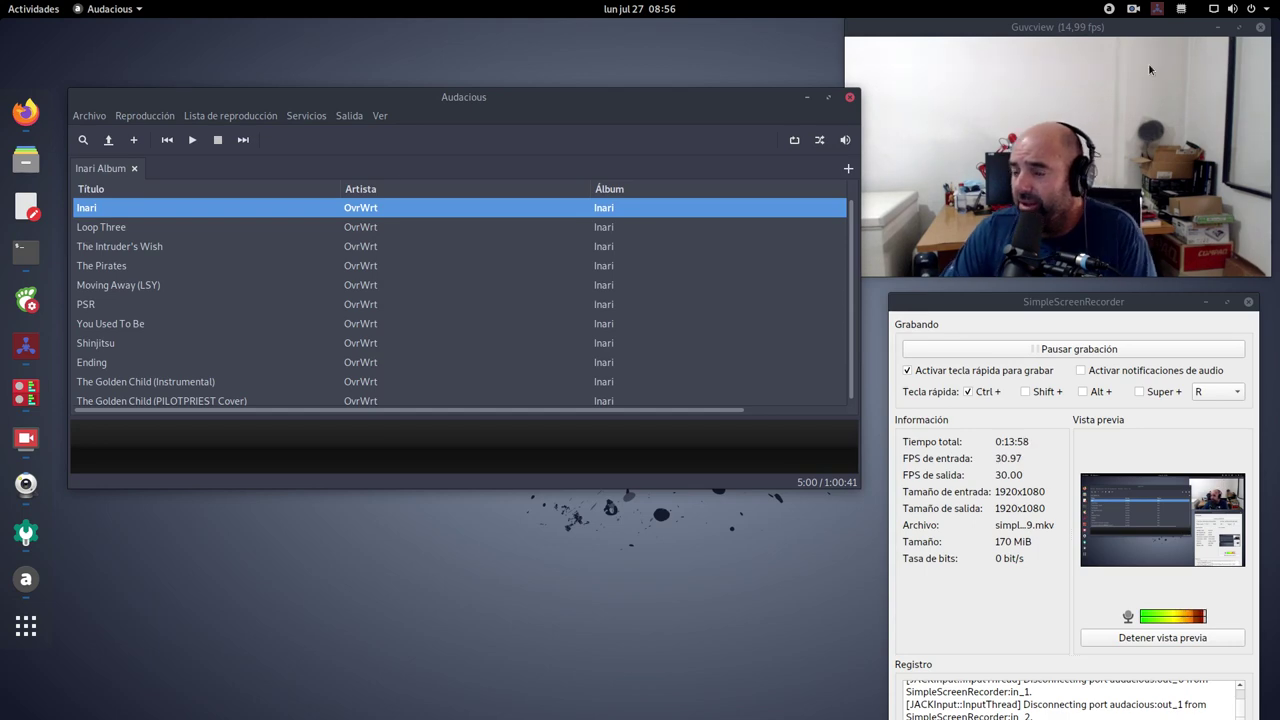
# Step: Minimize the player, switch to Retoques, reposition its window, and find Topicons plus among the Extensiones
pyautogui.click(807, 97)
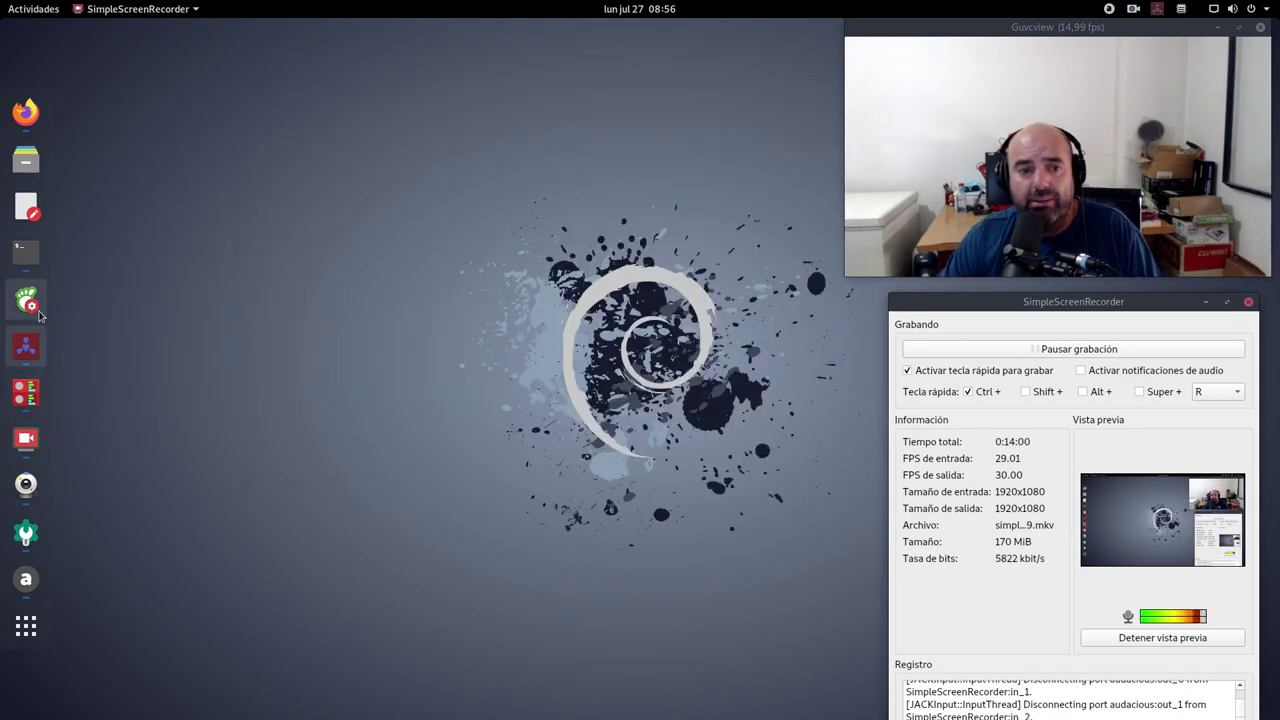
pyautogui.click(27, 301)
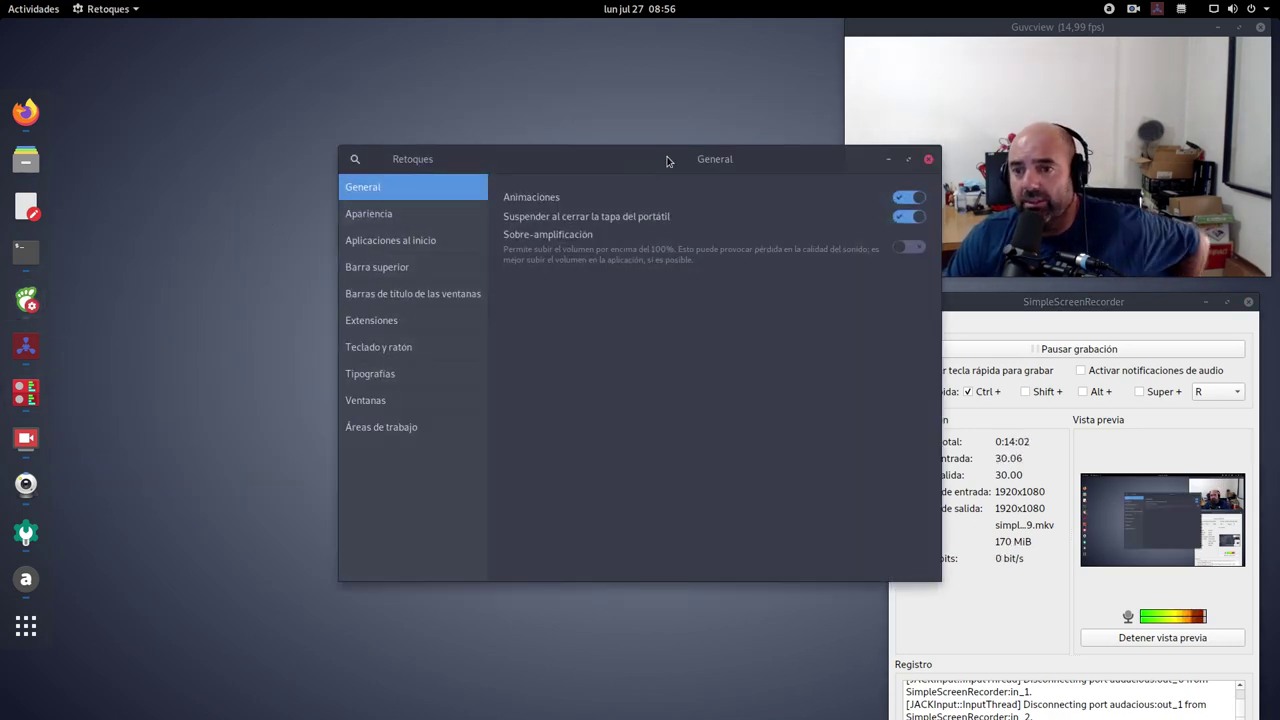
pyautogui.moveTo(668, 160); pyautogui.dragTo(510, 104)
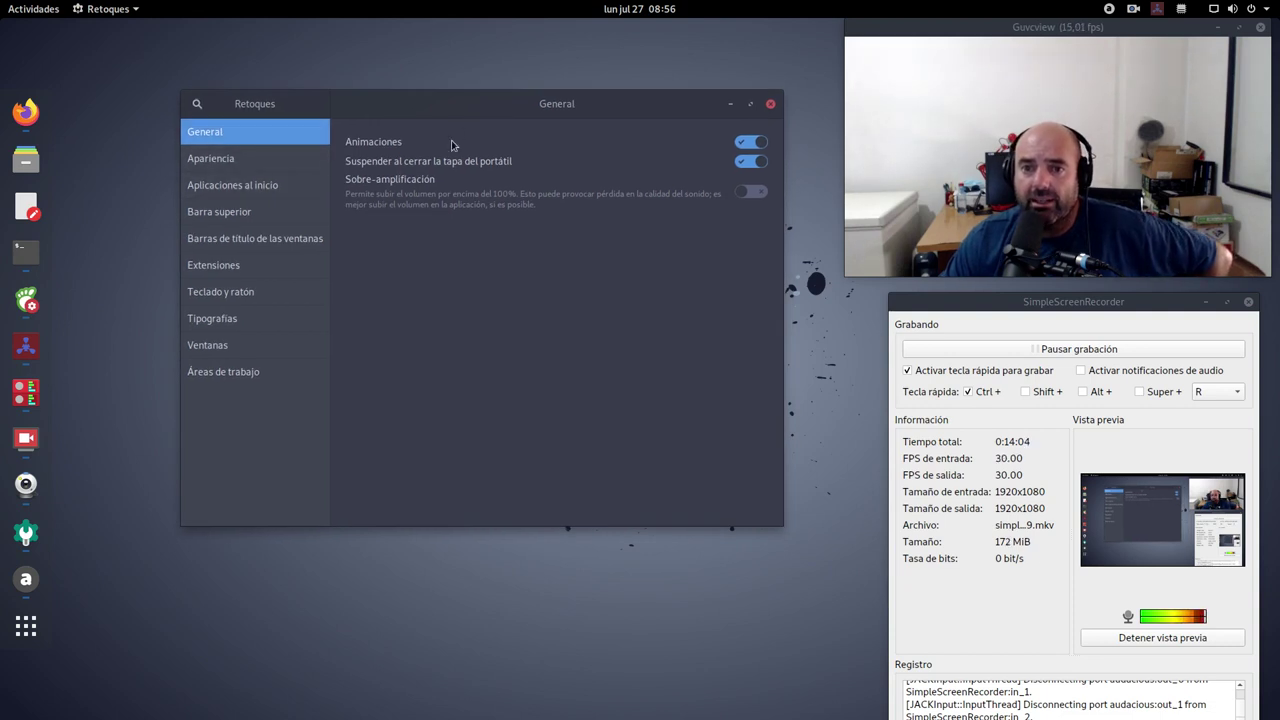
pyautogui.click(240, 266)
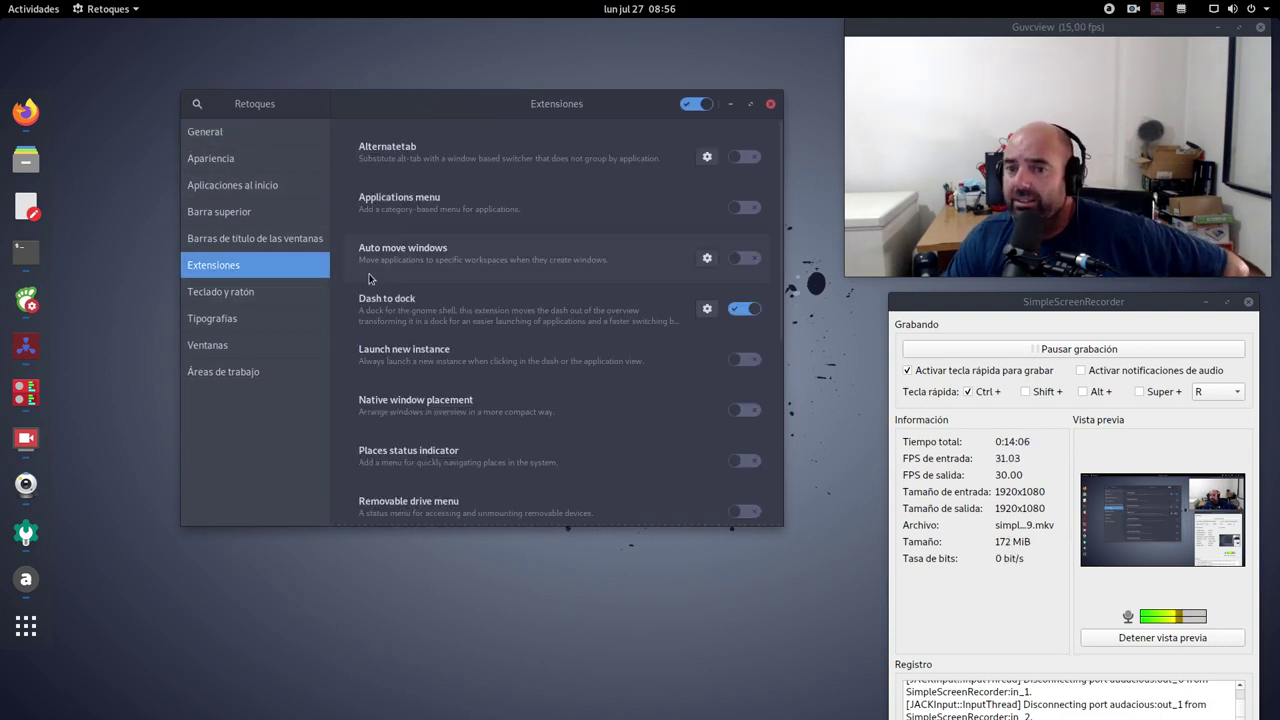
pyautogui.scroll(-5, 400, 300)
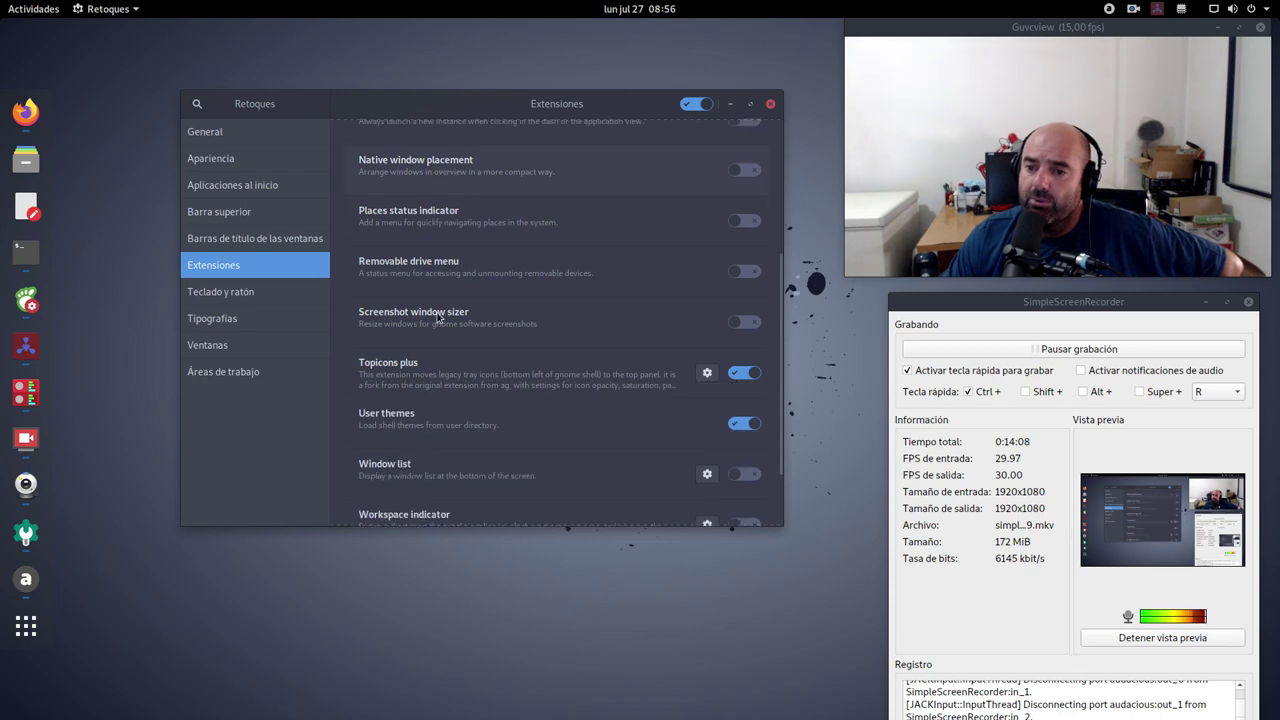
# Step: View the TopIcons Plus page in Software, return to the store's overview, and leave Software for the Retoques extensions
pyautogui.click(422, 374)
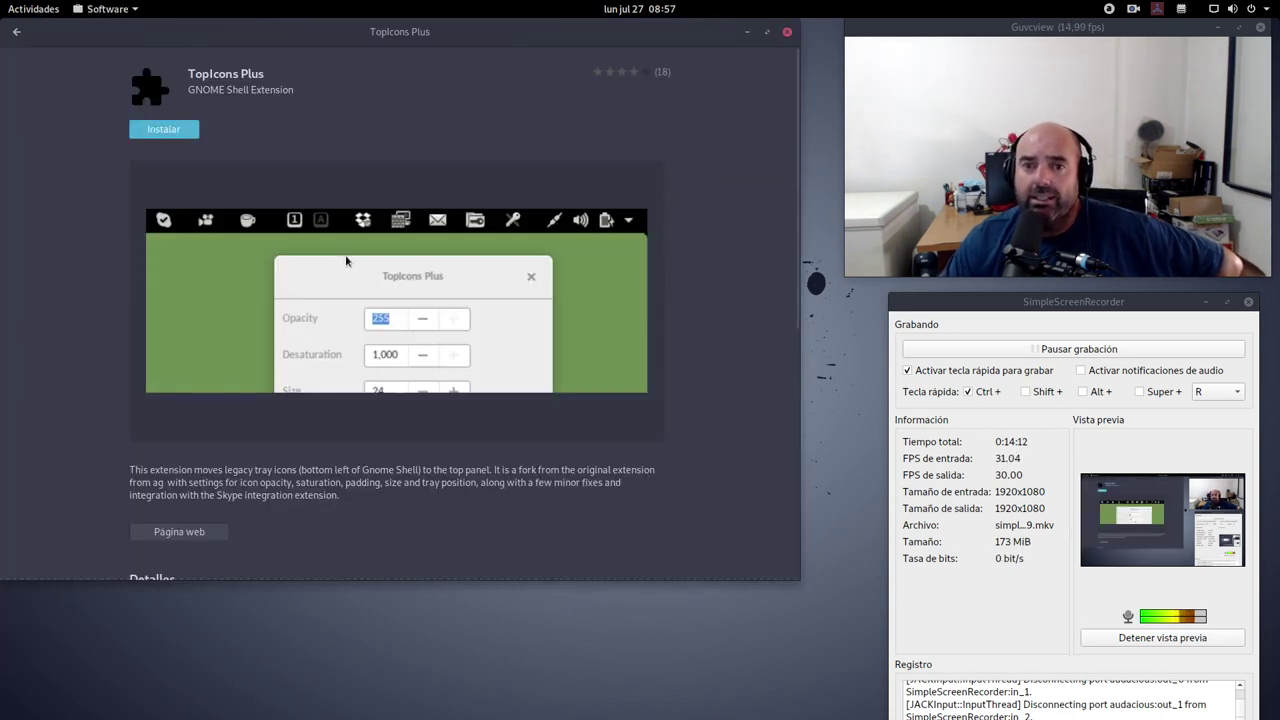
pyautogui.click(16, 31)
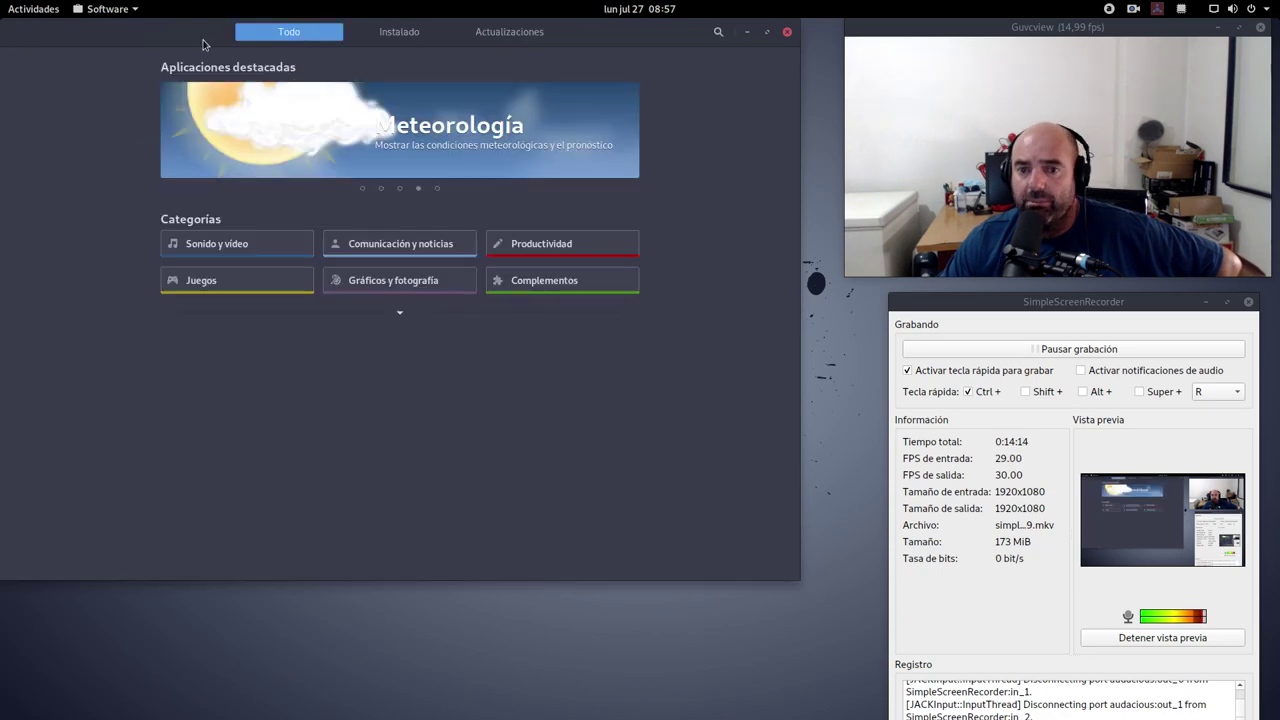
pyautogui.press('super')
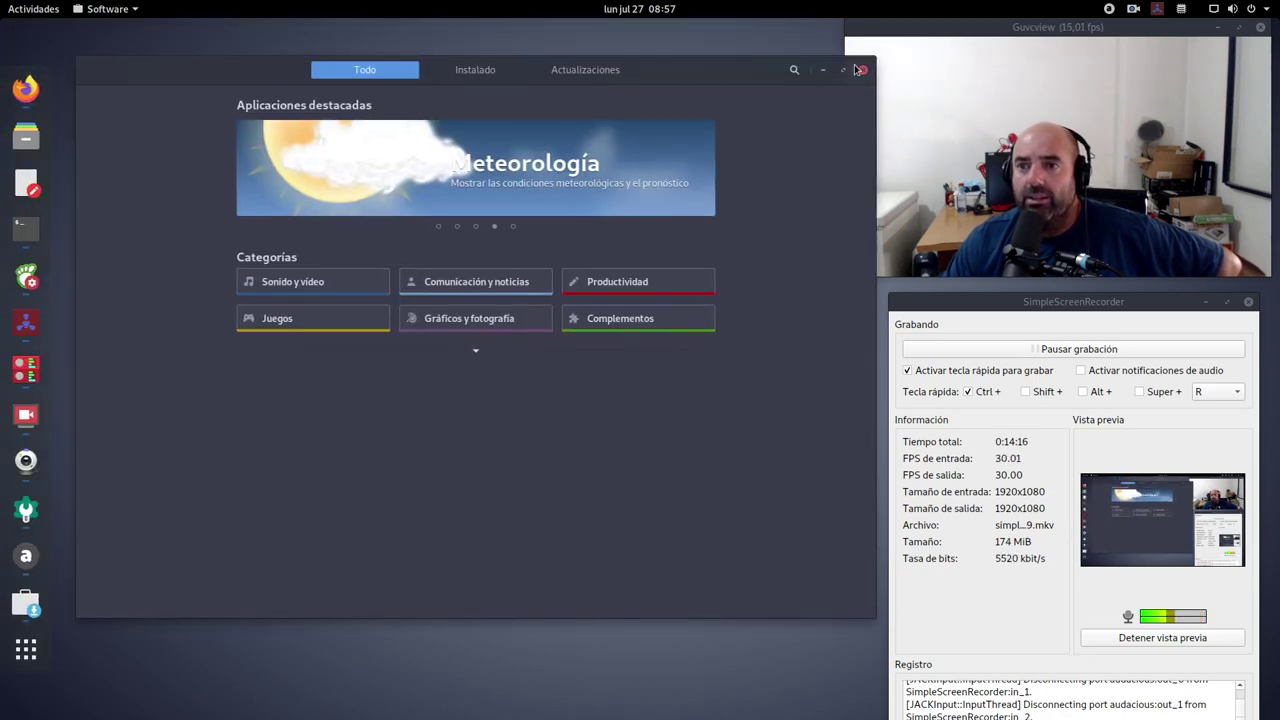
pyautogui.click(183, 386)
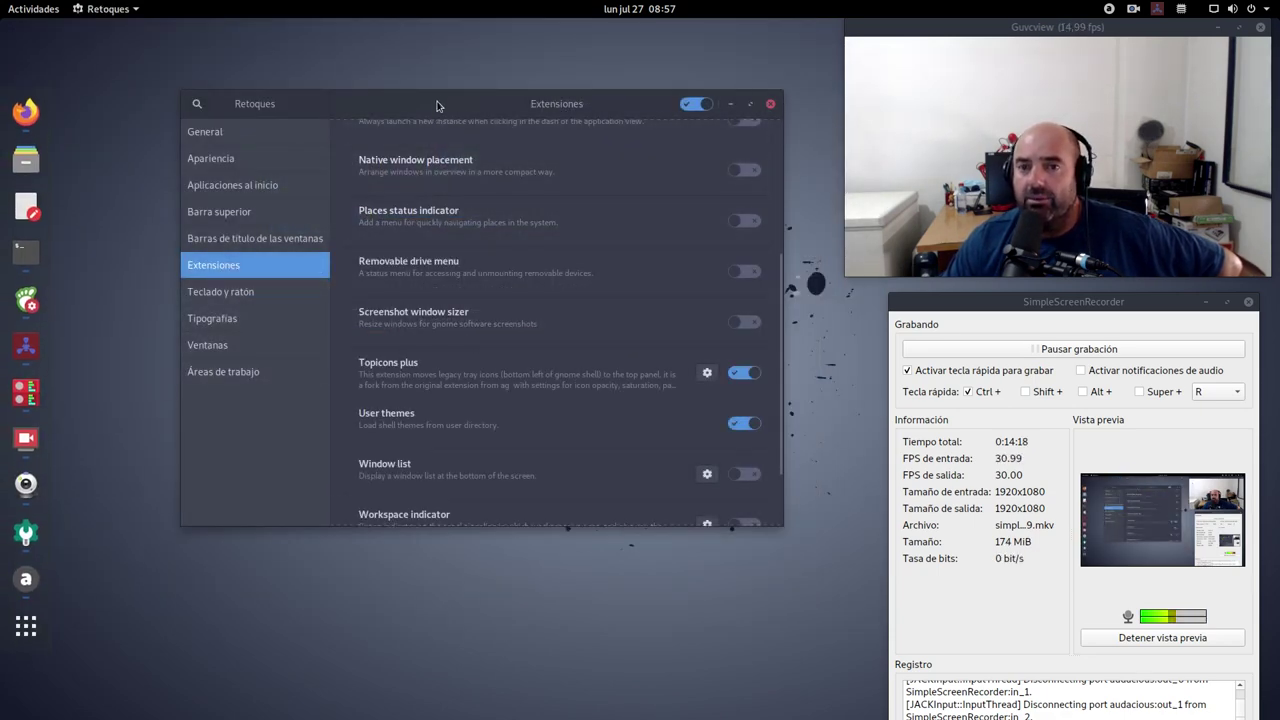
# Step: Examine the Topicons plus extension's icon and tray settings, moving the windows as needed, and close them along with Retoques
pyautogui.moveTo(439, 98); pyautogui.dragTo(414, 99)
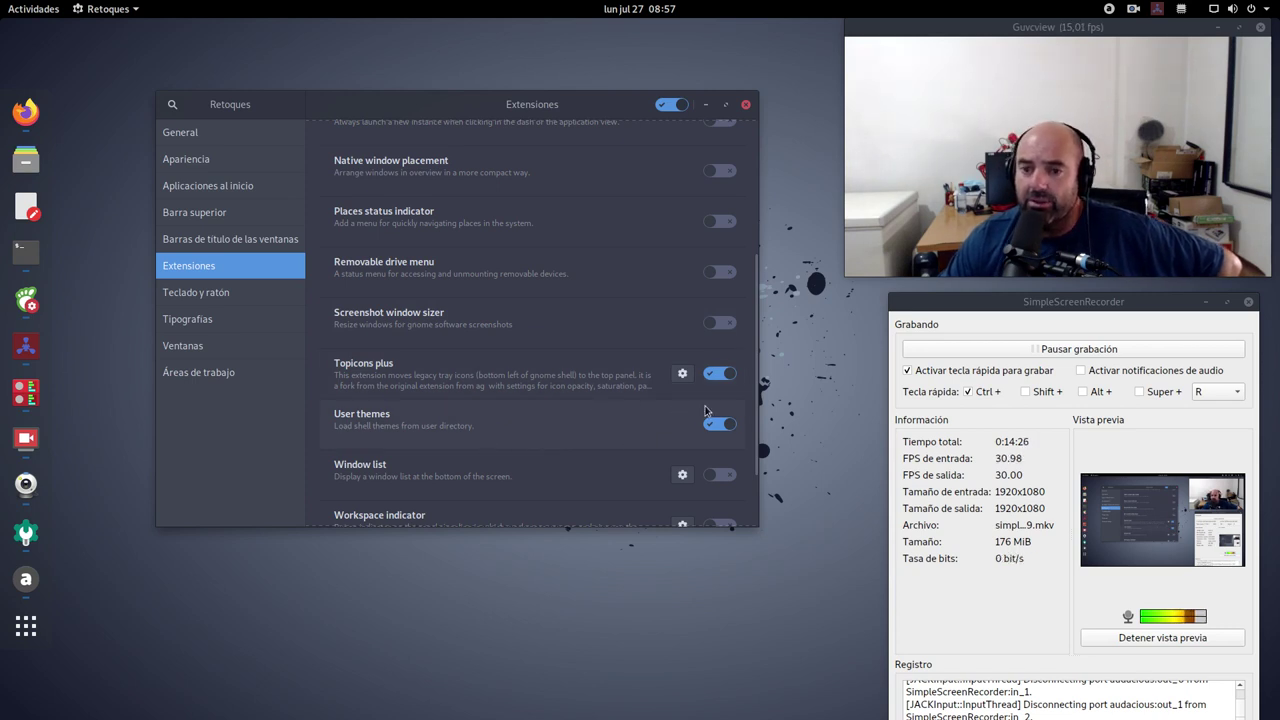
pyautogui.click(682, 375)
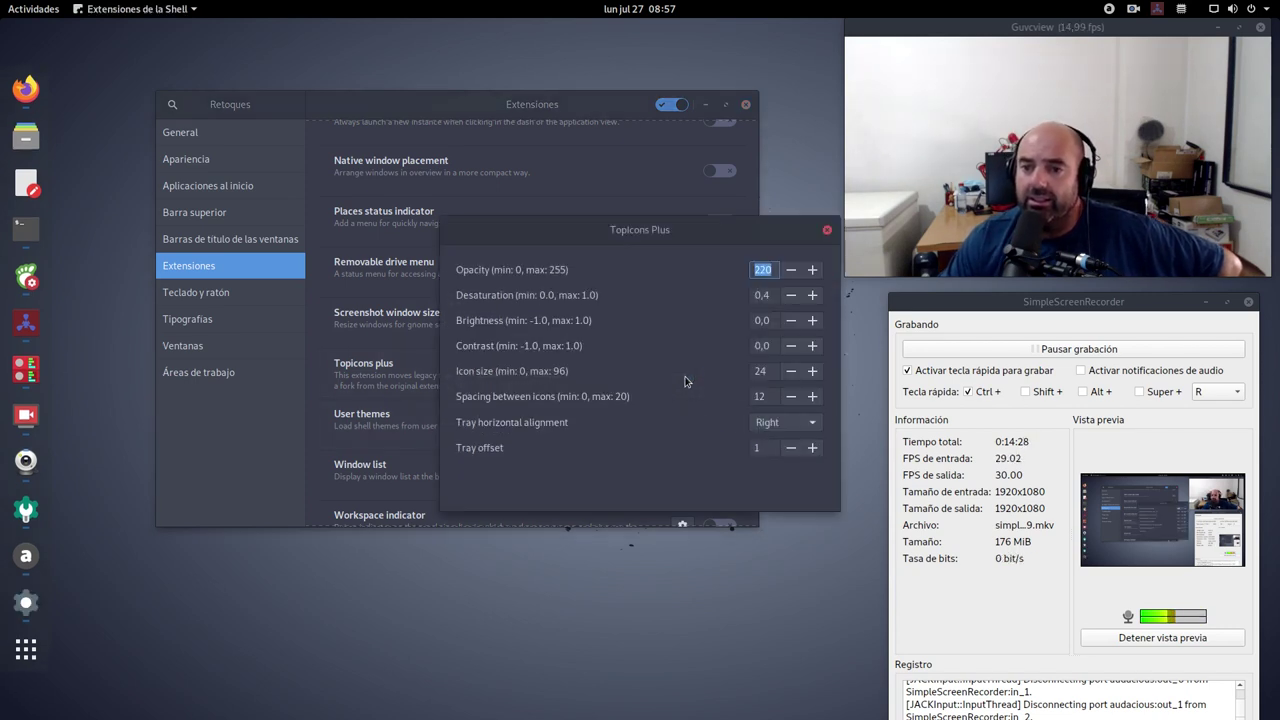
pyautogui.moveTo(682, 237); pyautogui.dragTo(512, 311)
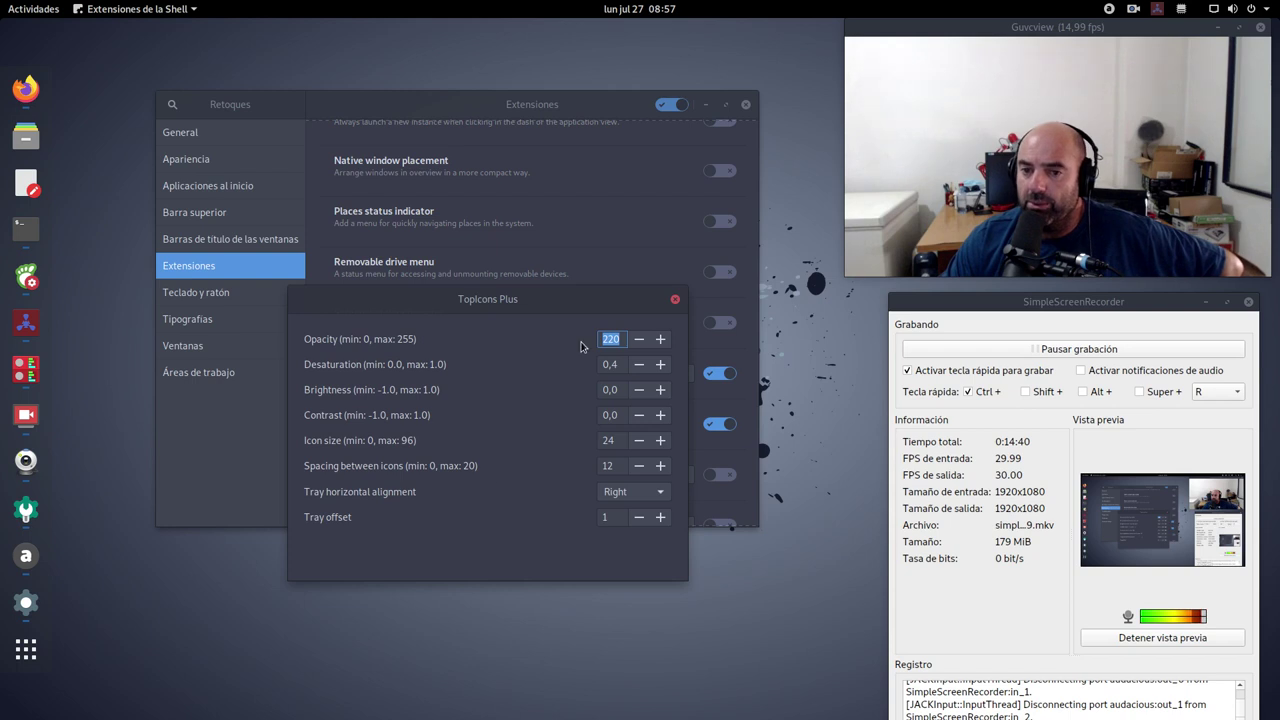
pyautogui.moveTo(562, 301); pyautogui.dragTo(575, 378)
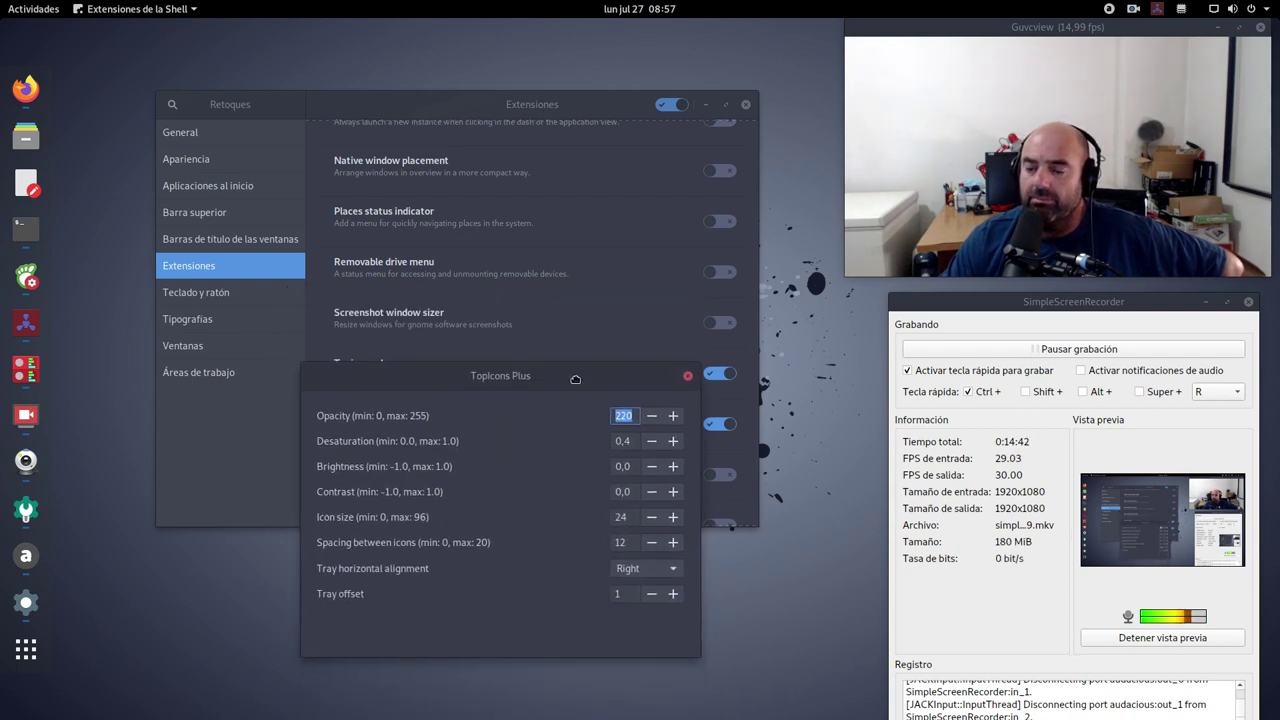
pyautogui.click(687, 377)
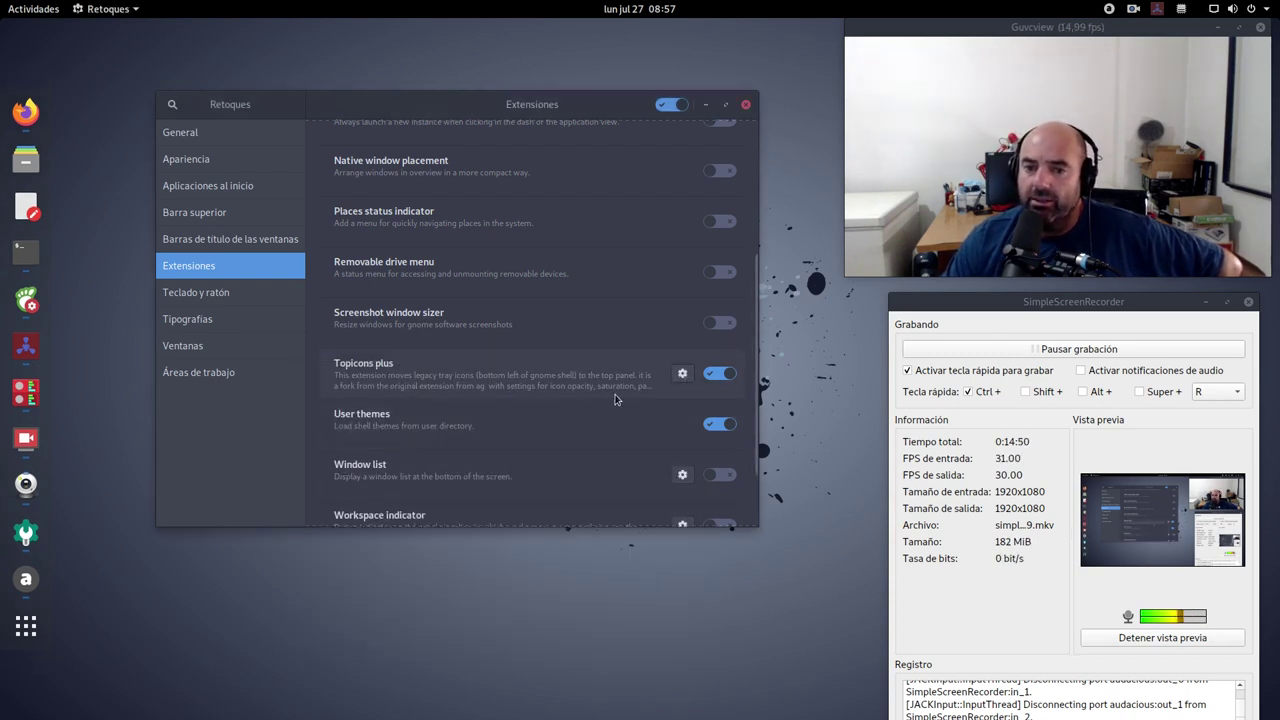
pyautogui.click(746, 105)
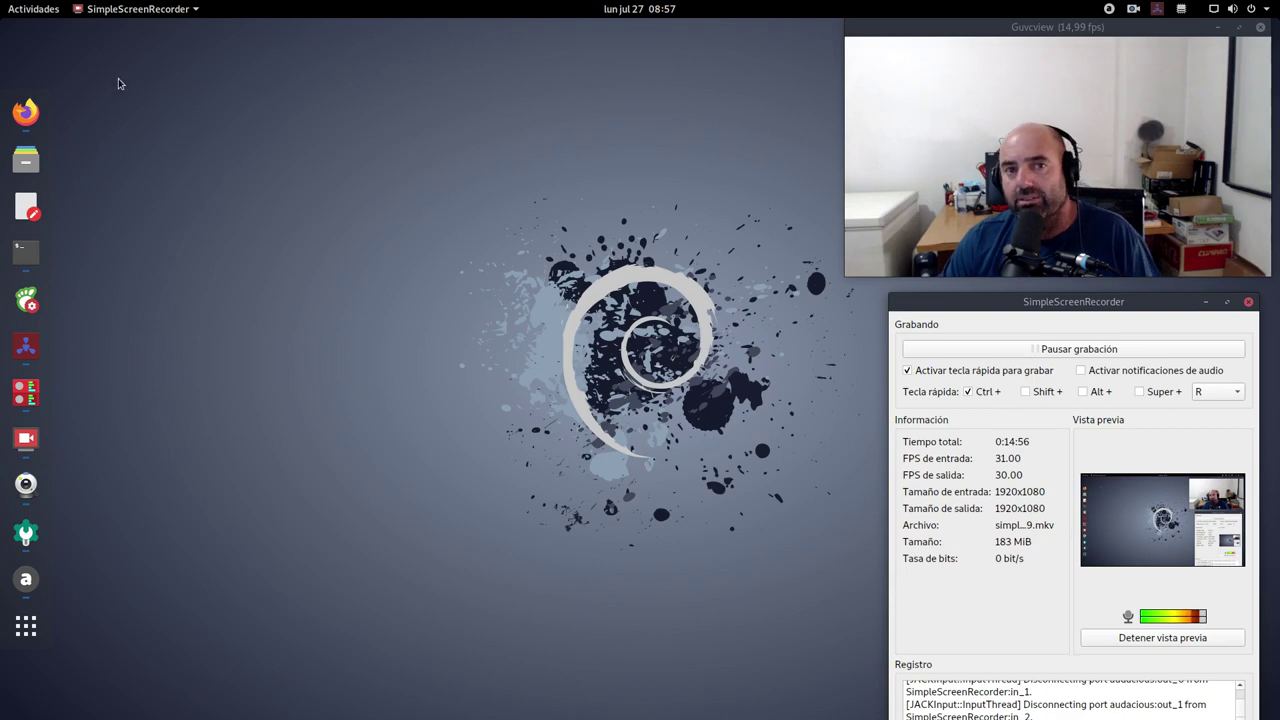
# Step: Launch the Synaptic package manager, authenticate with the administrator password, and reposition its window beside the recorder and webcam
pyautogui.click(18, 5)
pyautogui.click(576, 47)
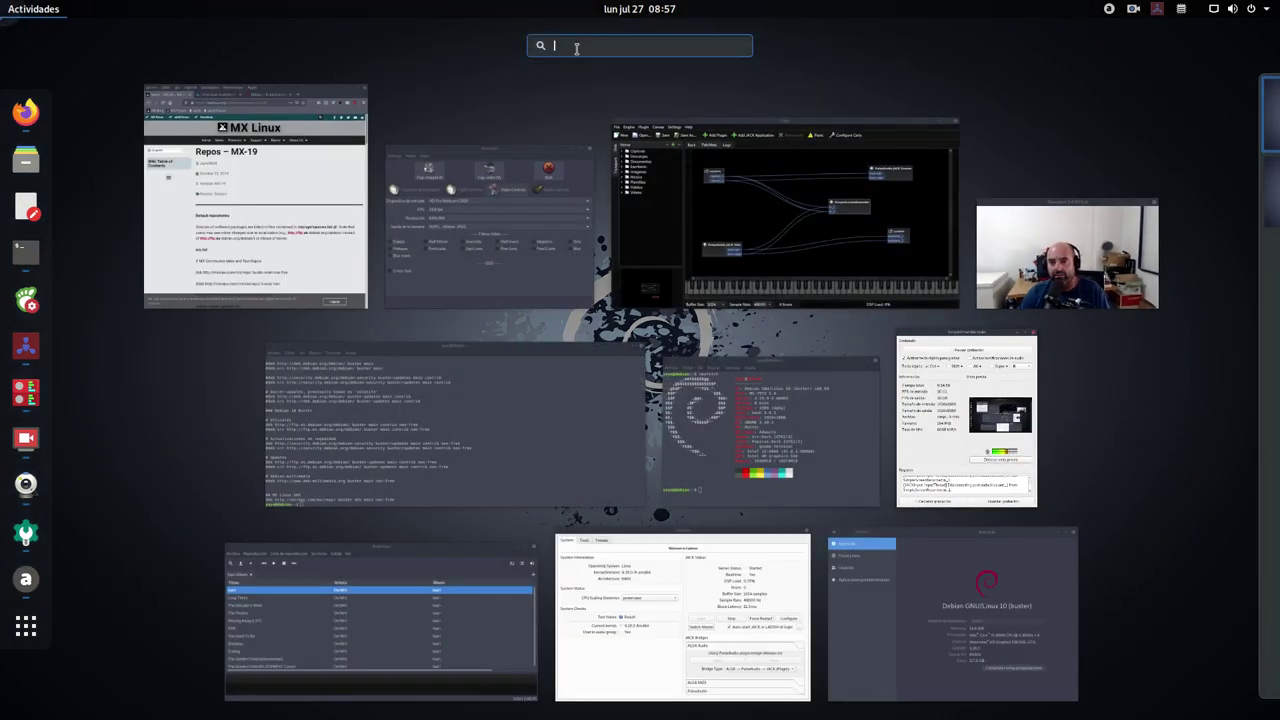
pyautogui.write('sy')
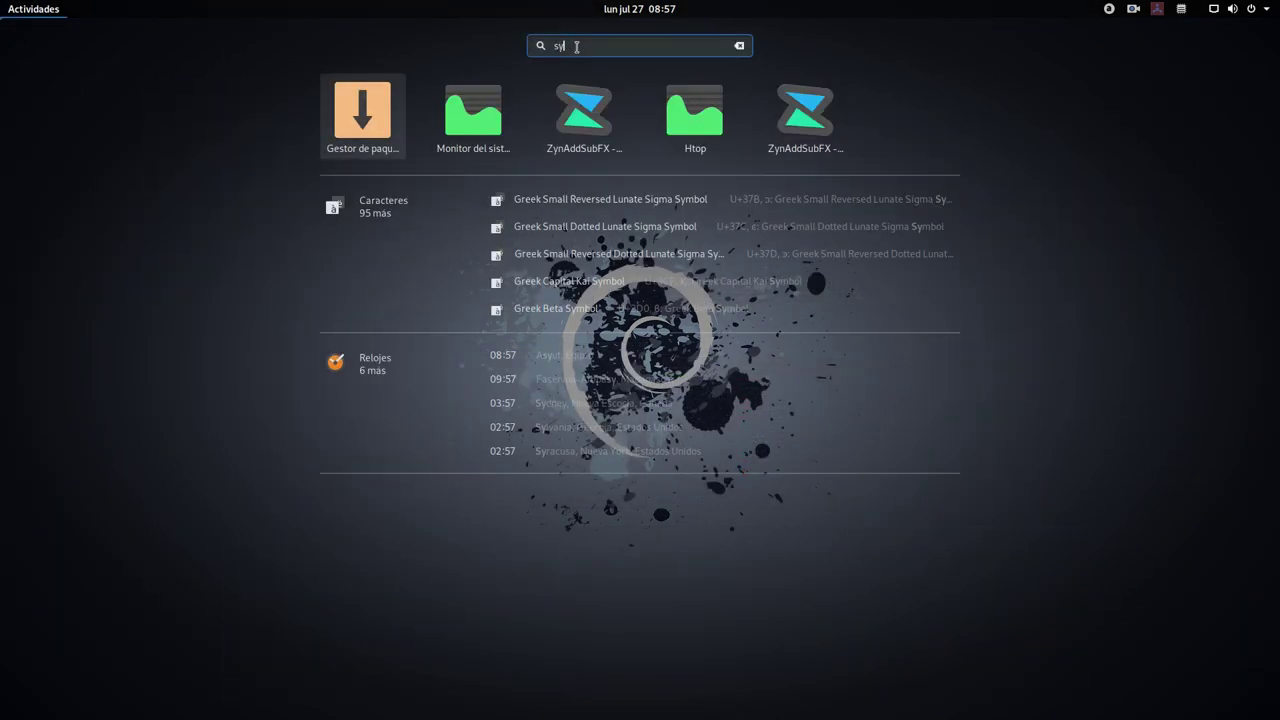
pyautogui.click(359, 122)
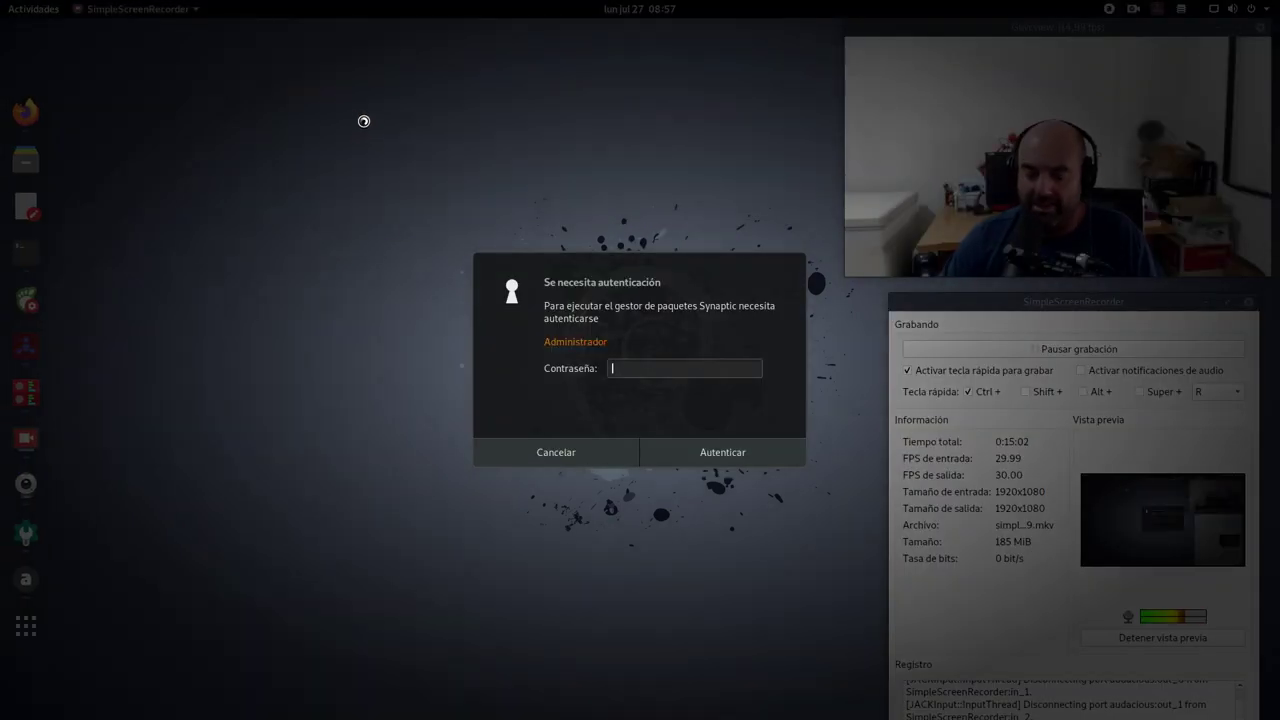
pyautogui.write('***')
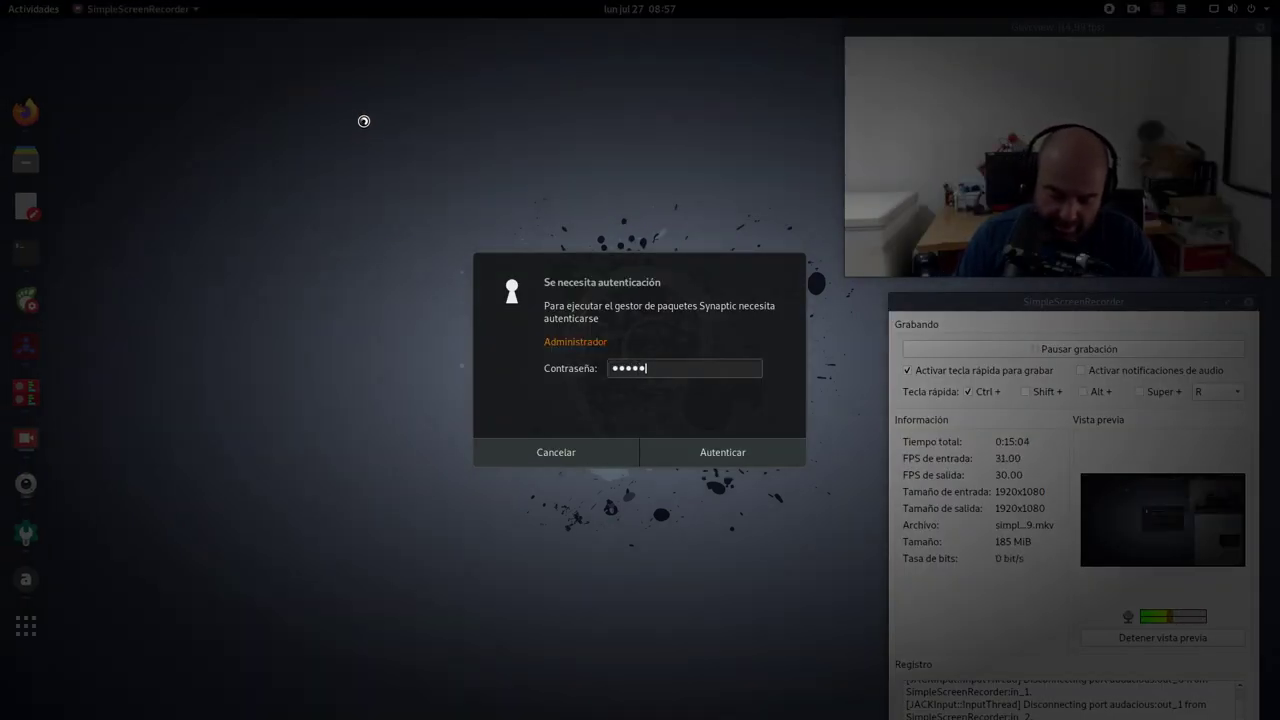
pyautogui.write('****')
pyautogui.press('Return')
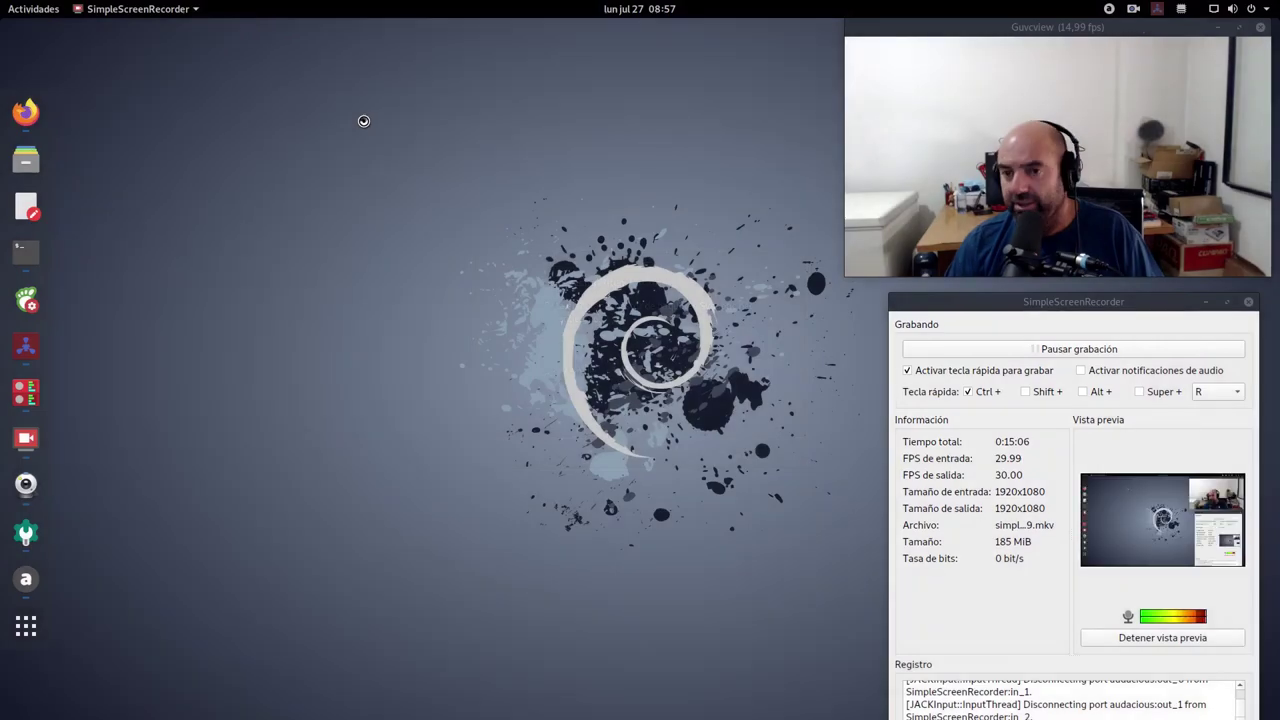
pyautogui.click(1248, 28)
pyautogui.moveTo(962, 33); pyautogui.dragTo(798, 82)
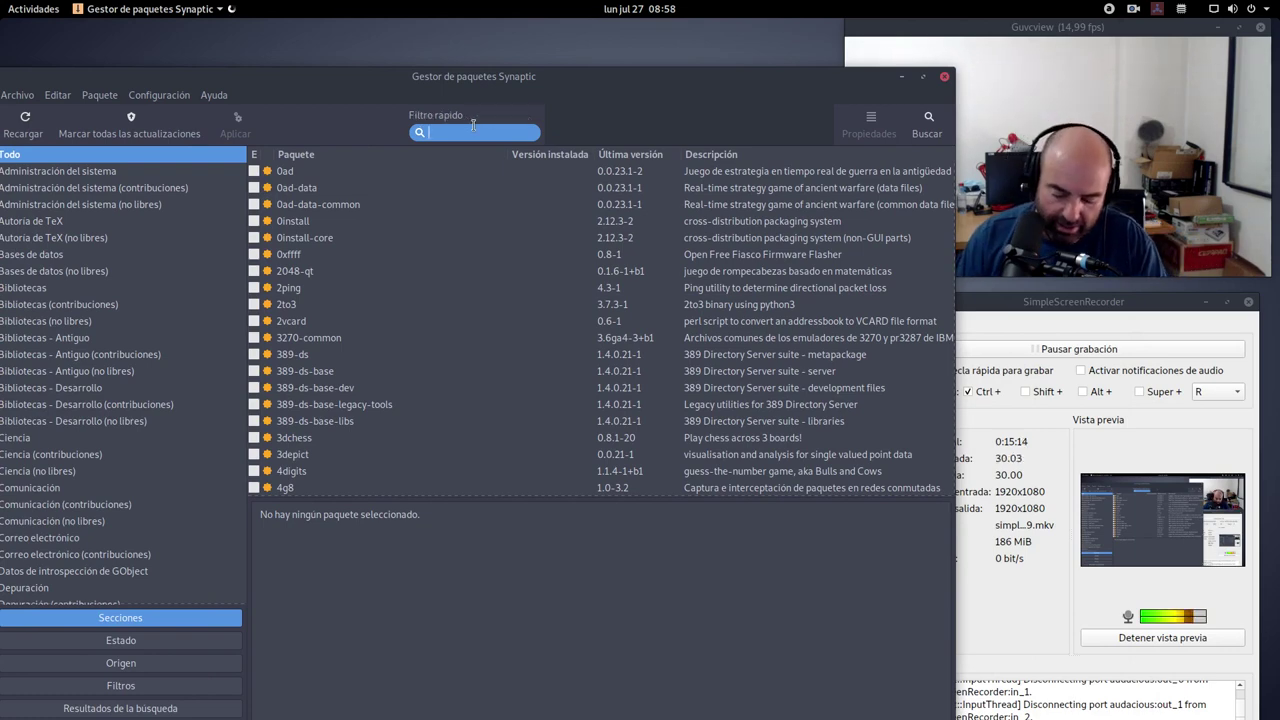
# Step: Filter the Synaptic package list by gnome-shell-extension
pyautogui.write('gnome.')
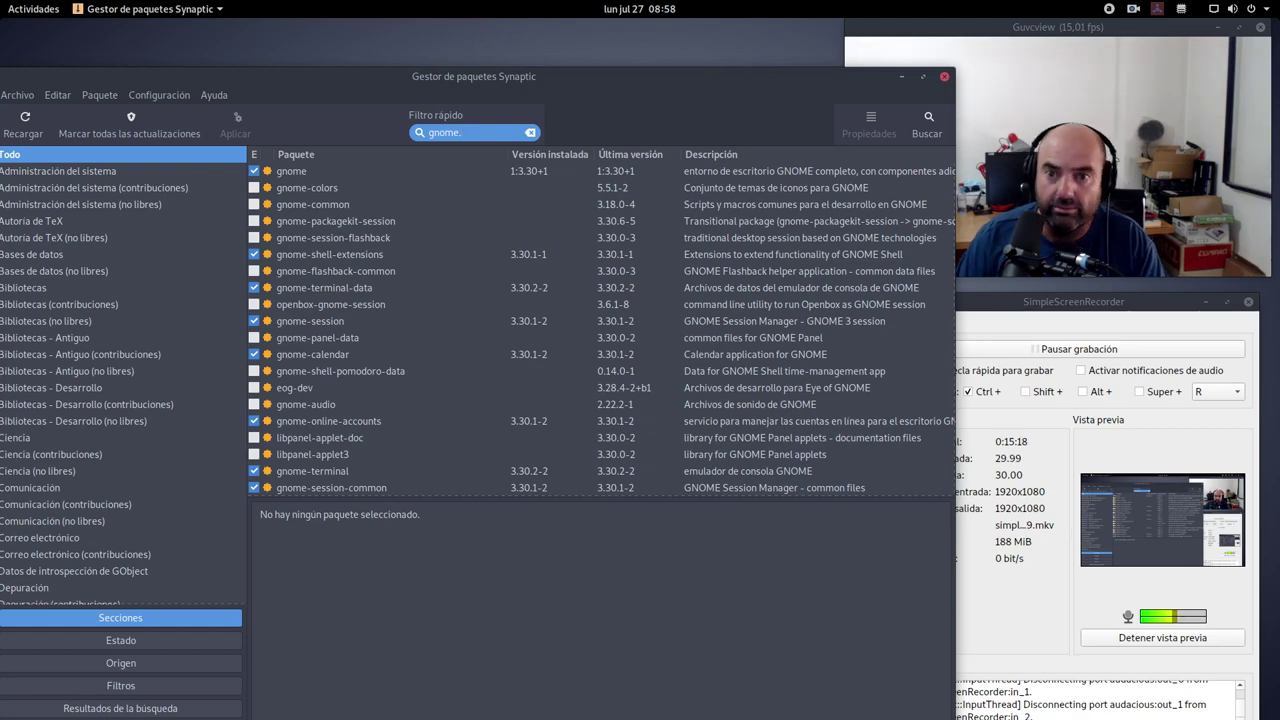
pyautogui.press('BackSpace')
pyautogui.write('-s')
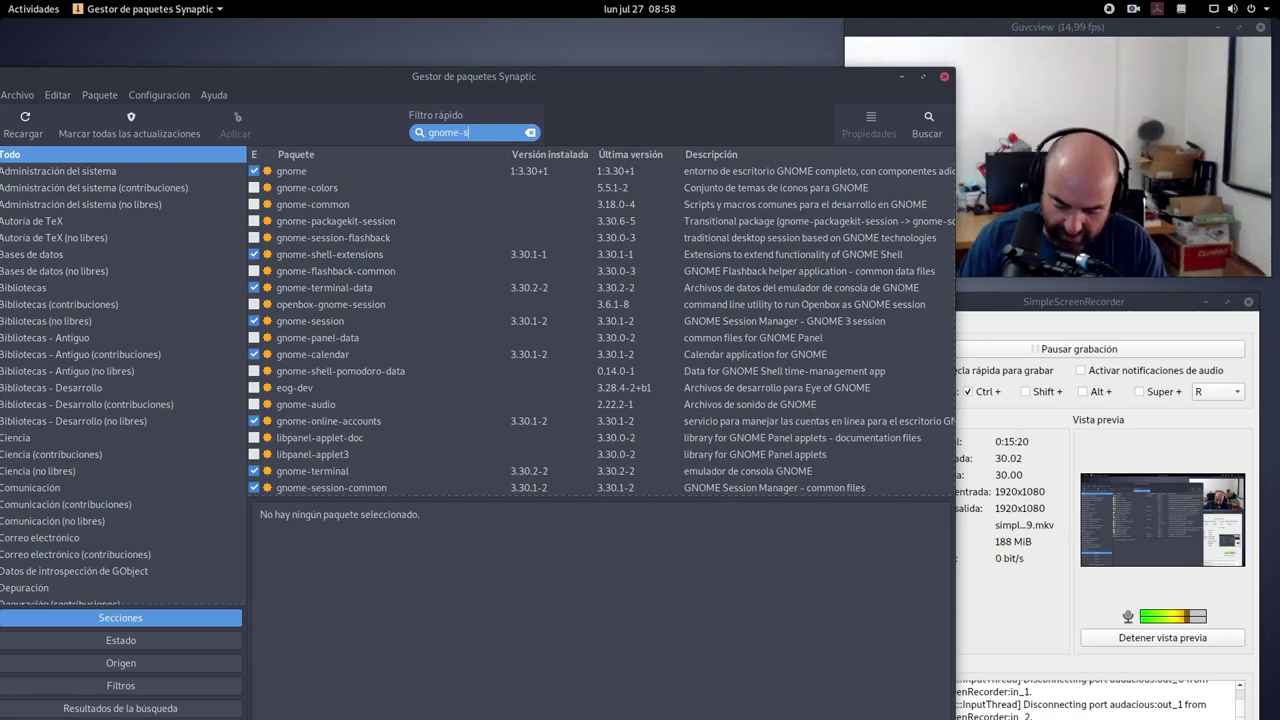
pyautogui.write('hell')
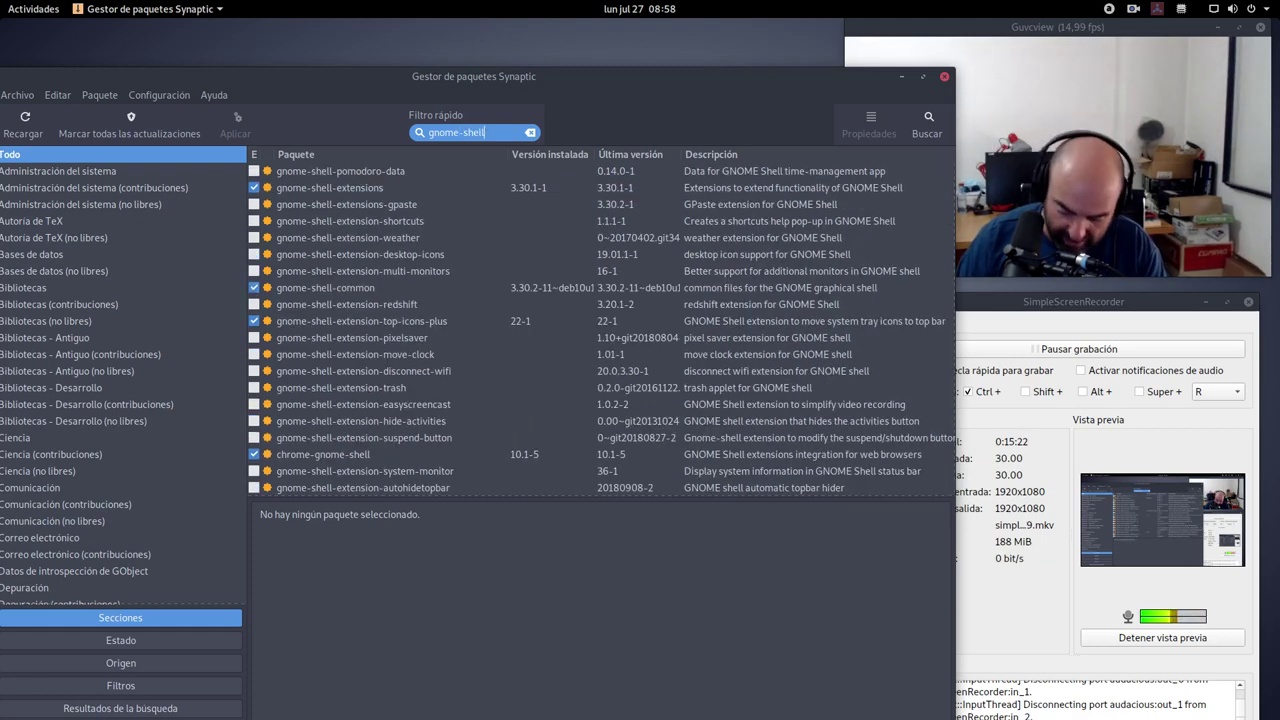
pyautogui.write('-exten')
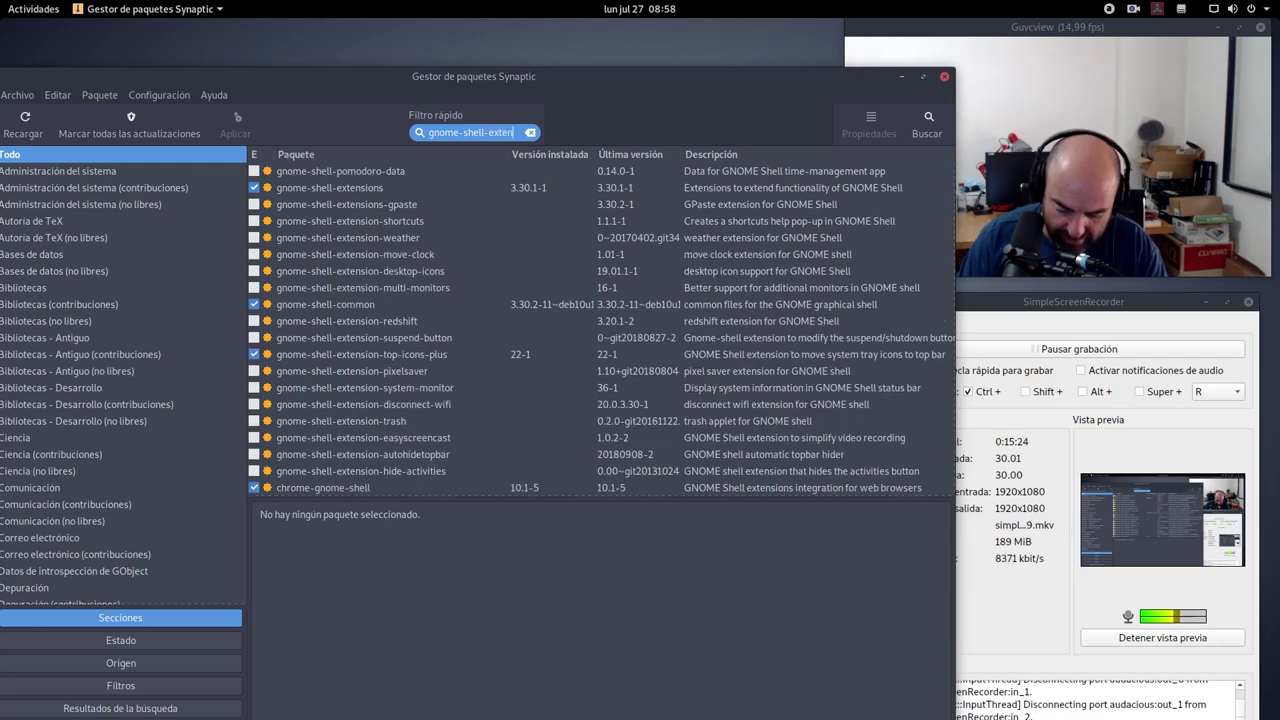
pyautogui.write('sions')
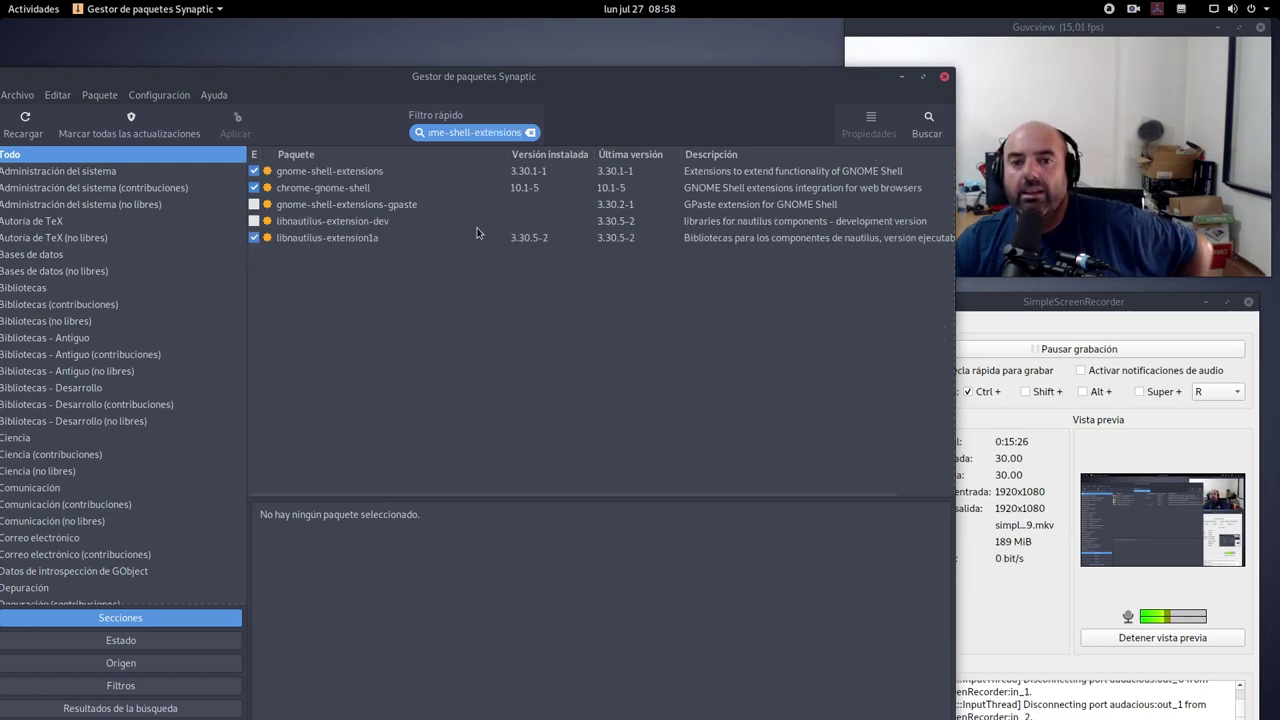
pyautogui.press('BackSpace')
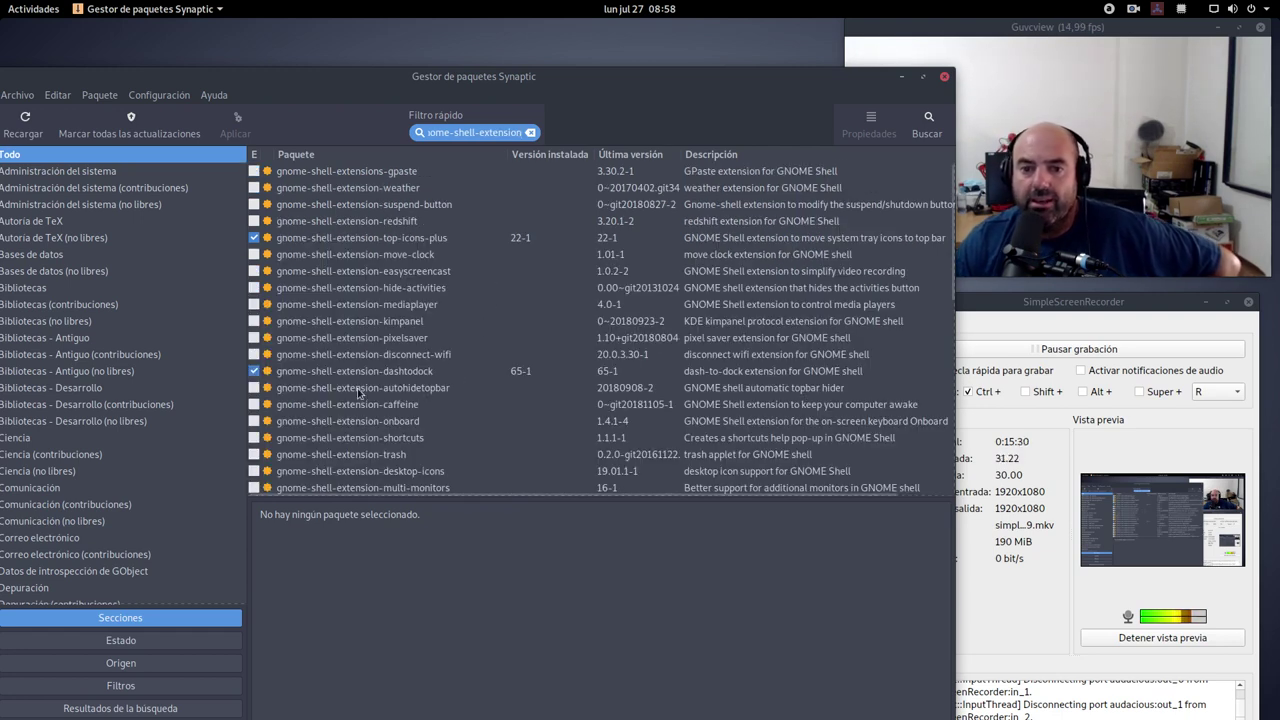
# Step: Read the descriptions of the gnome-shell-extension-dashtodock and gnome-shell-extension-top-icons-plus packages, and look through the other extensions
pyautogui.click(411, 368)
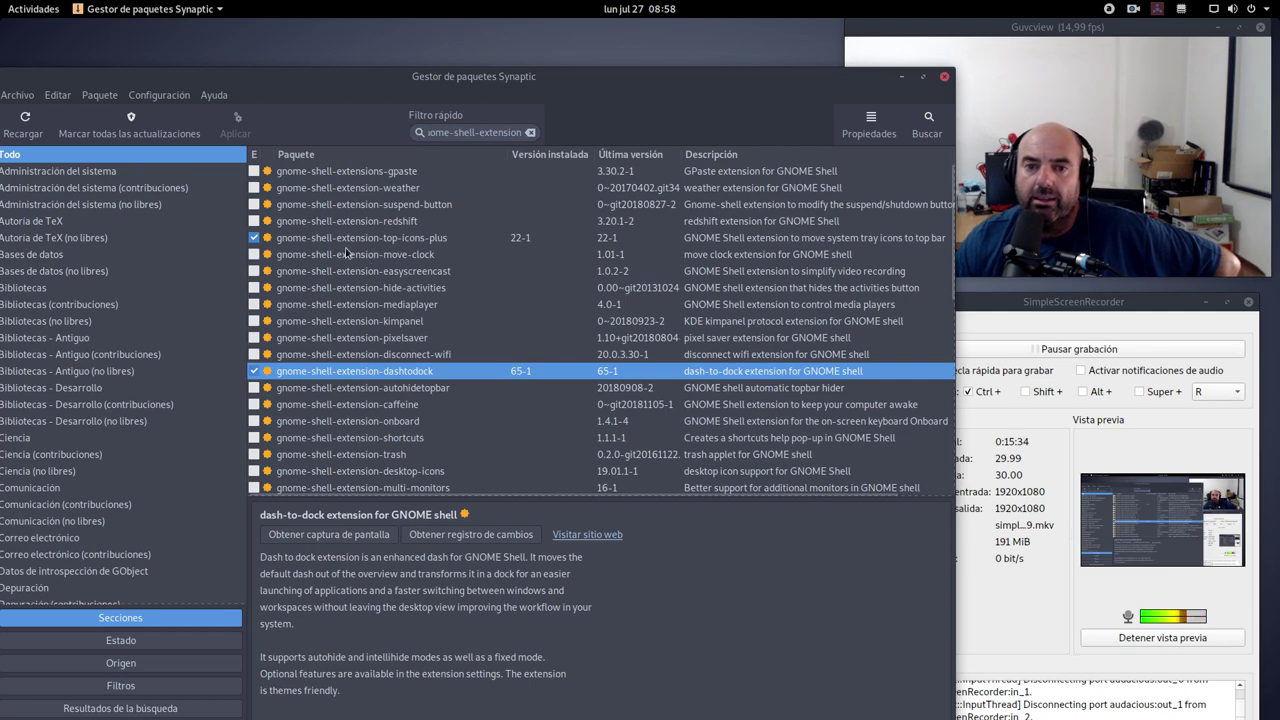
pyautogui.click(380, 240)
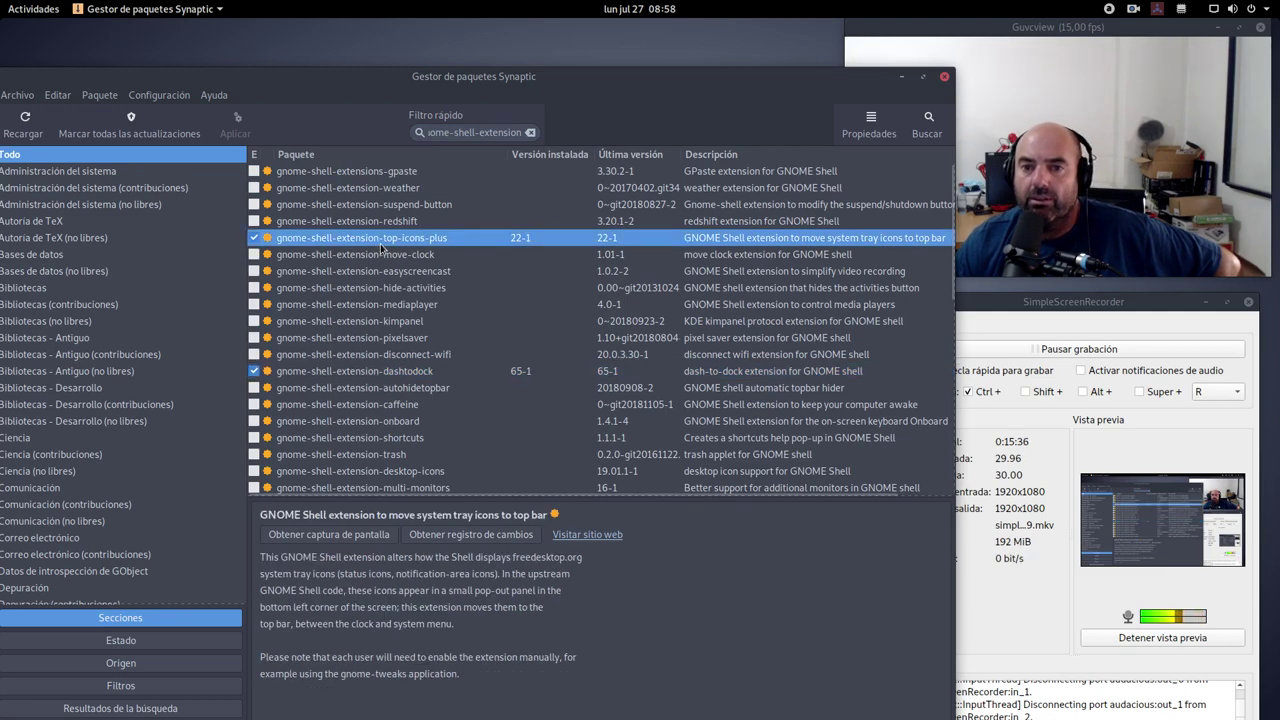
pyautogui.scroll(-5, 427, 338)
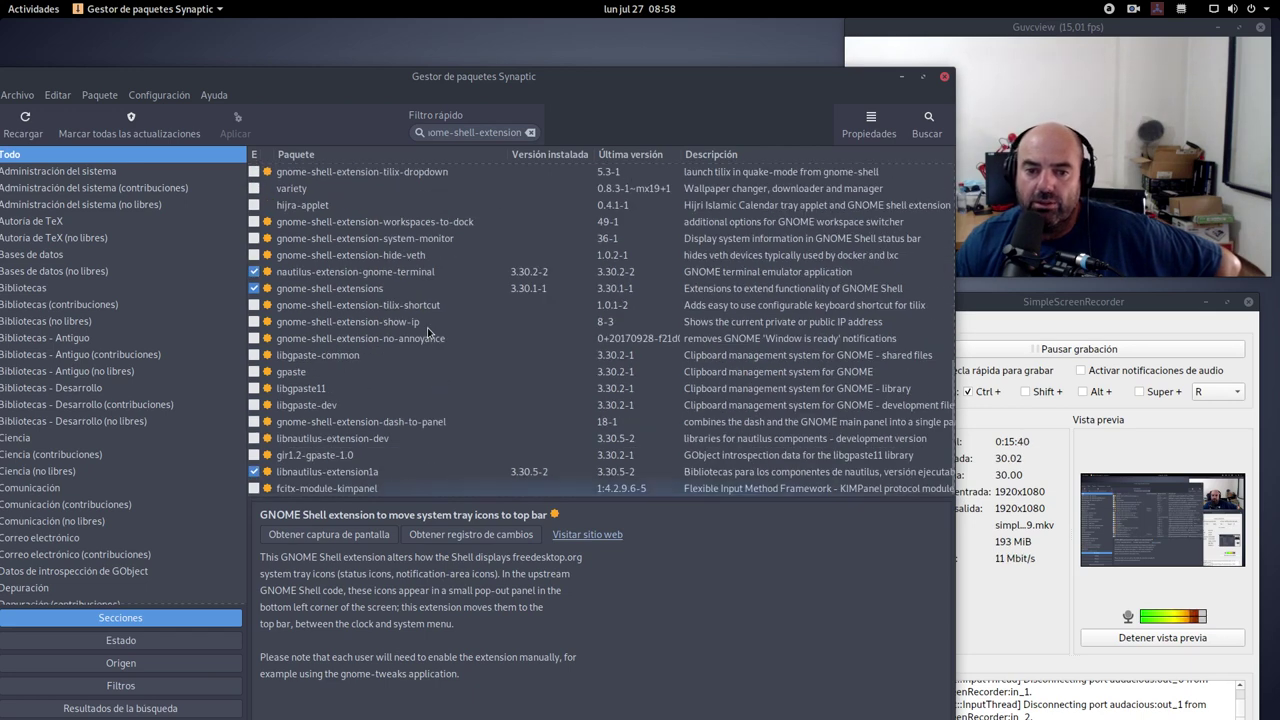
pyautogui.scroll(2, 427, 330)
pyautogui.scroll(5, 427, 330)
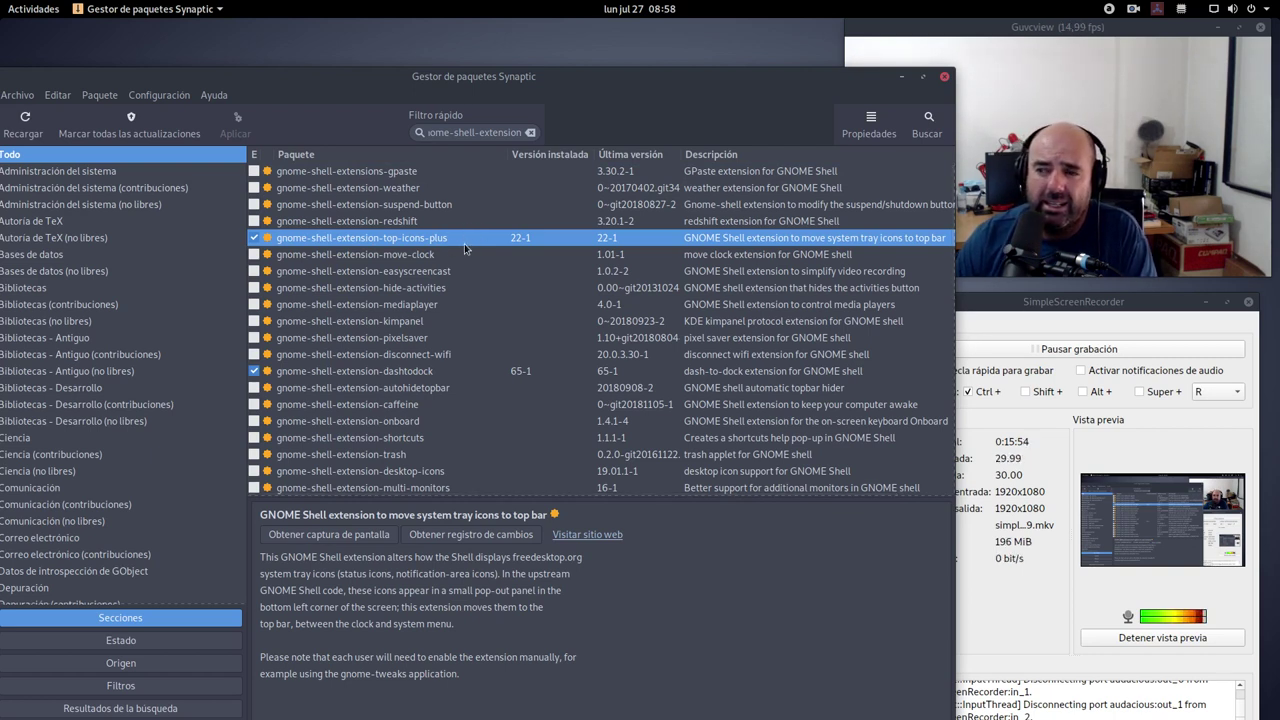
pyautogui.click(385, 374)
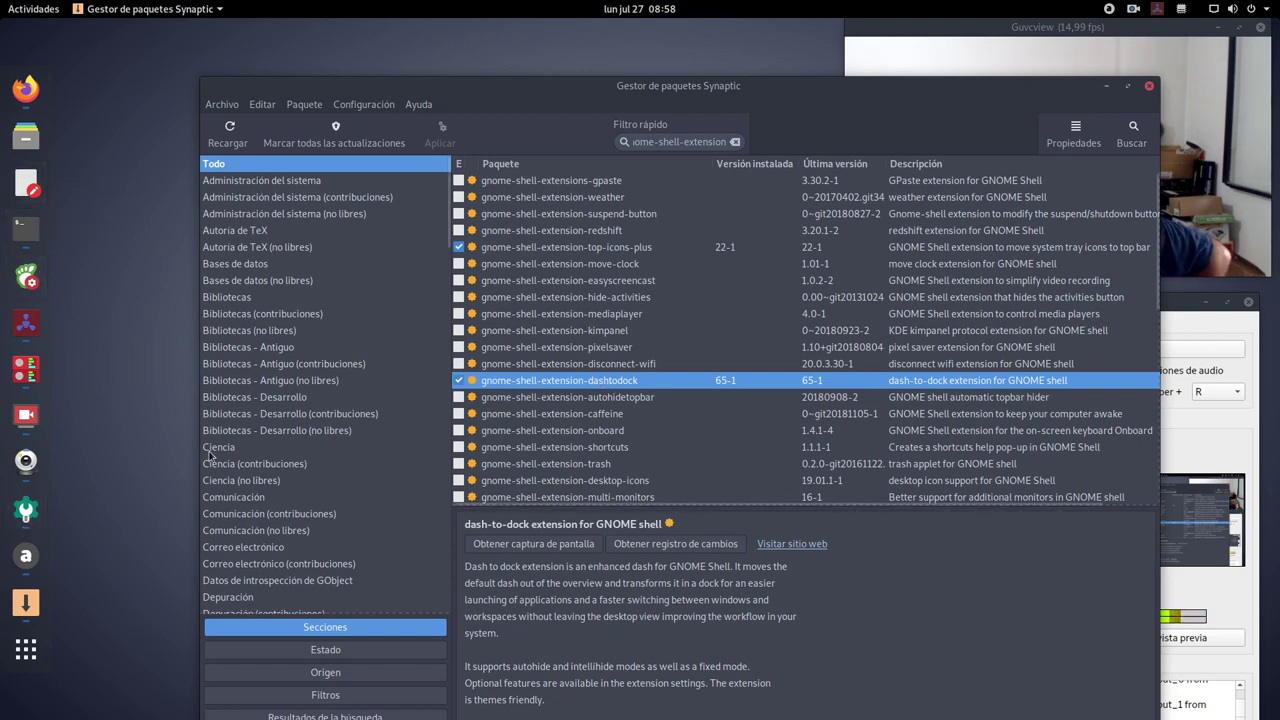
# Step: Move the Synaptic window clear of the dock, review the full list of GNOME Shell extension packages, and minimize it
pyautogui.moveTo(785, 98); pyautogui.dragTo(652, 63)
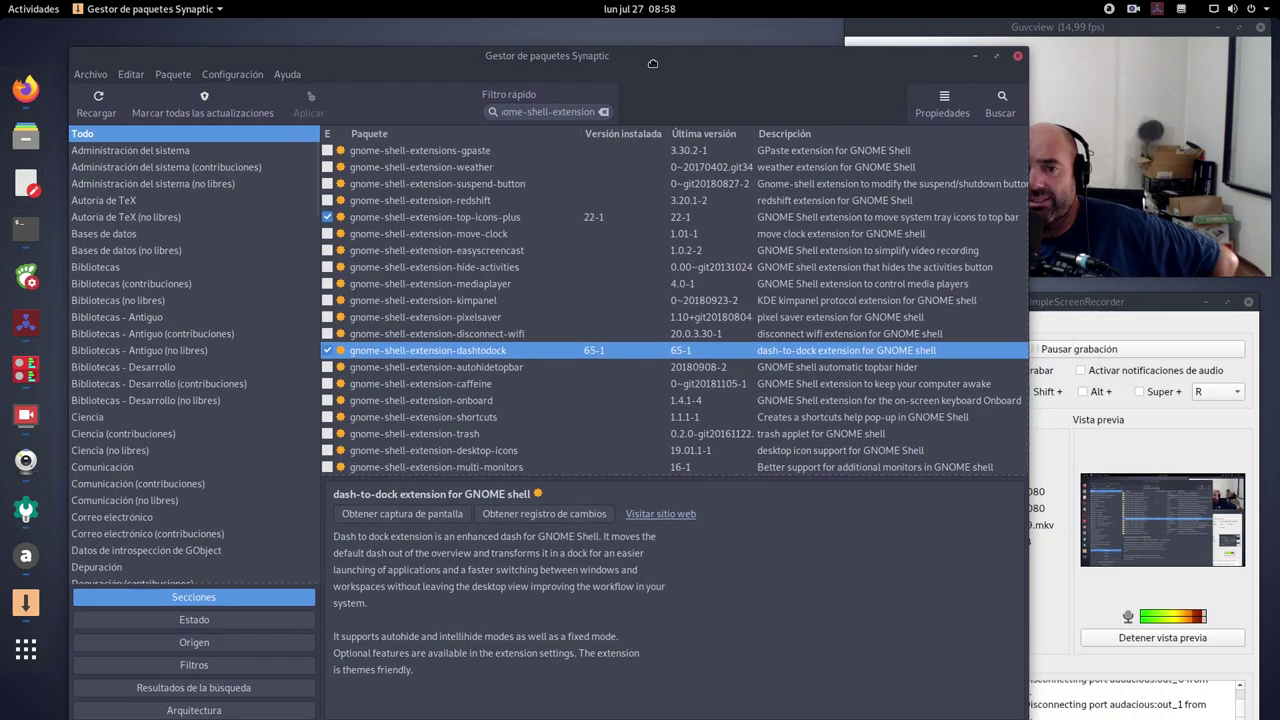
pyautogui.scroll(-2, 516, 343)
pyautogui.scroll(-3, 516, 341)
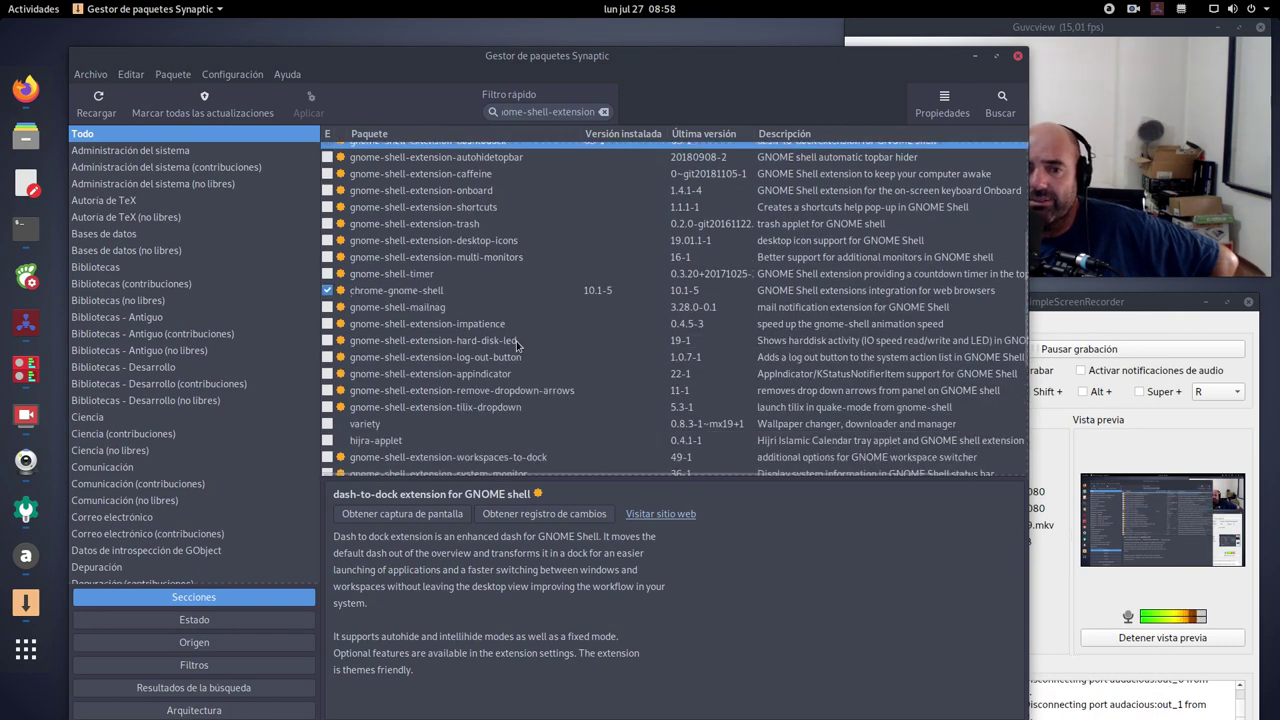
pyautogui.scroll(-5, 516, 340)
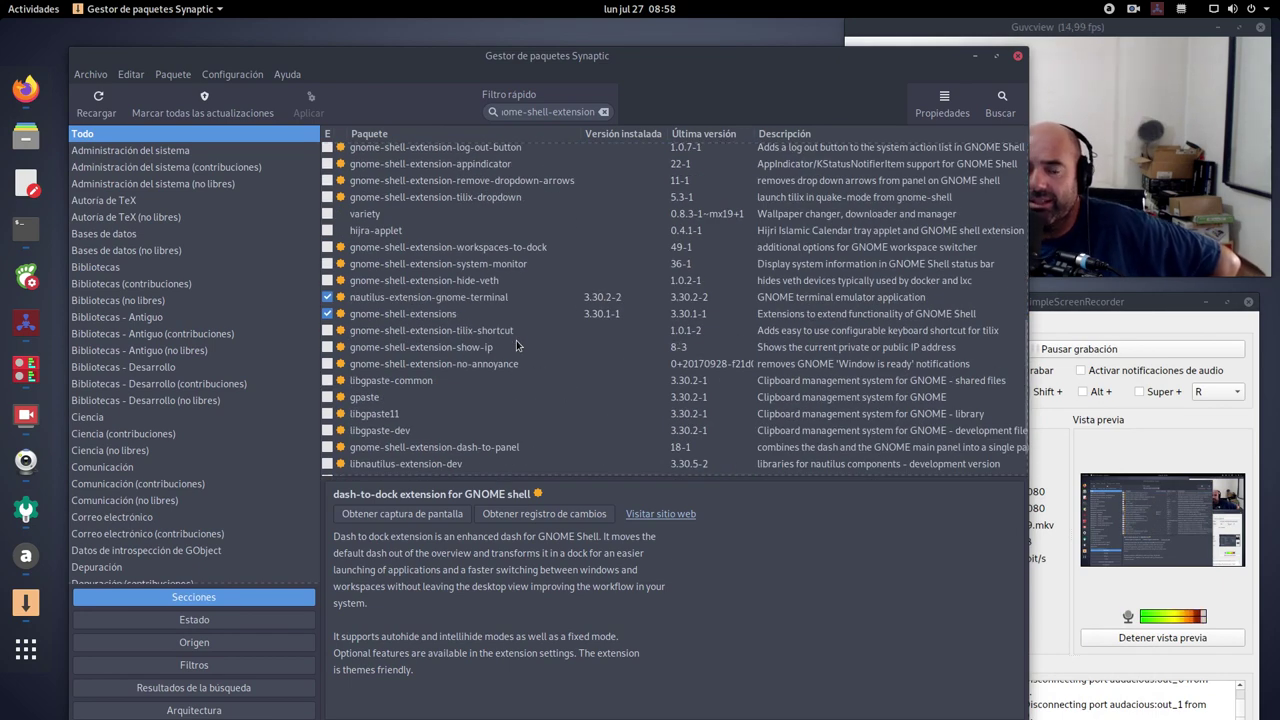
pyautogui.scroll(5, 516, 340)
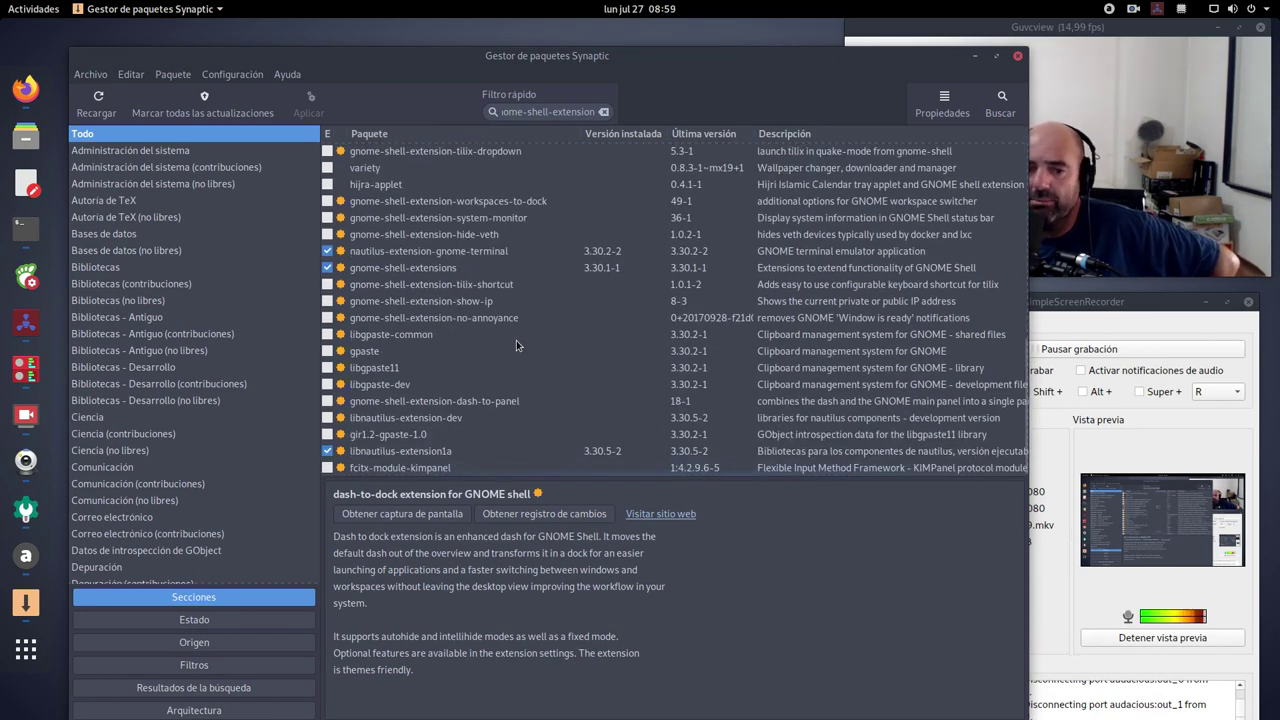
pyautogui.scroll(5, 516, 340)
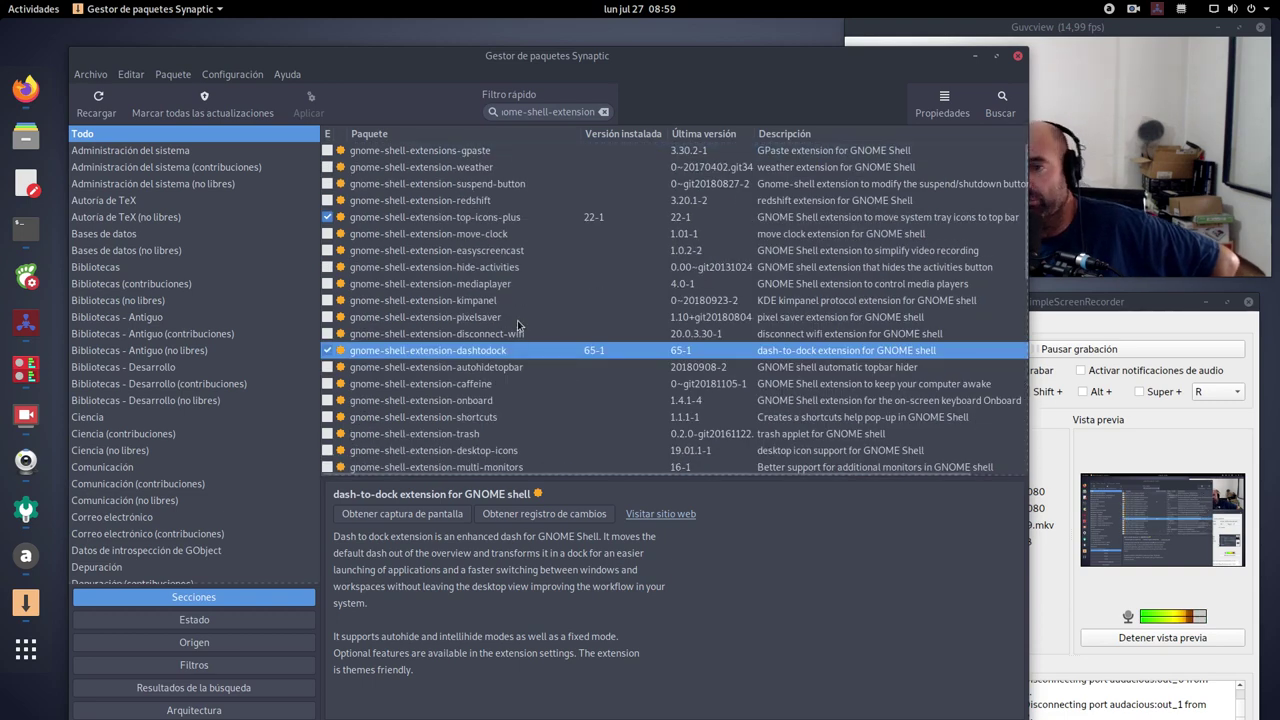
pyautogui.click(975, 55)
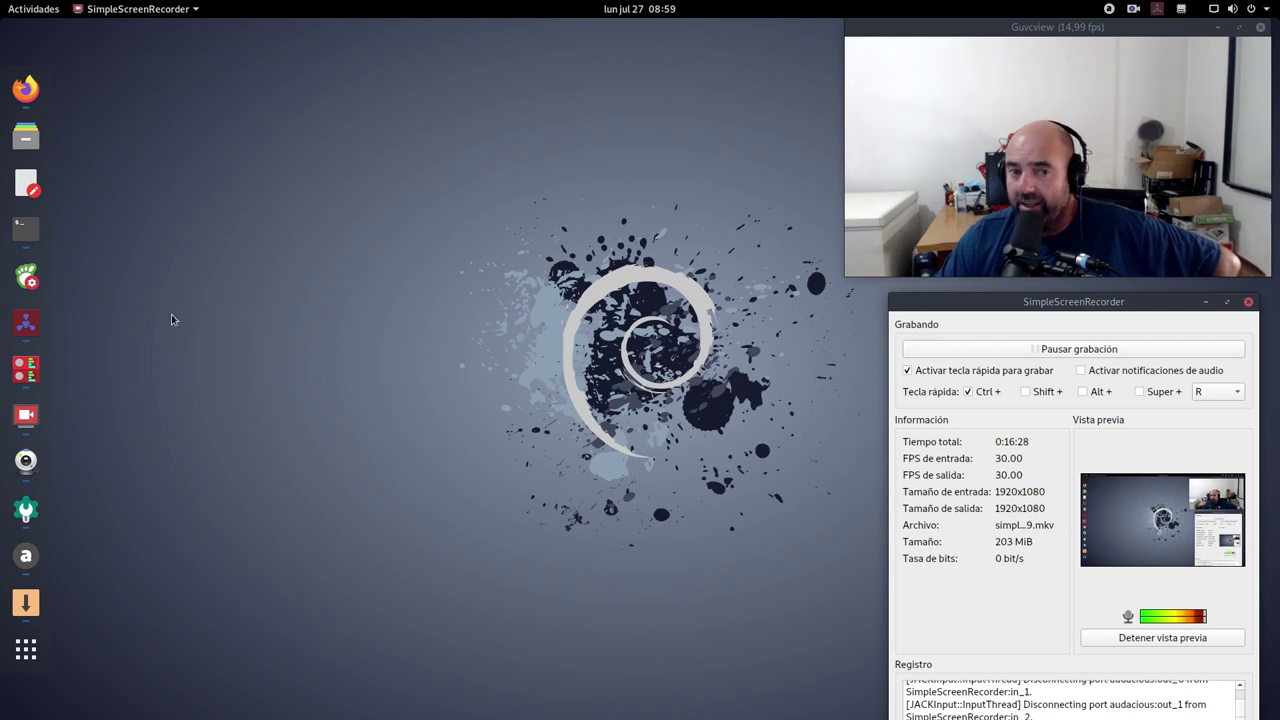
# Step: Switch to Retoques, reposition its window, check Dash to dock, Topicons plus and User themes among the Extensiones, and minimize it
pyautogui.click(26, 277)
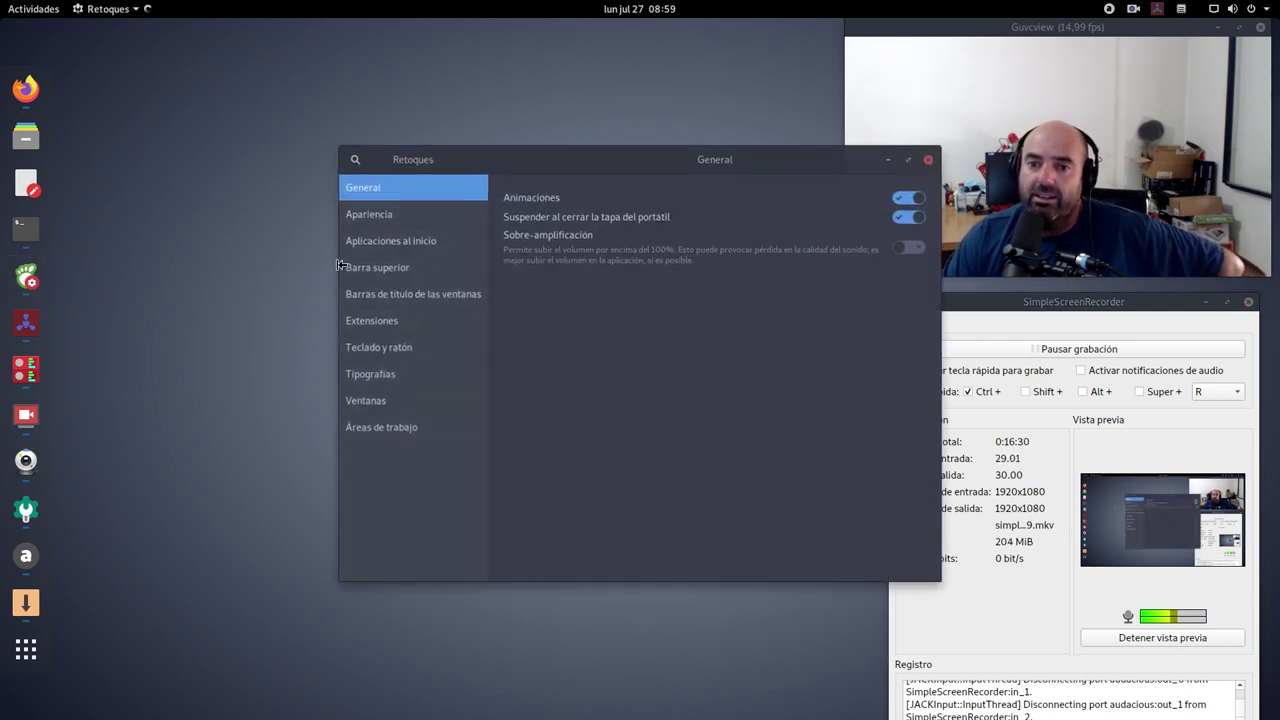
pyautogui.moveTo(621, 172); pyautogui.dragTo(533, 107)
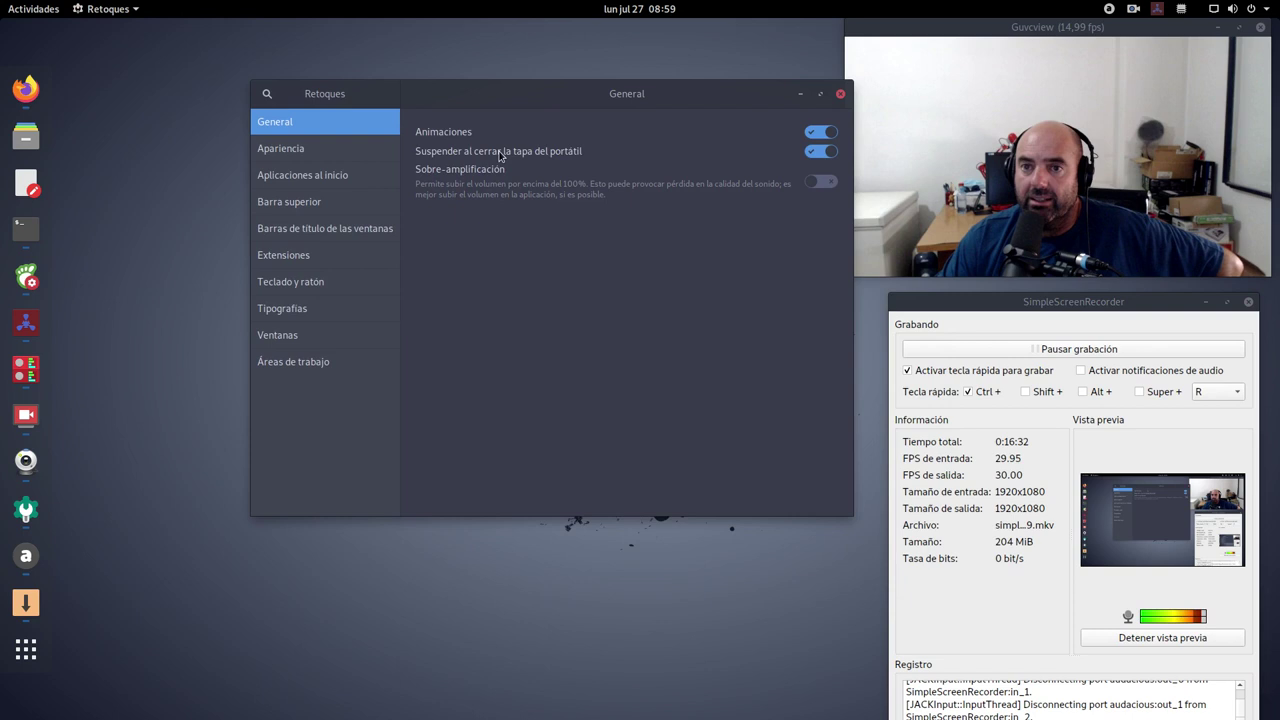
pyautogui.click(320, 257)
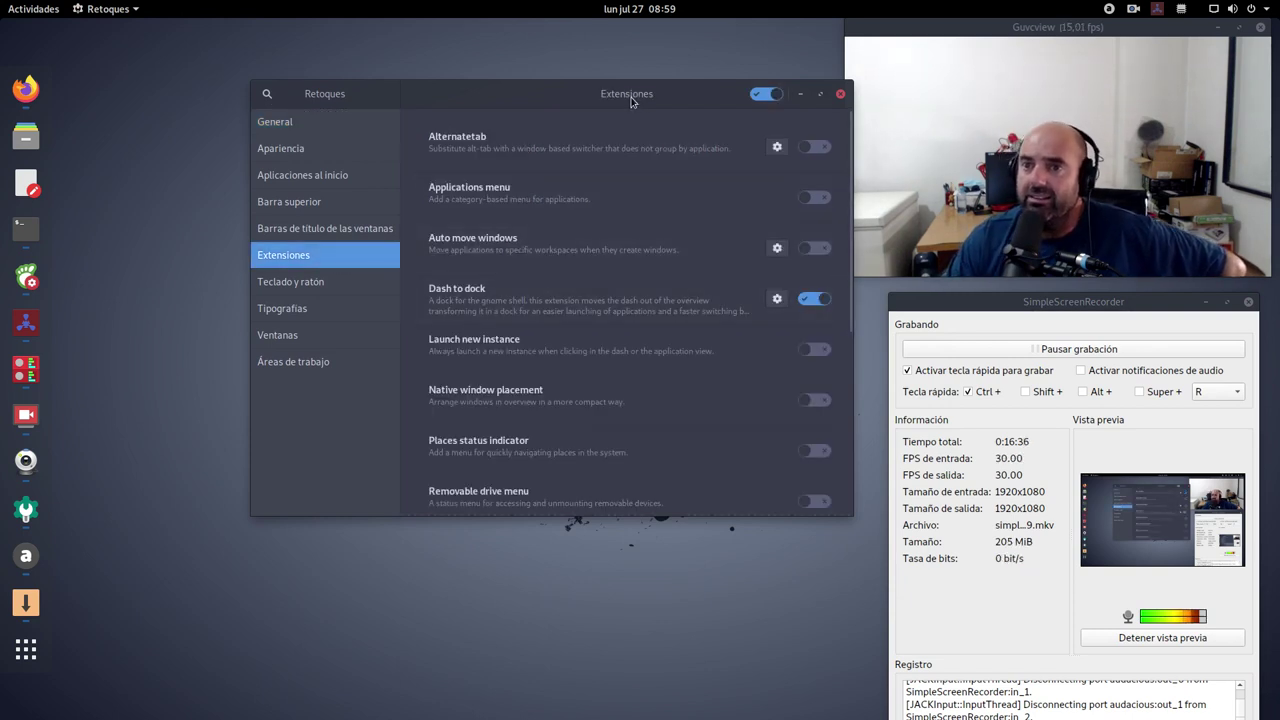
pyautogui.moveTo(631, 101); pyautogui.dragTo(506, 94)
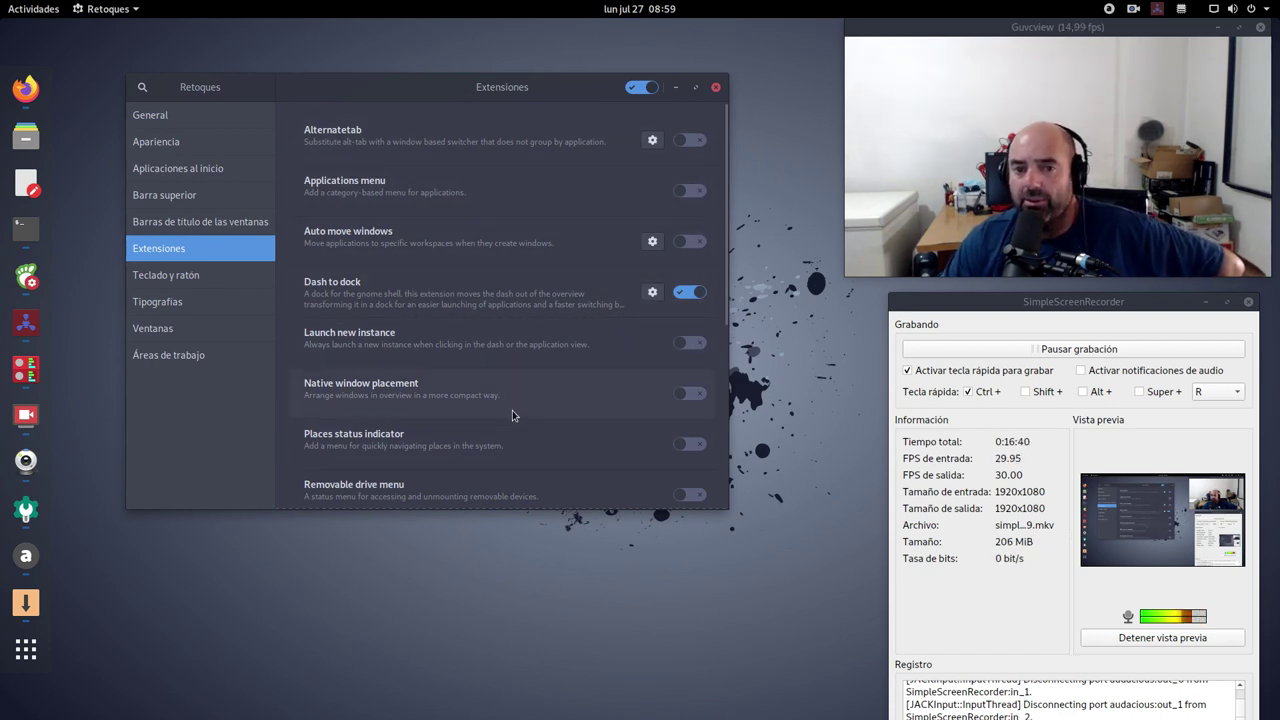
pyautogui.scroll(-4, 637, 330)
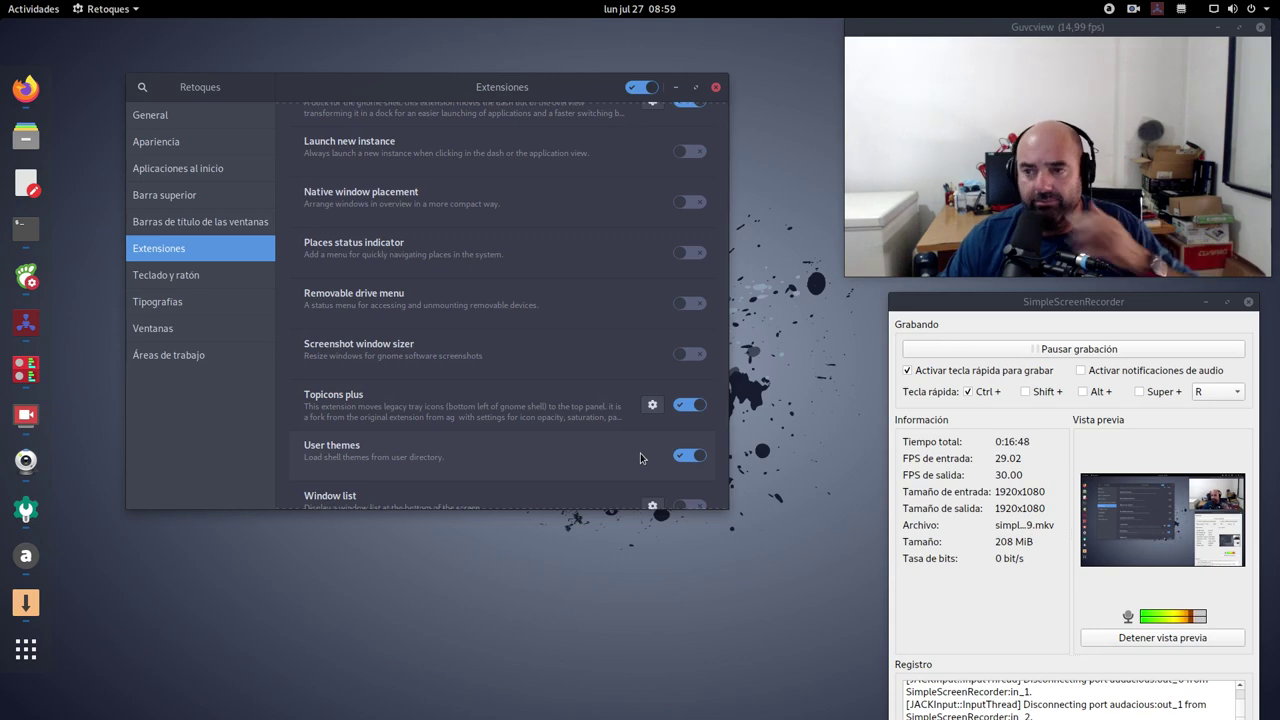
pyautogui.click(676, 93)
# Step: Load the bookmarked Extensiones de GNOME Shell site in a new Firefox tab, view its User Themes page, and minimize the browser
pyautogui.click(26, 88)
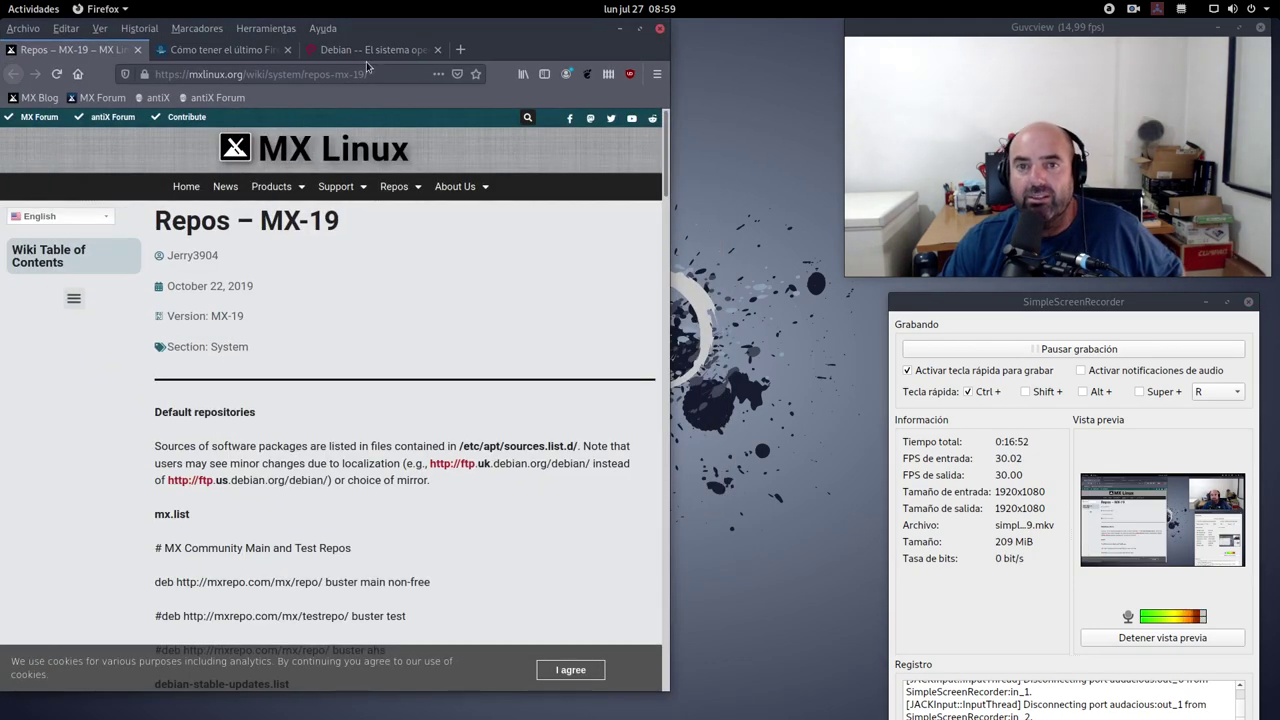
pyautogui.click(460, 49)
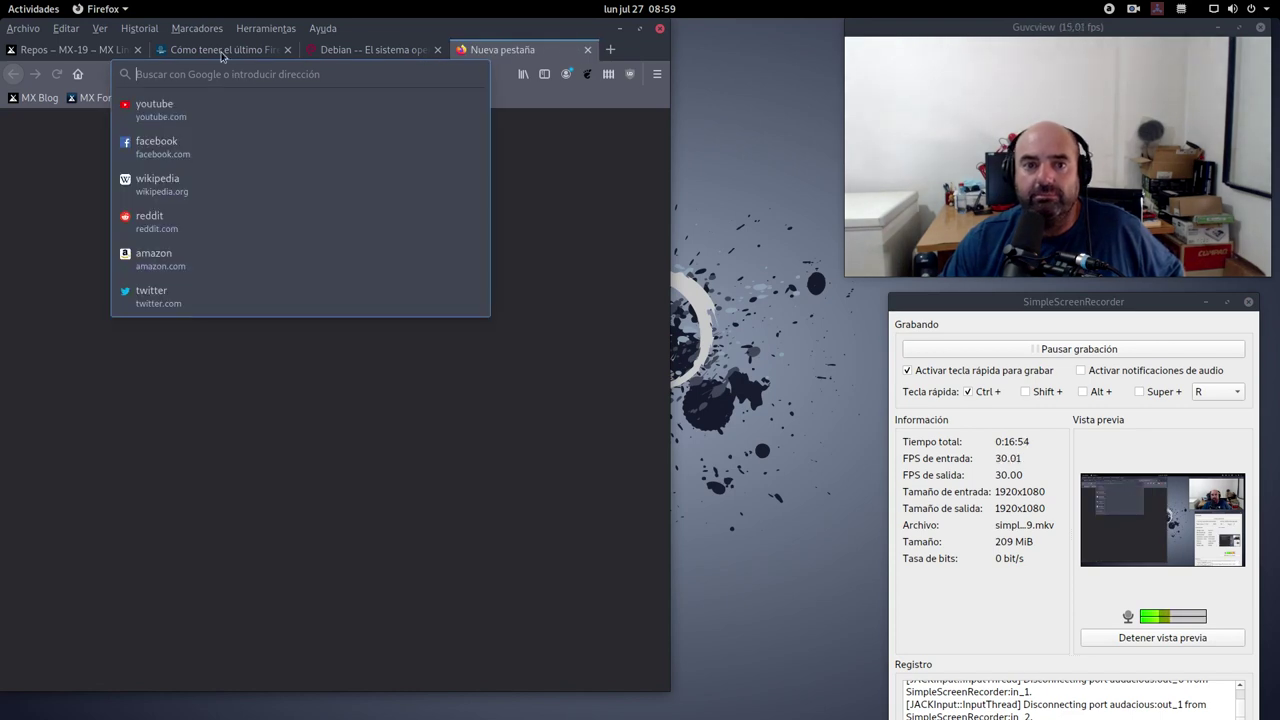
pyautogui.click(190, 28)
pyautogui.moveTo(389, 105)
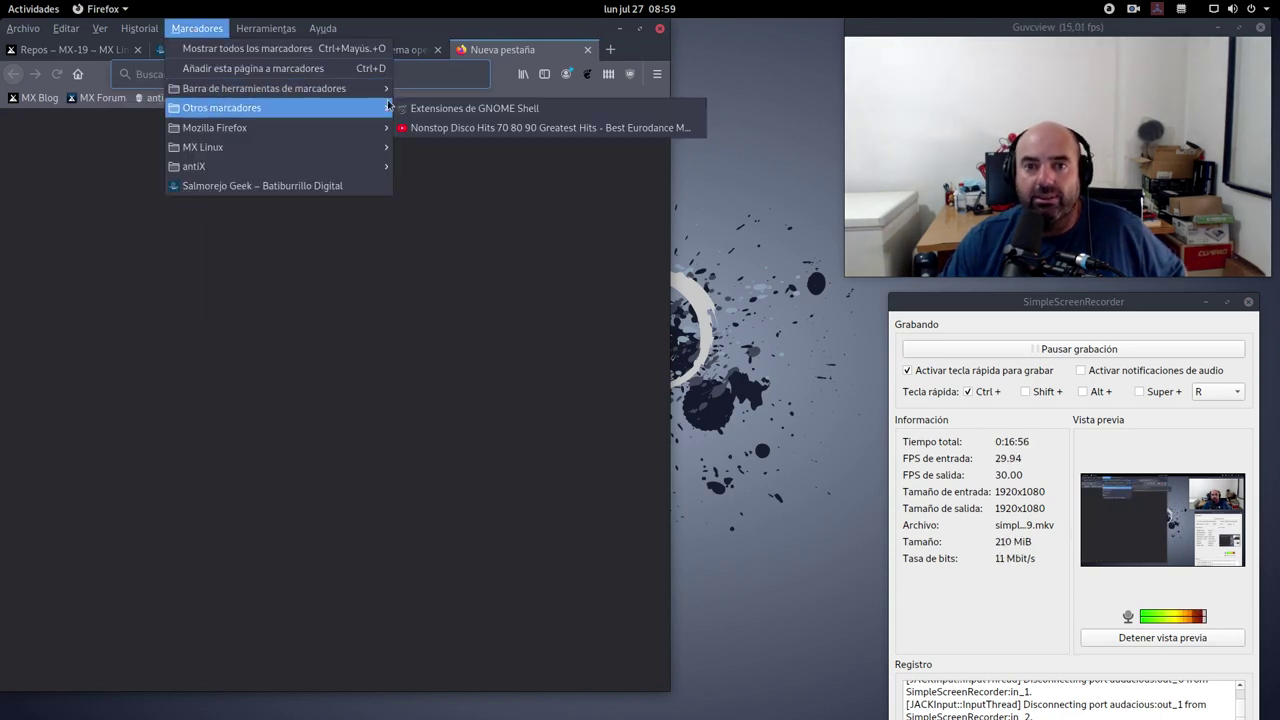
pyautogui.click(440, 108)
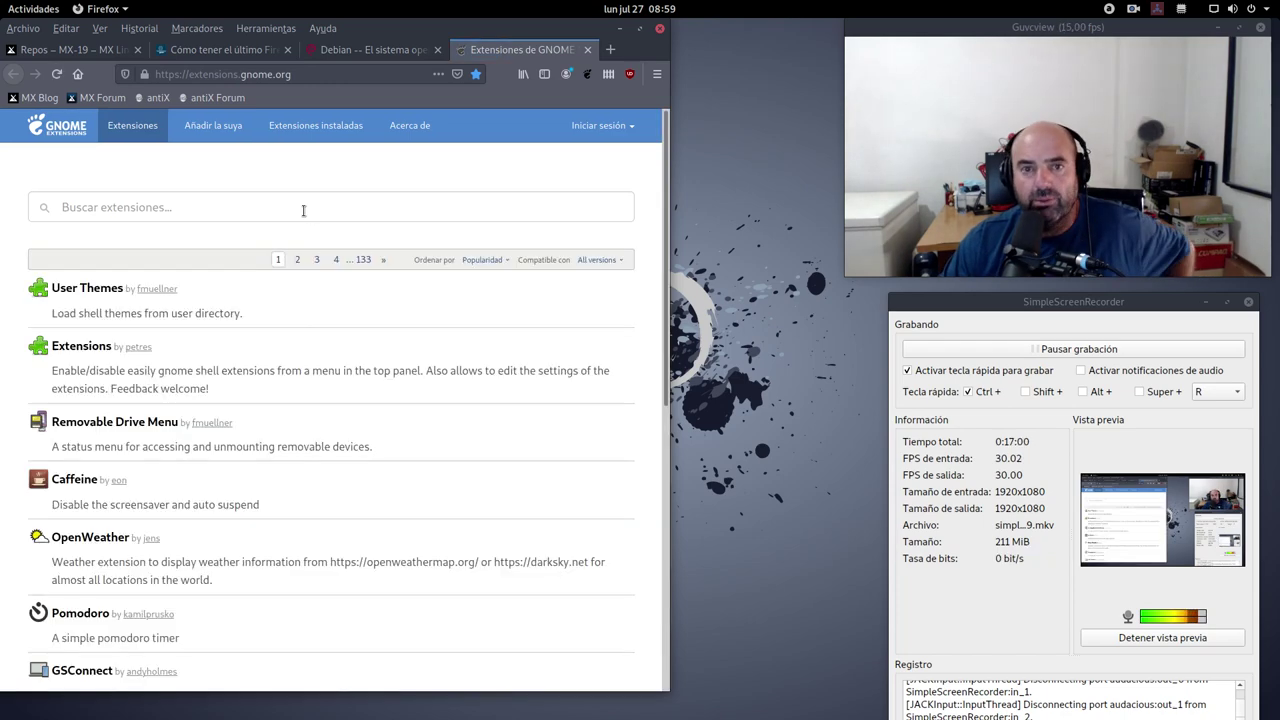
pyautogui.click(92, 288)
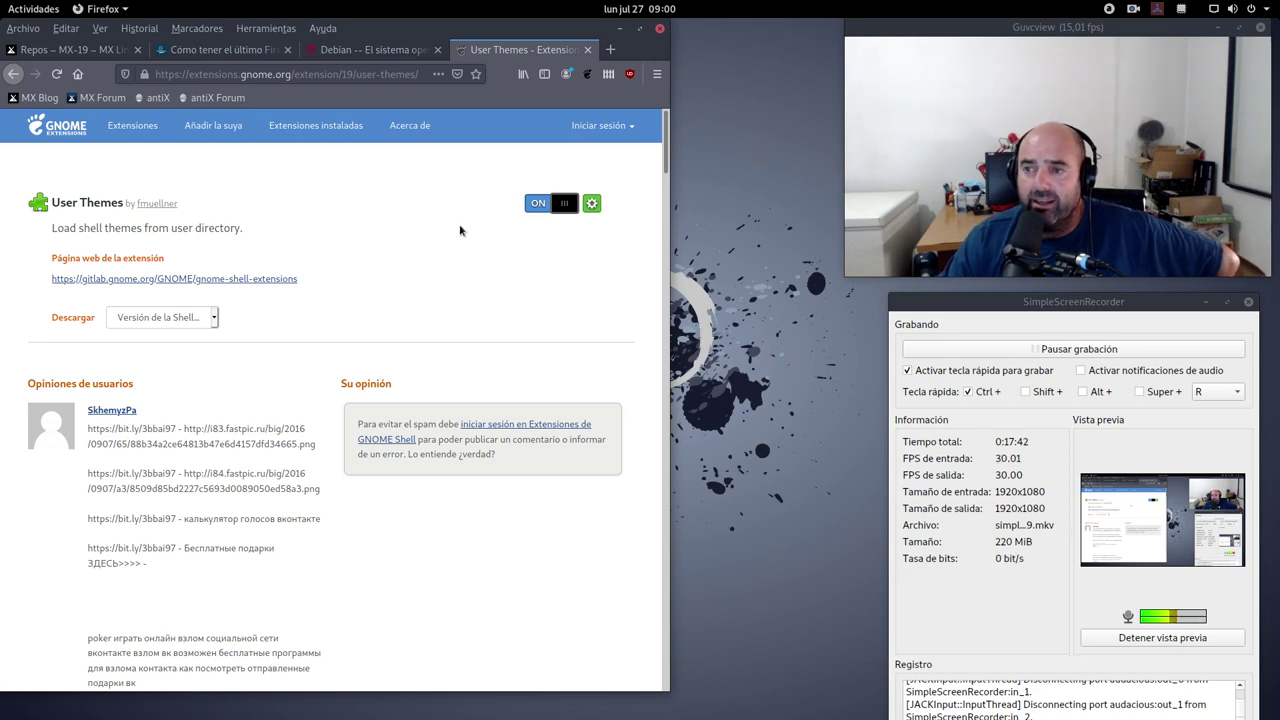
pyautogui.press('super+h')
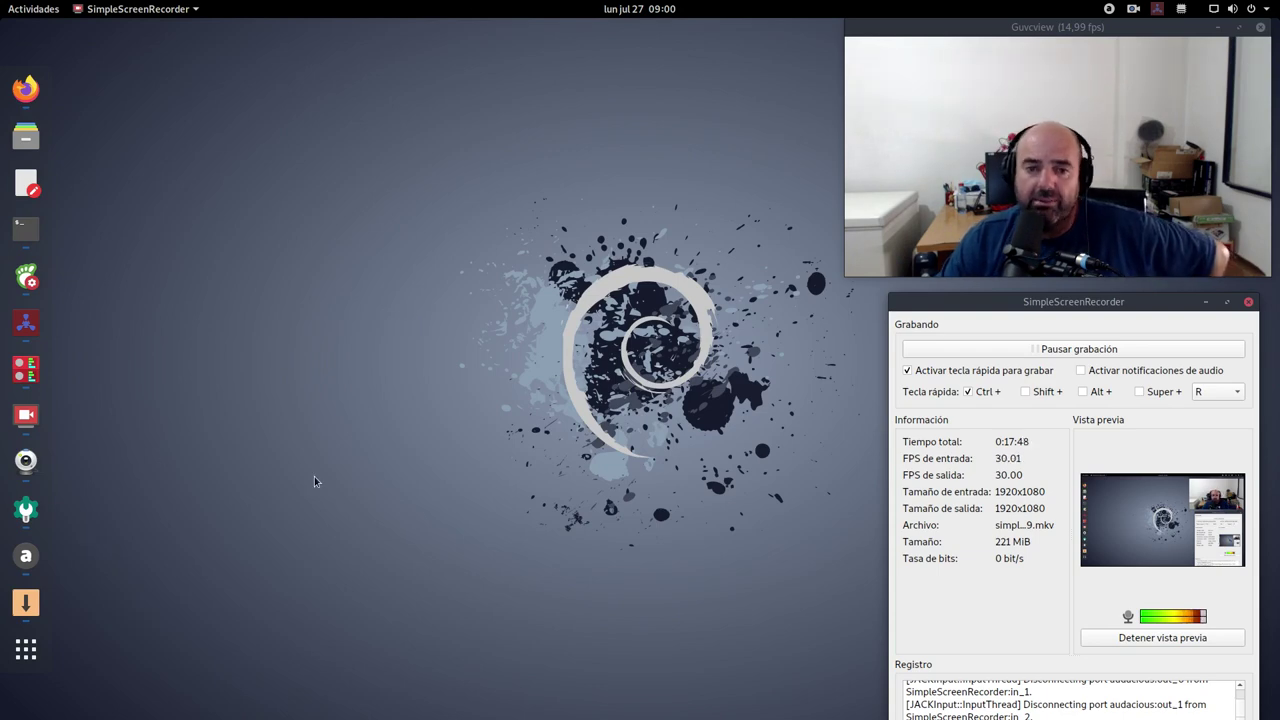
# Step: Switch to the Configuración window showing Acerca de and reposition it to review the system details
pyautogui.moveTo(3, 3)
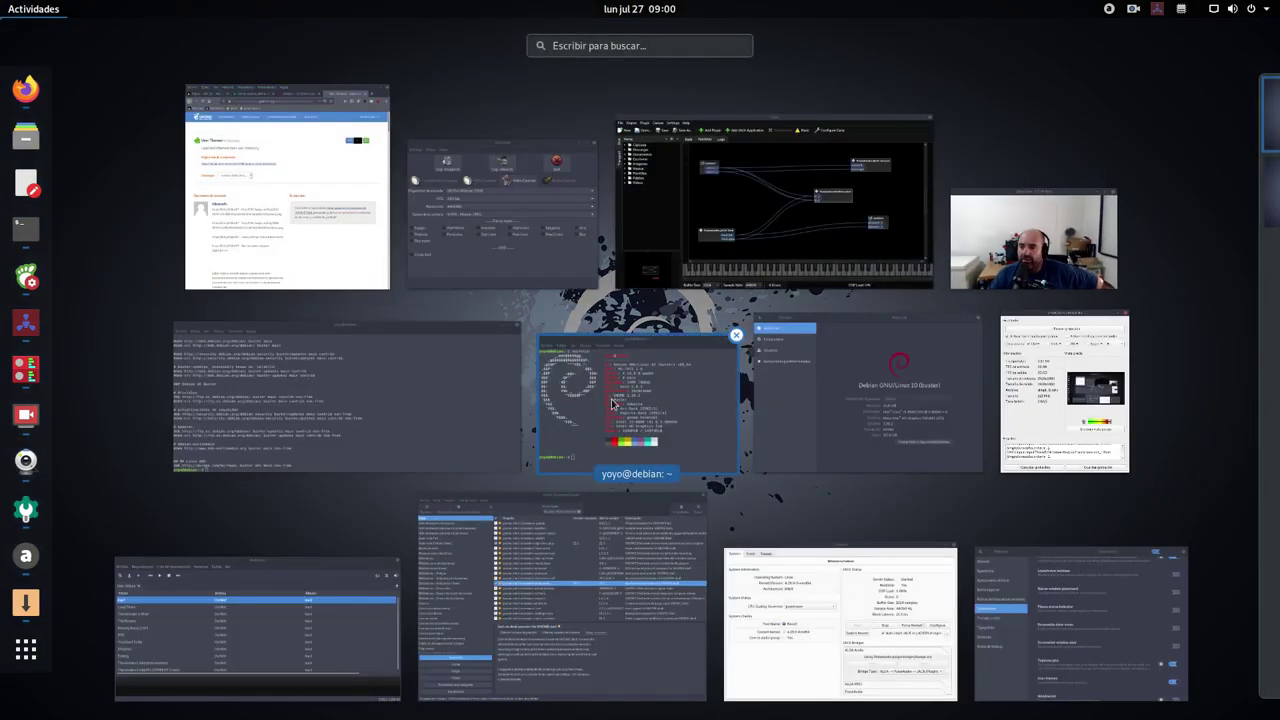
pyautogui.click(863, 369)
pyautogui.moveTo(703, 100); pyautogui.dragTo(632, 106)
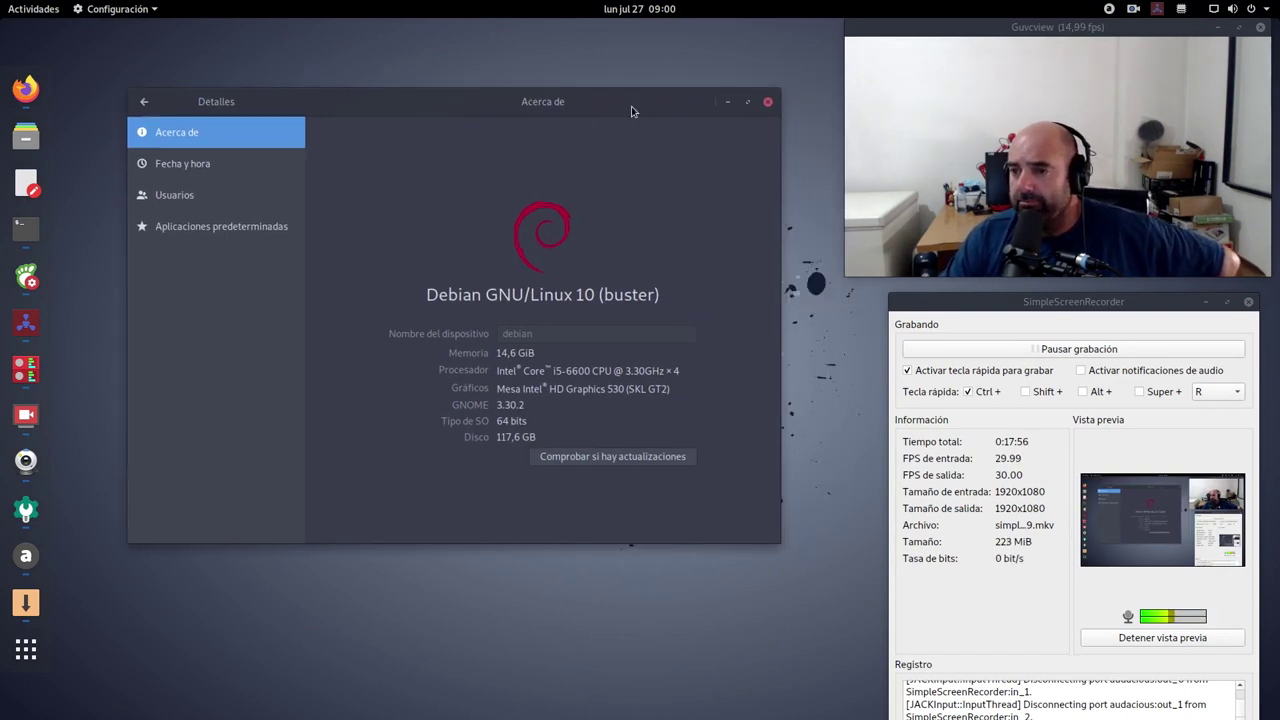
pyautogui.moveTo(590, 107); pyautogui.dragTo(544, 86)
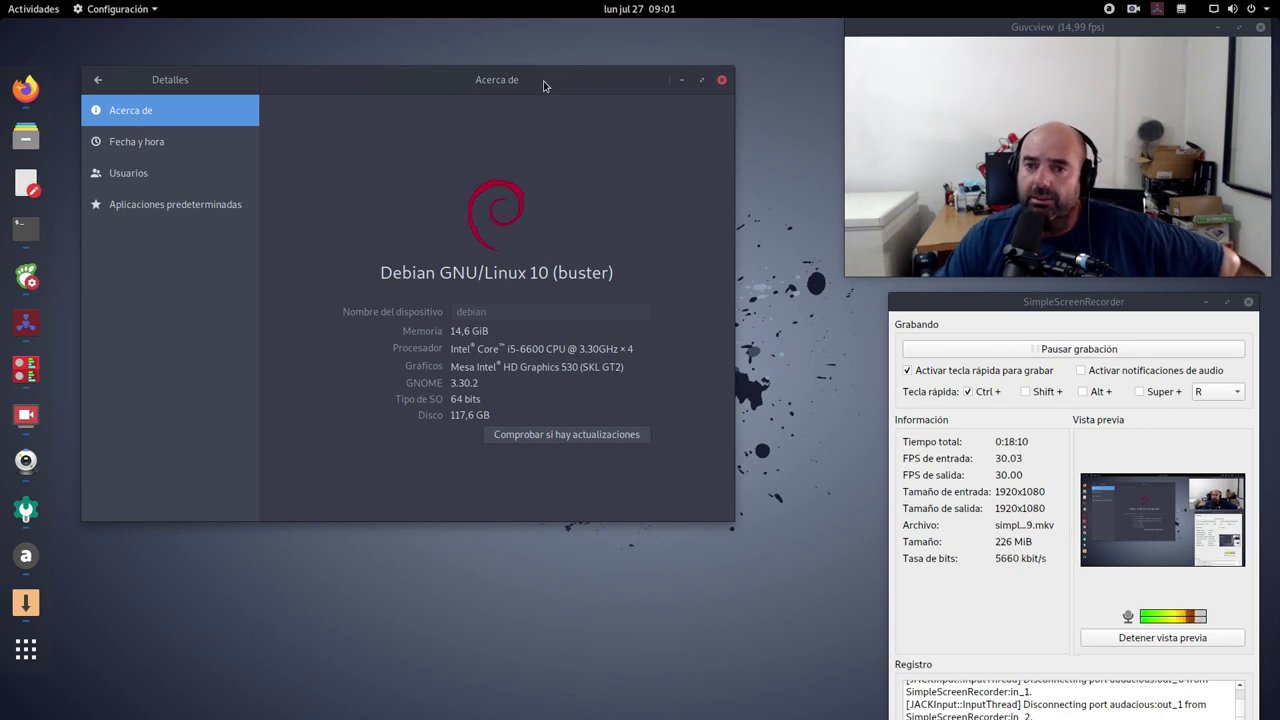
pyautogui.moveTo(406, 83); pyautogui.dragTo(409, 79)
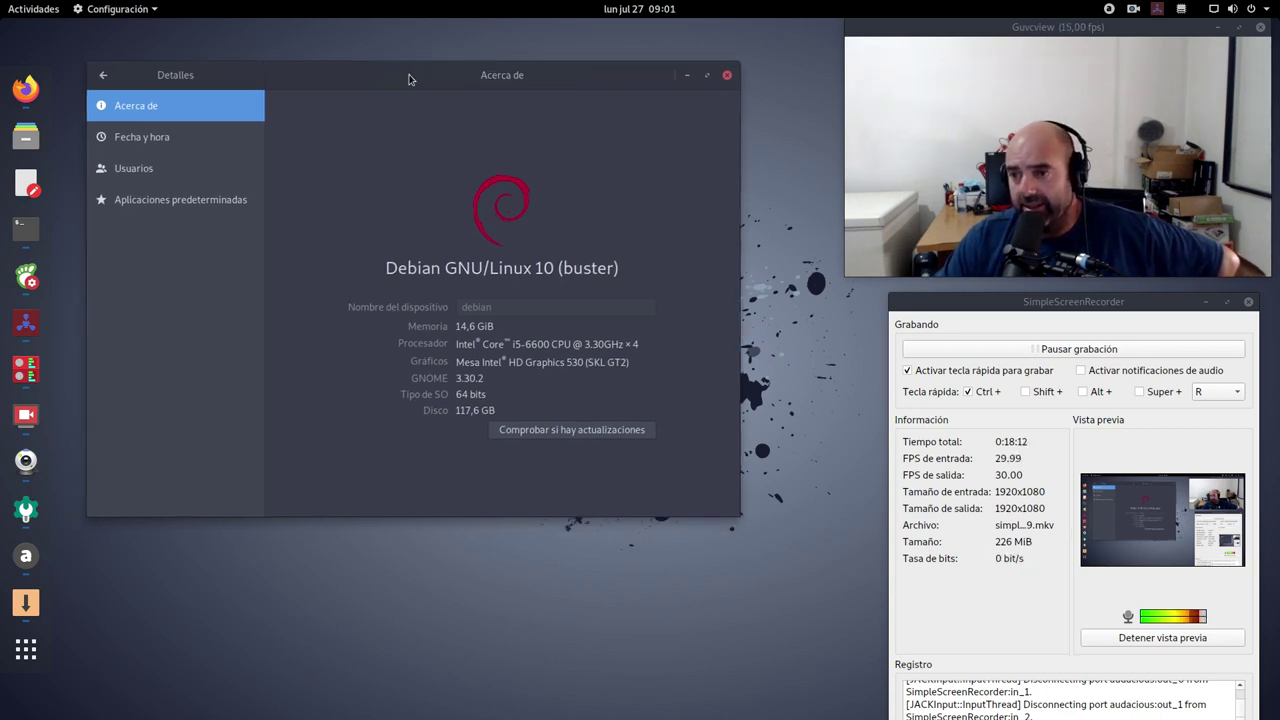